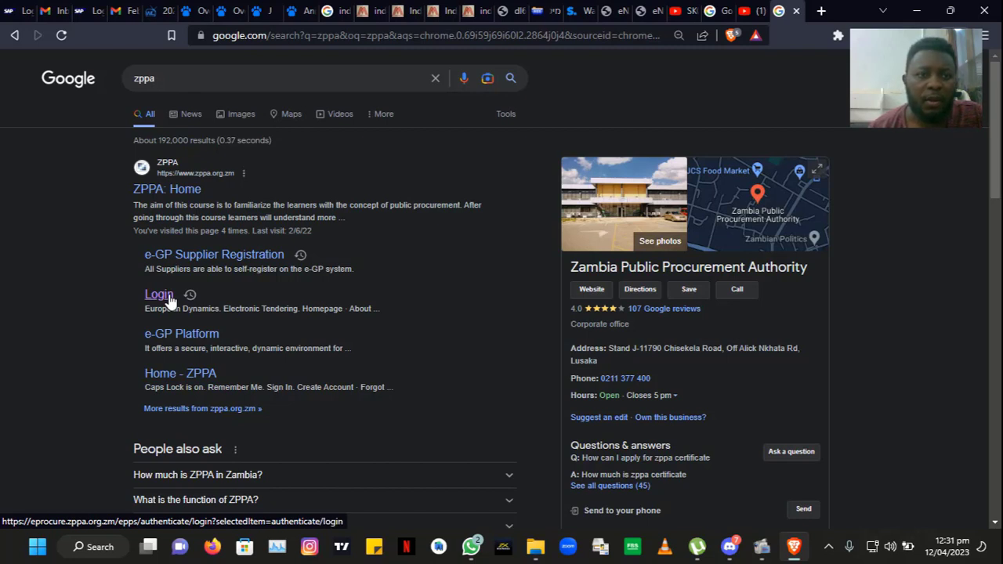
Step: Open the ZPPA e-Procurement login page from the Google results for 'zppa'
left_click(170, 301)
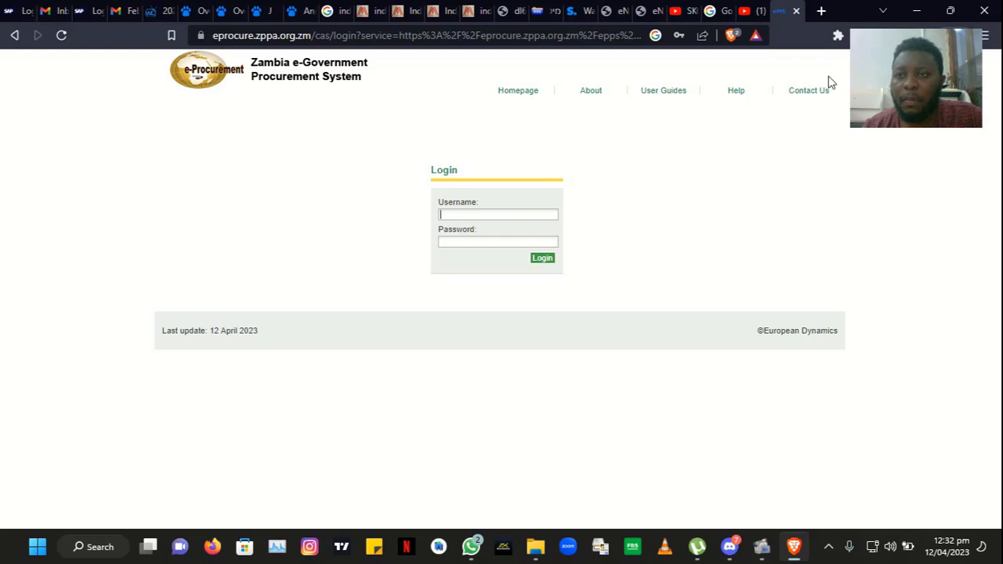
Step: Go to the e-GP home page and open the Register as a Supplier form
mouse_move(893, 41)
left_click_drag(946, 44, 943, 116)
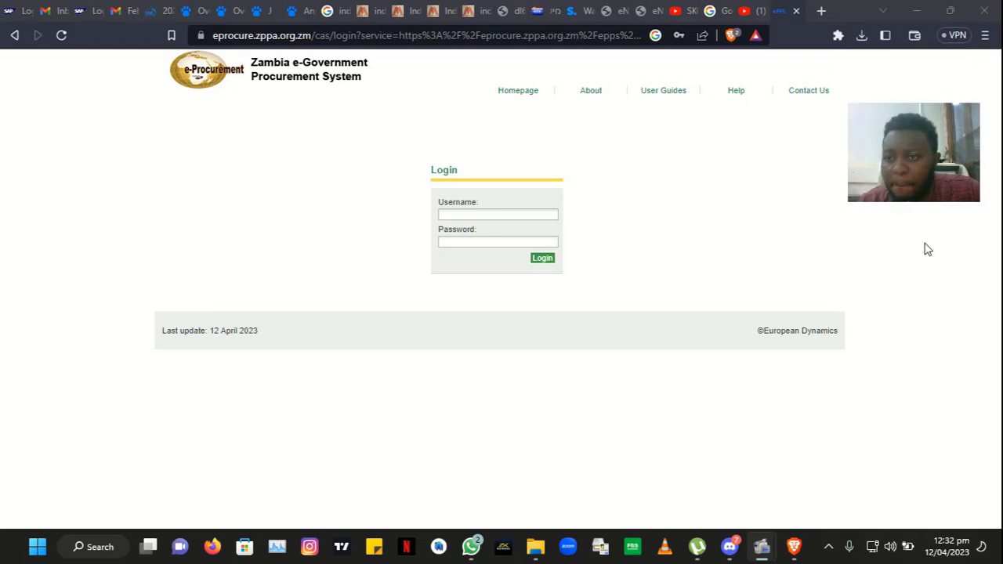
mouse_move(912, 175)
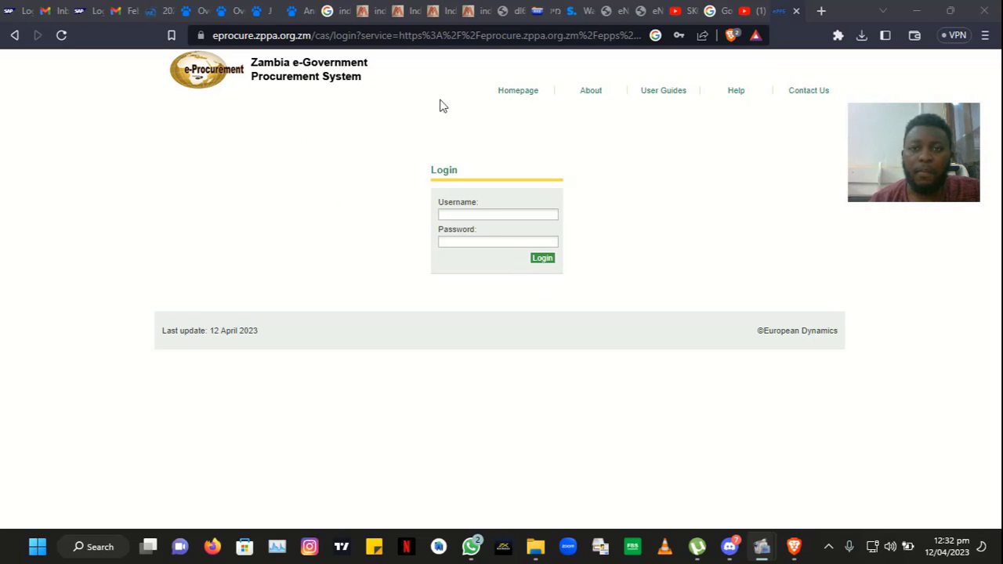
left_click(513, 95)
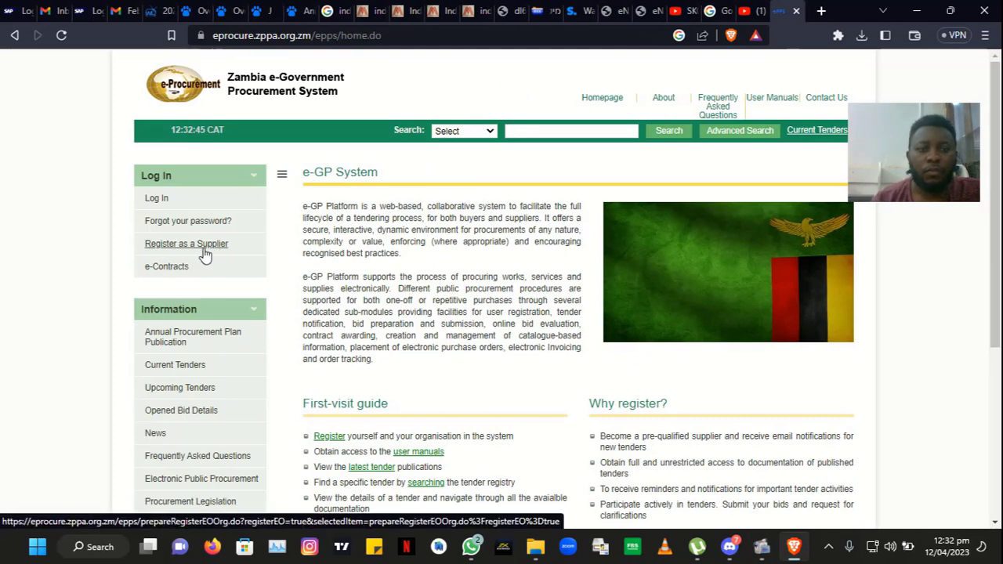
left_click(205, 254)
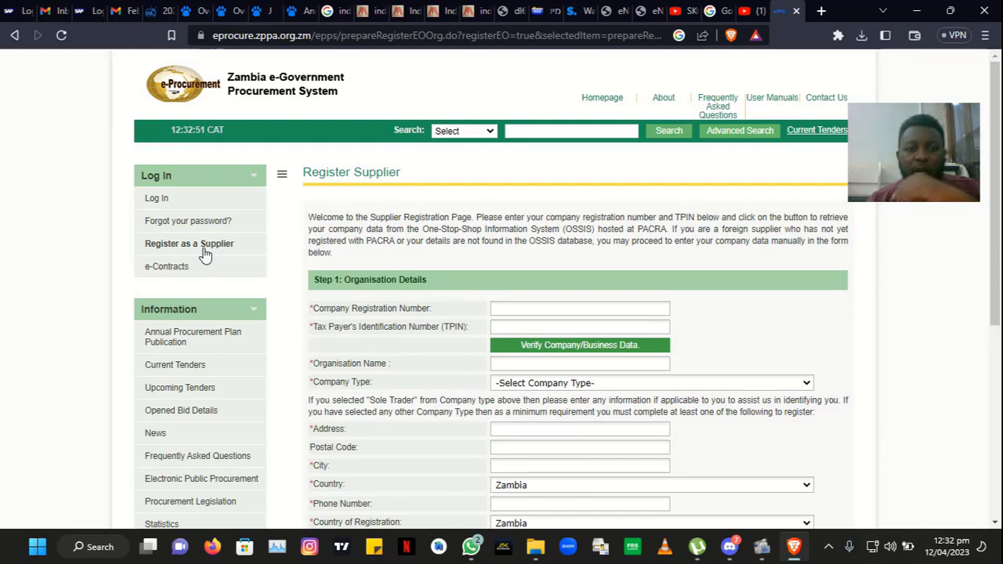
left_click(584, 307)
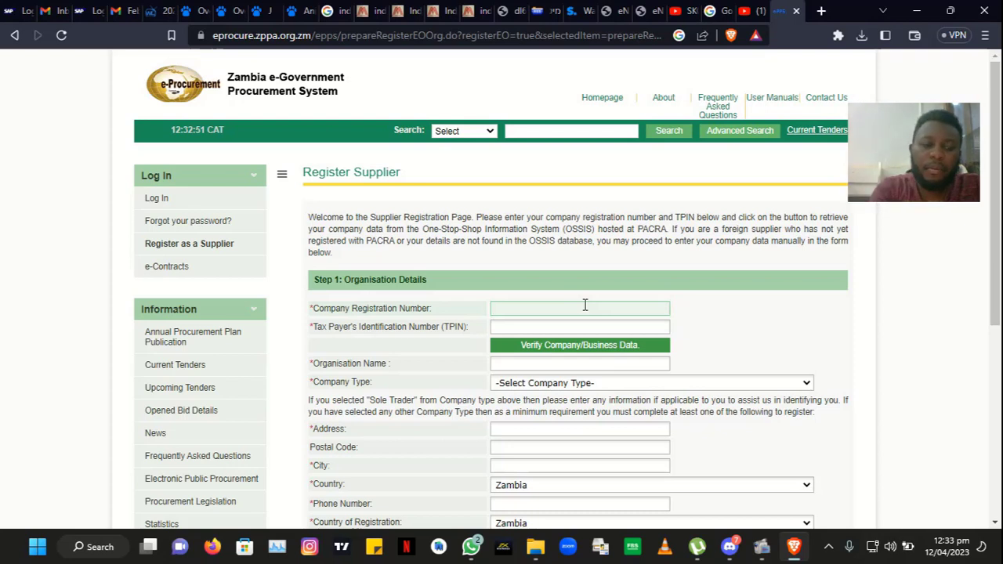
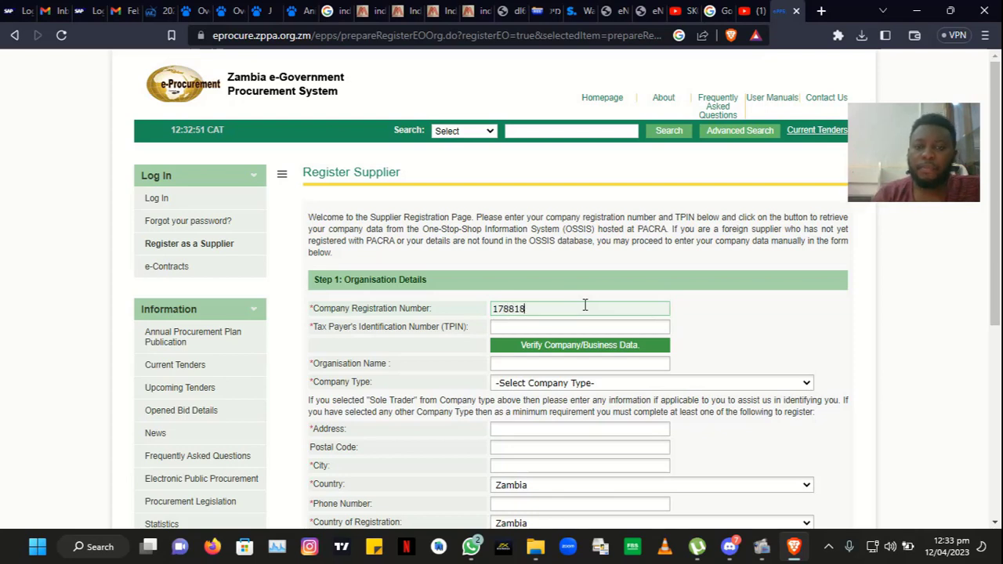
Step: Enter the company's registration number and TPIN, then verify them against the business register
left_click(572, 327)
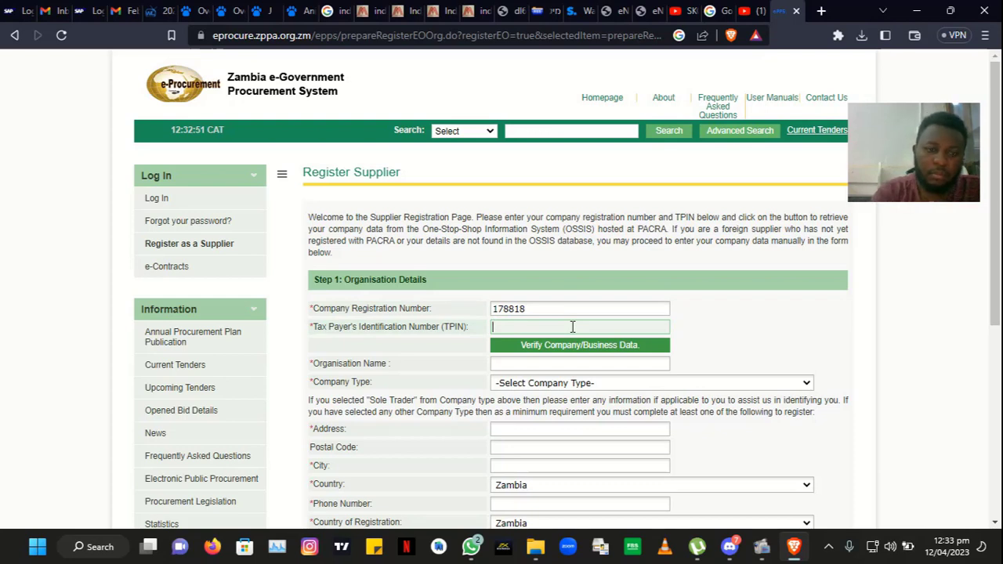
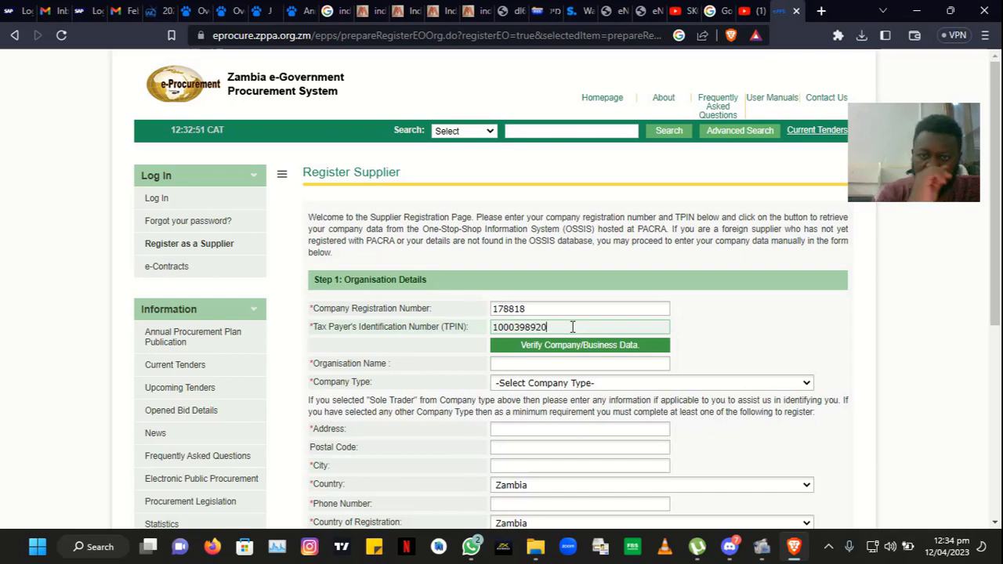
left_click(586, 344)
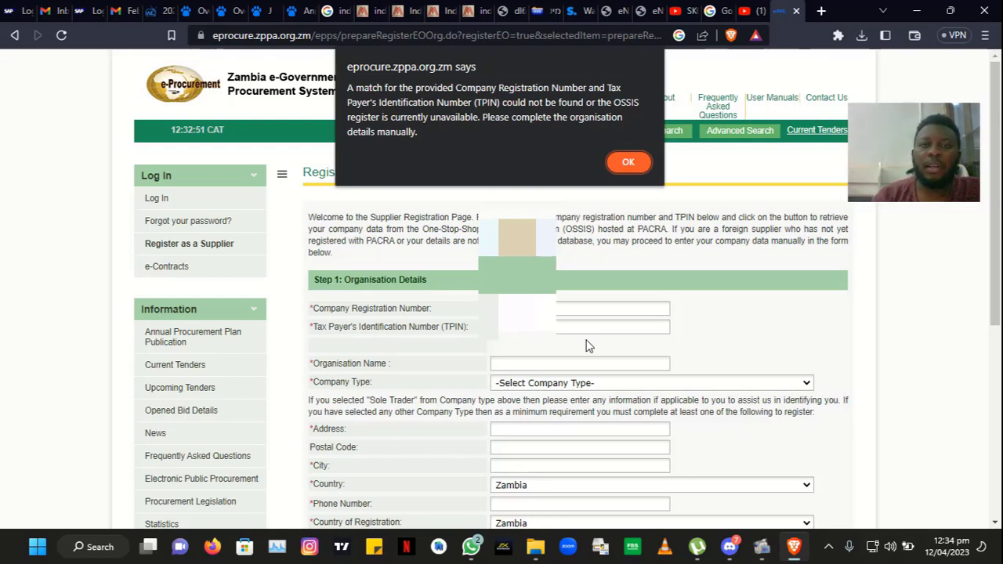
Step: Dismiss the no-match alert, name the organisation YIZANJI ENTERPRISES, and choose Local Company type
left_click(636, 157)
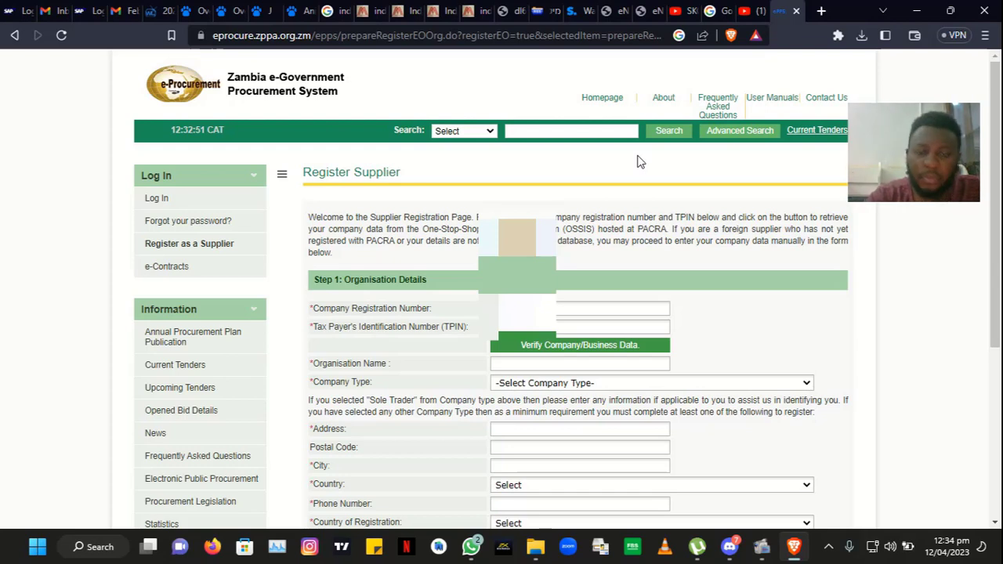
left_click(583, 363)
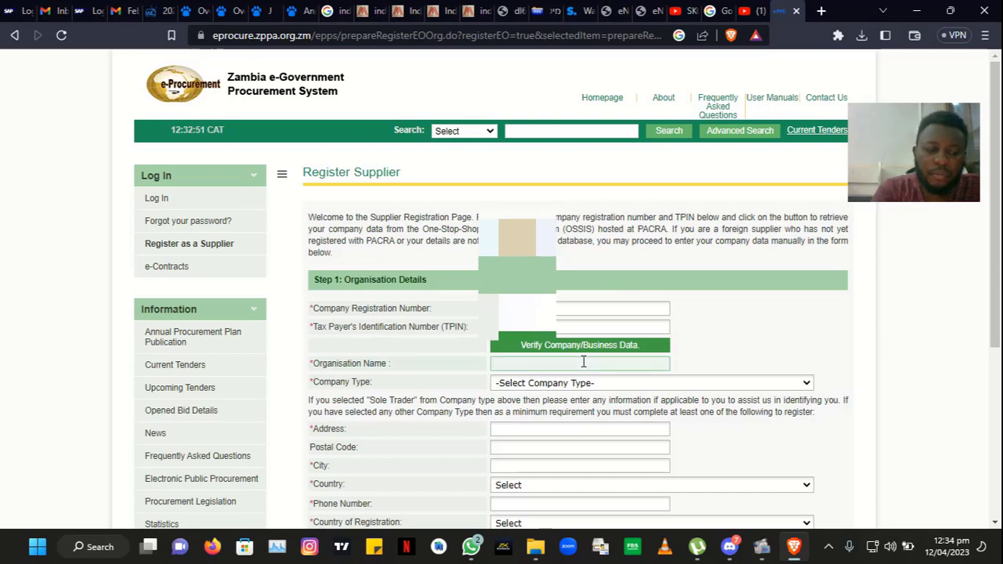
type("YIZA")
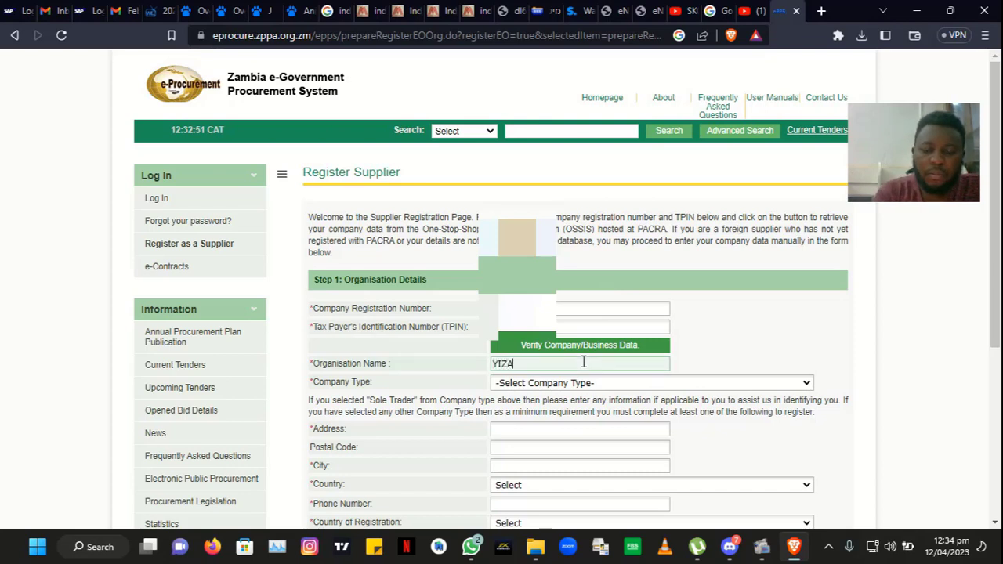
type("NJ")
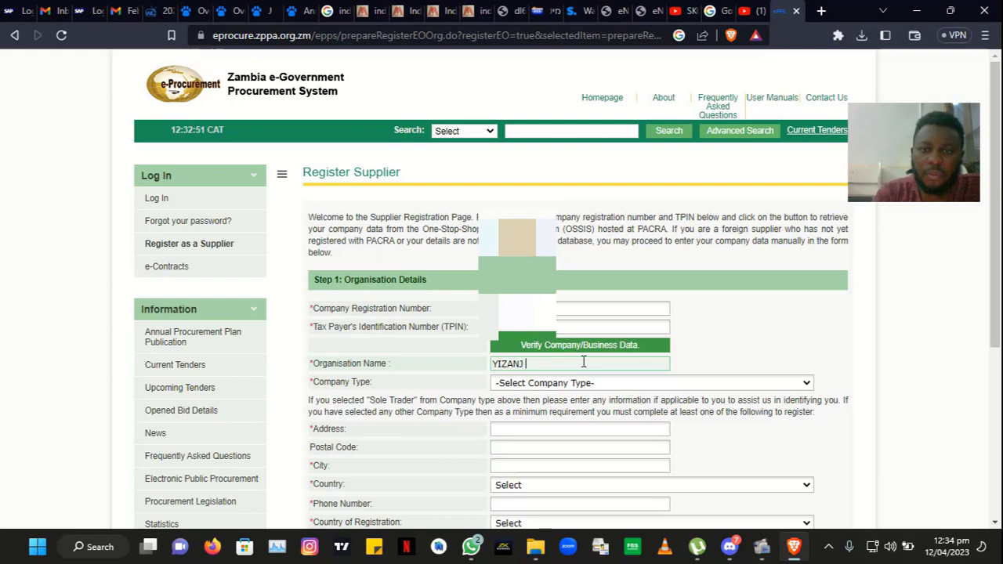
type("I E")
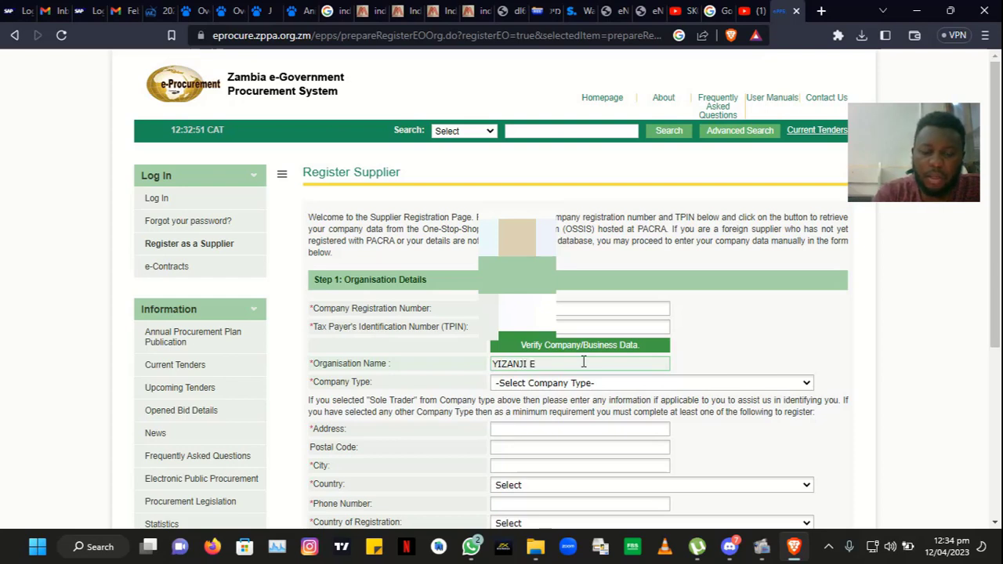
type("NTERP")
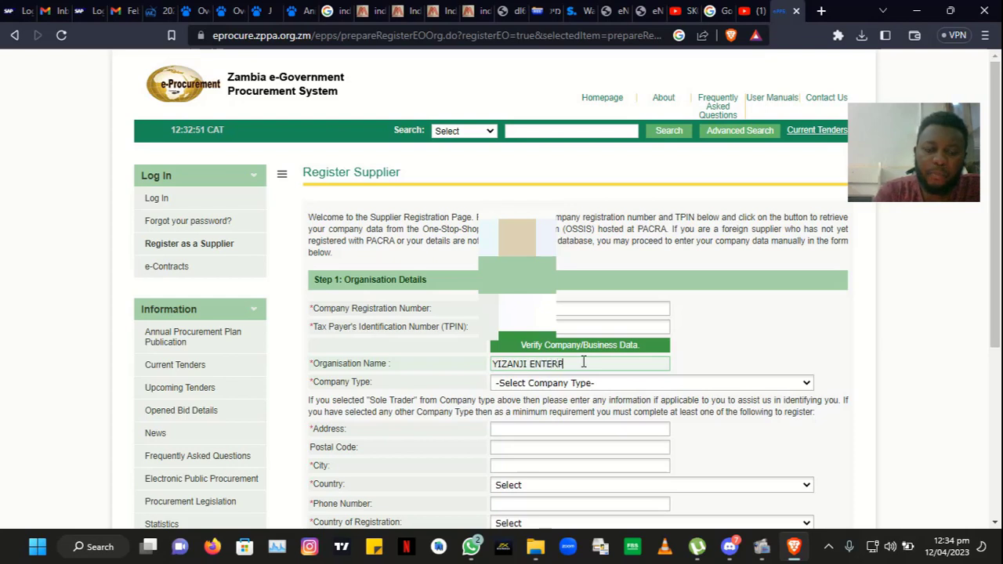
type("RISES")
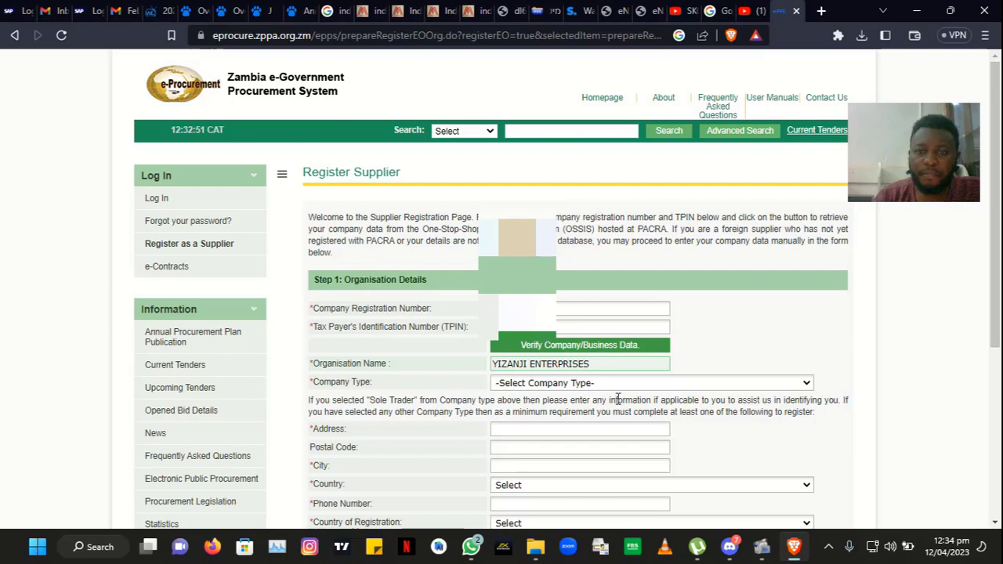
left_click(621, 384)
left_click(548, 453)
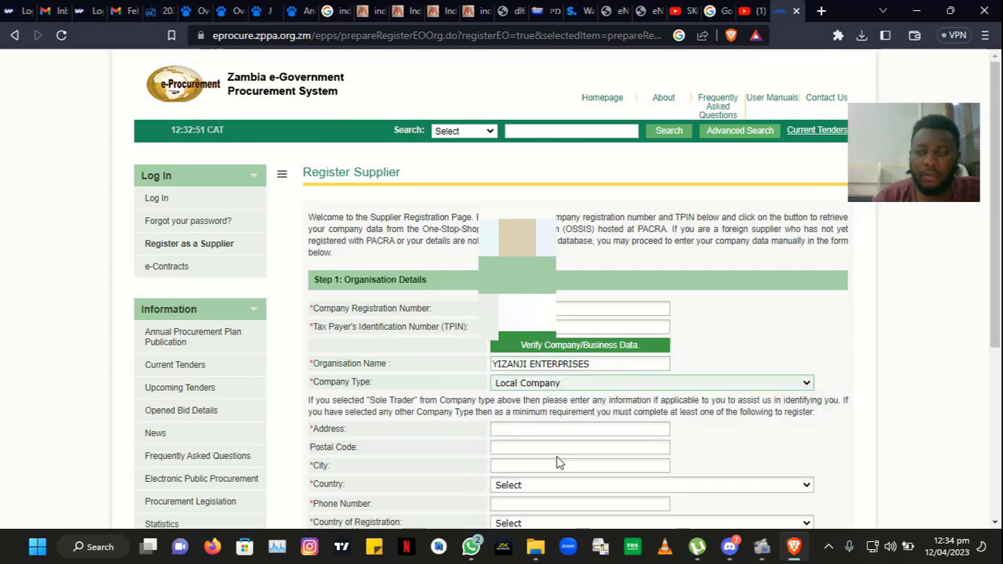
scroll(995, 235, "down", 2)
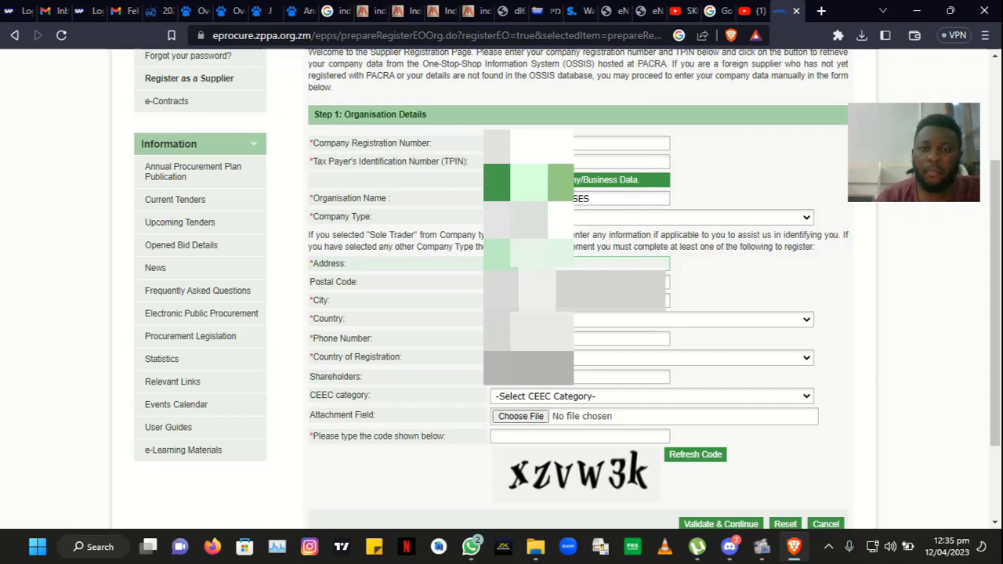
Step: Fill in the postal code and city, select Zambia as country, and begin the phone number
left_click(579, 282)
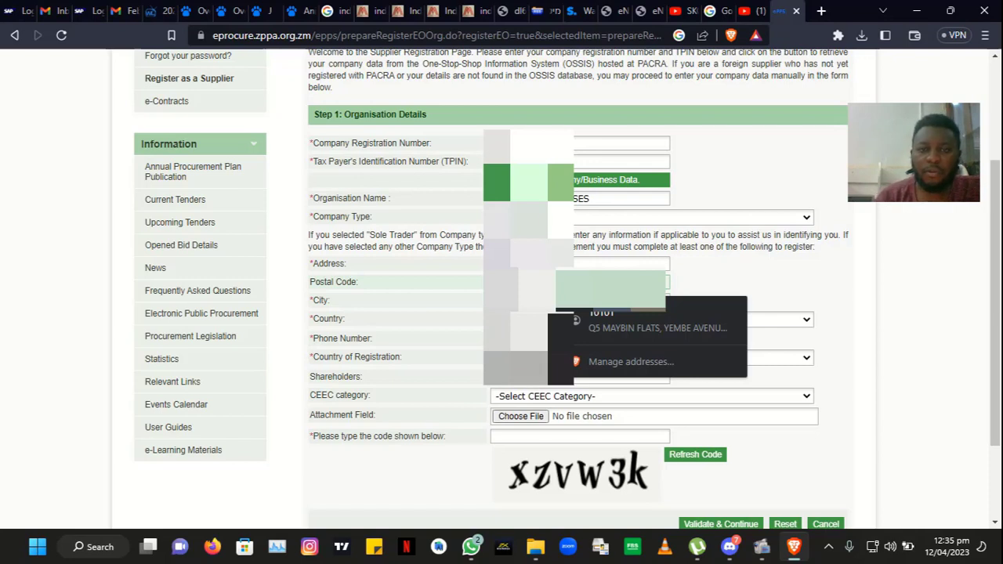
key("Tab")
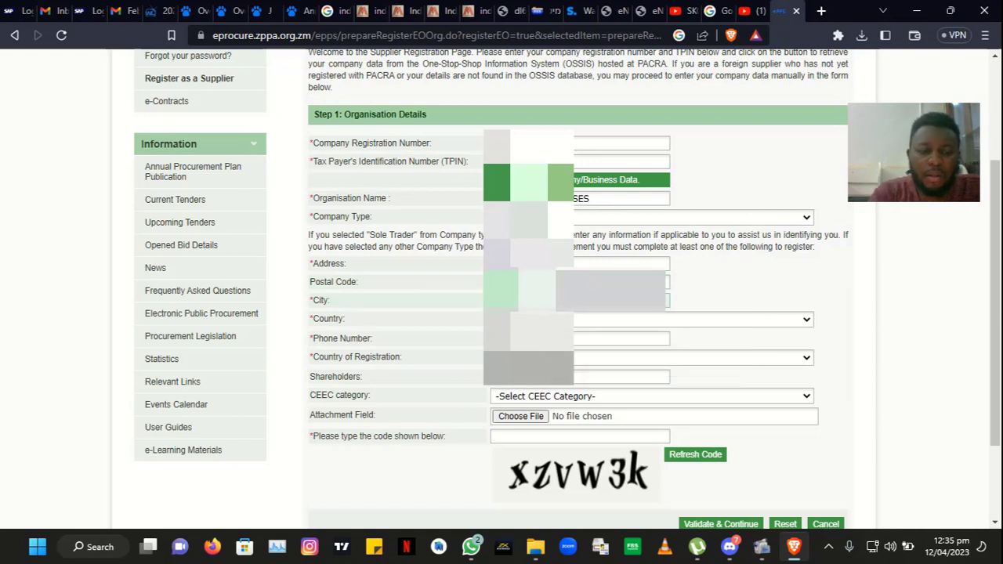
type("N")
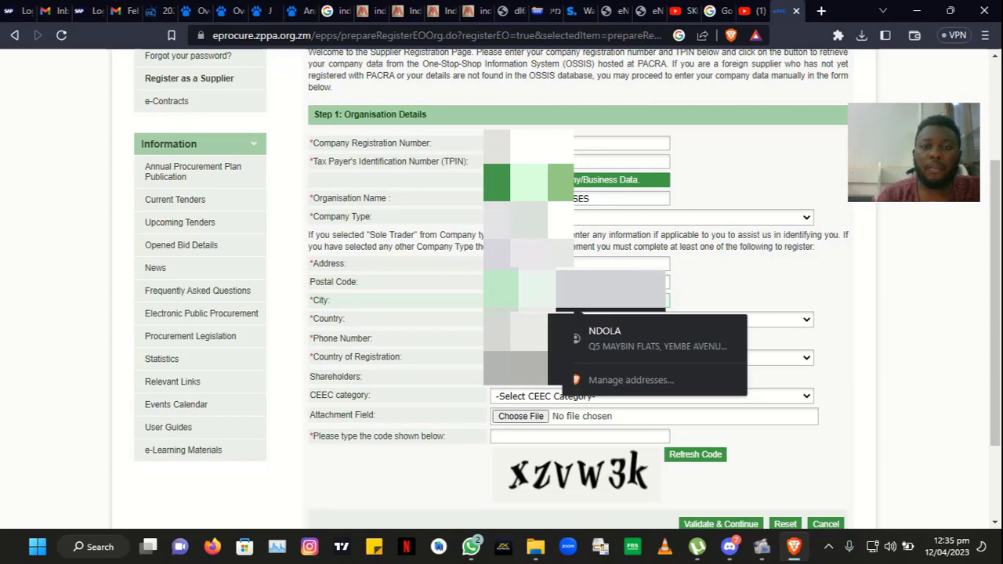
left_click(535, 319)
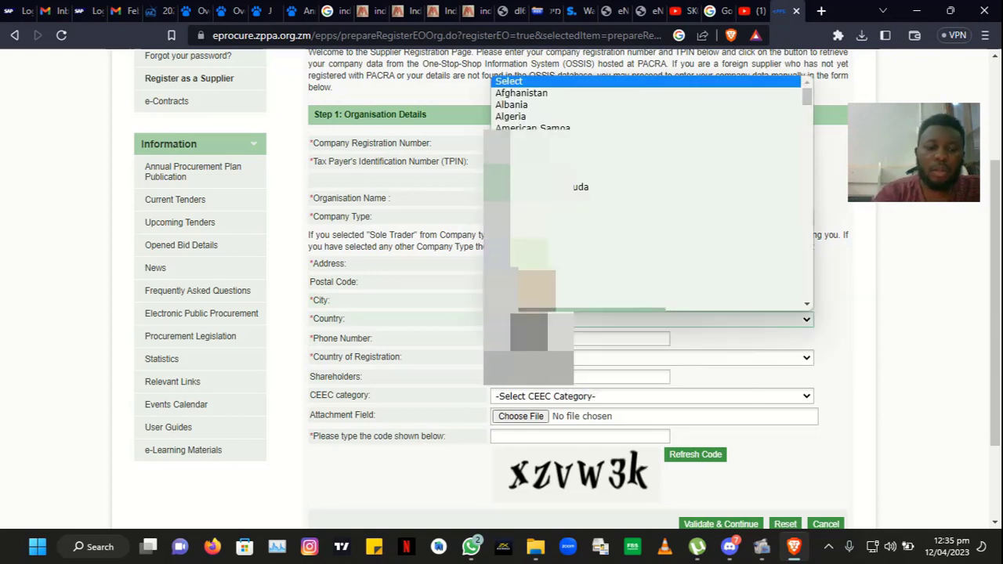
key("z")
key("Return")
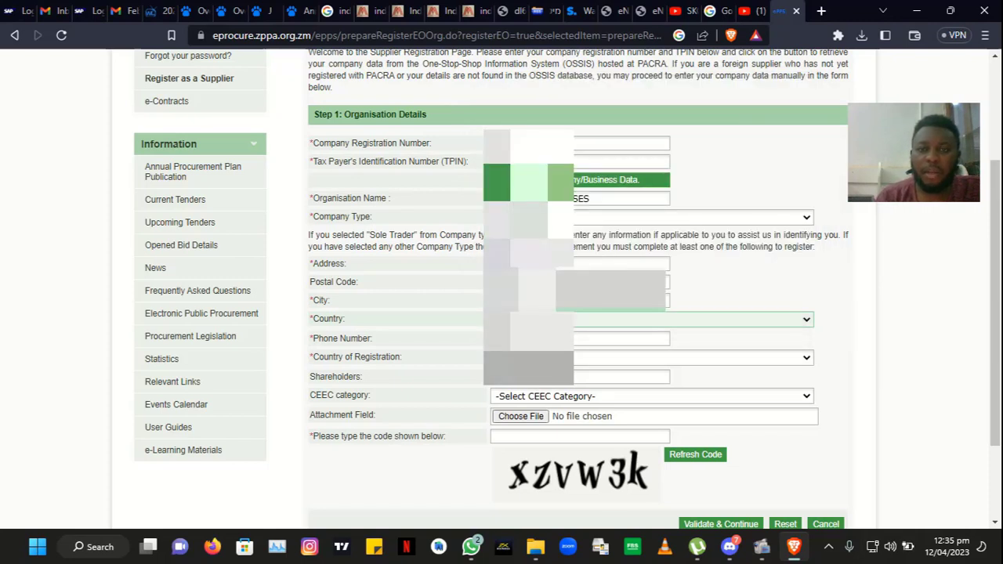
left_click(536, 339)
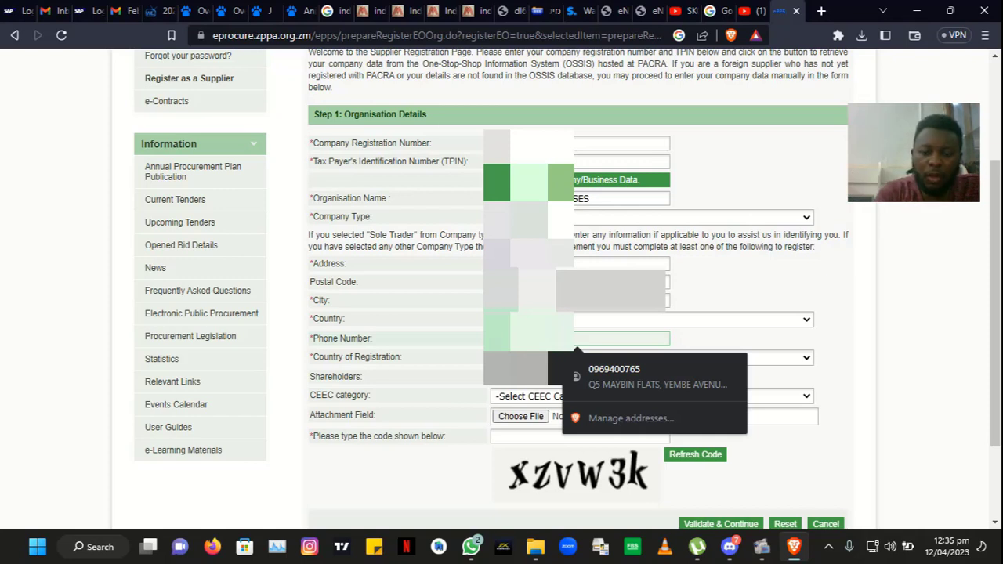
type("7")
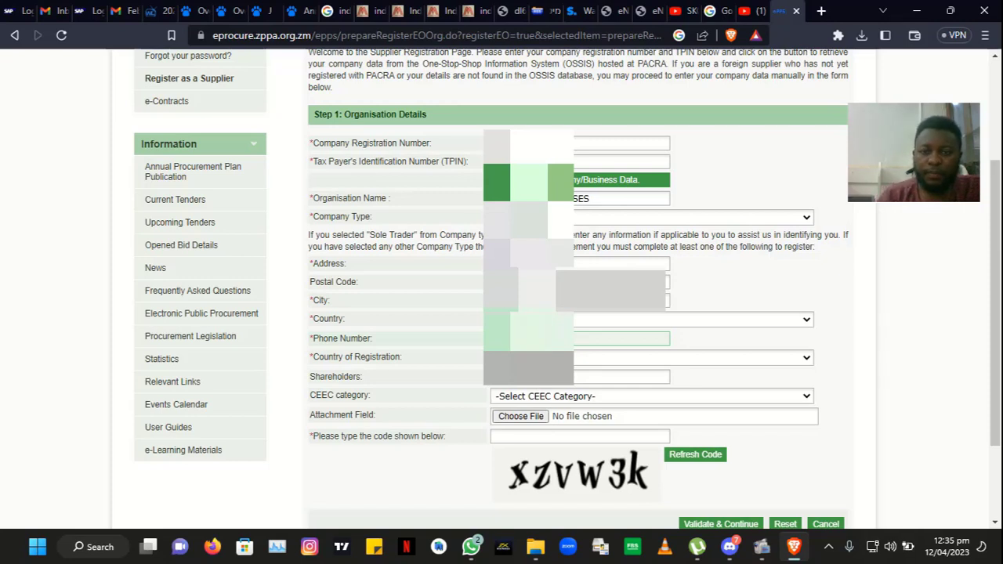
Step: Set country of registration to Zambia and the CEEC category to Citizen Owned
left_click(550, 358)
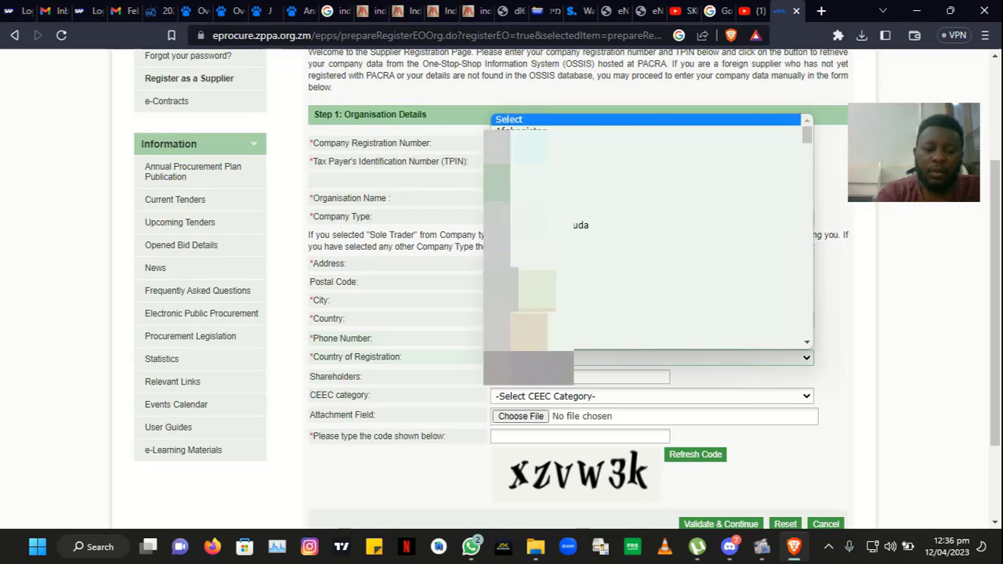
key("z")
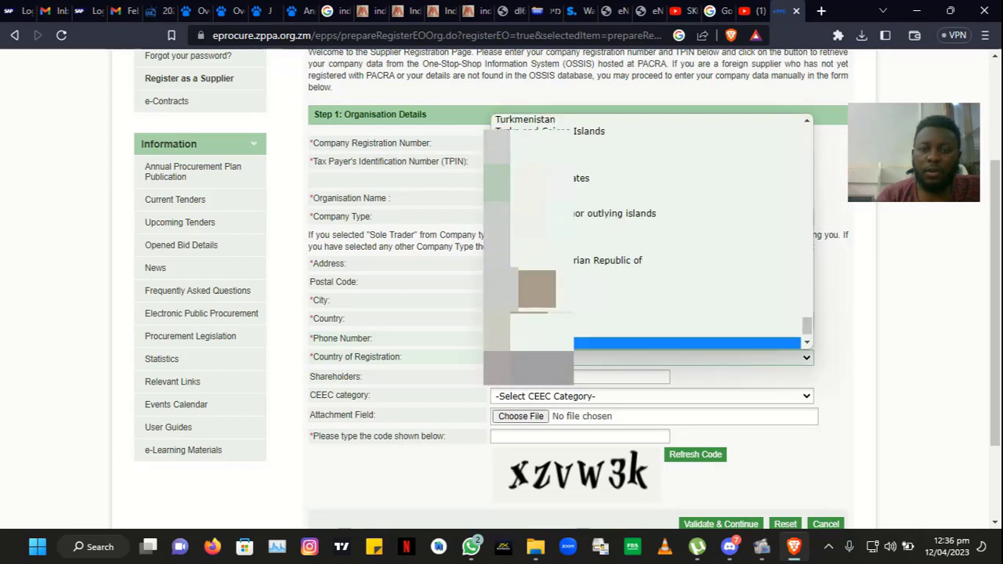
key("Return")
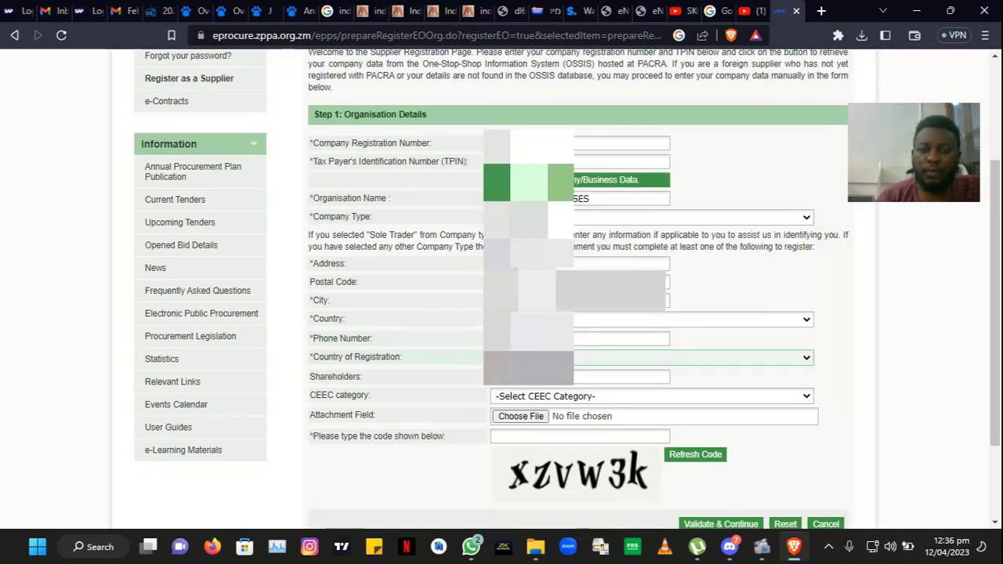
left_click(549, 398)
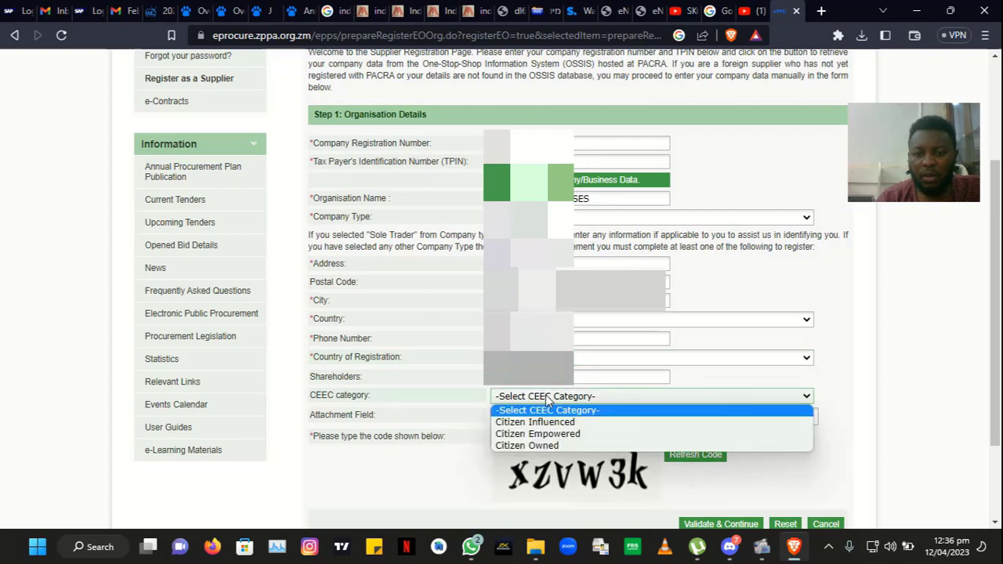
left_click(529, 445)
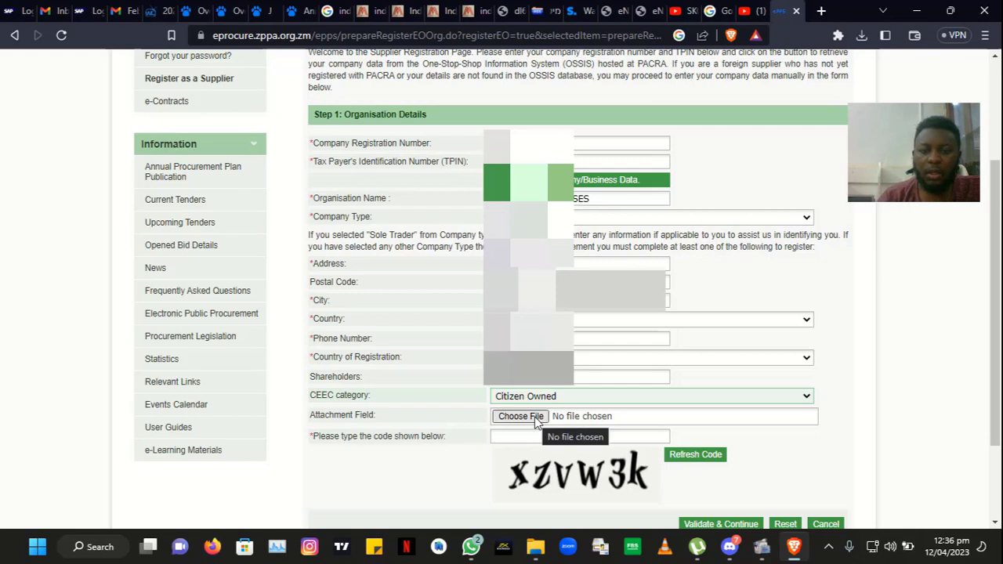
Step: Type the security code shown in the image, then switch to WhatsApp for the certificate
left_click(539, 440)
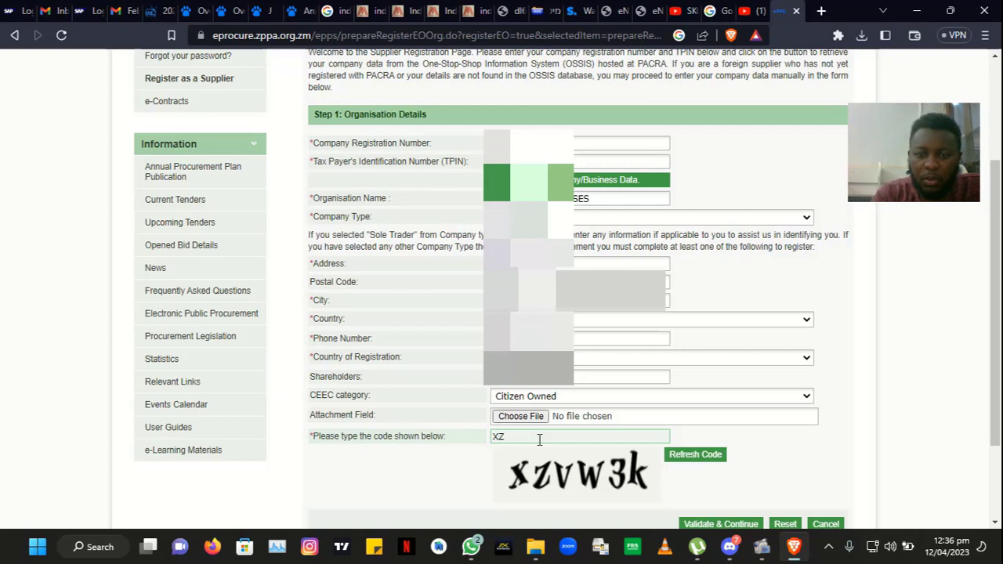
type("XZV")
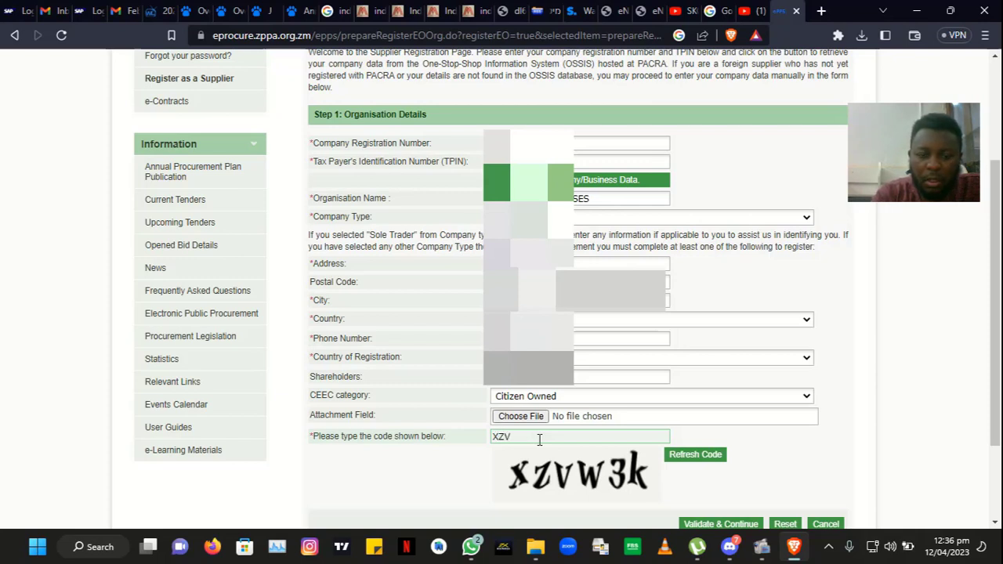
type("W3K")
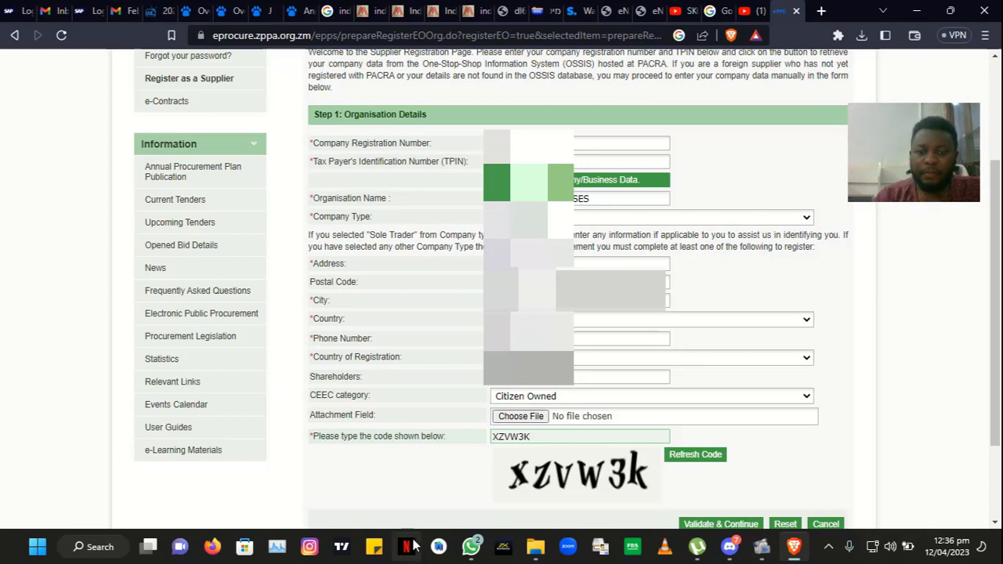
left_click(471, 546)
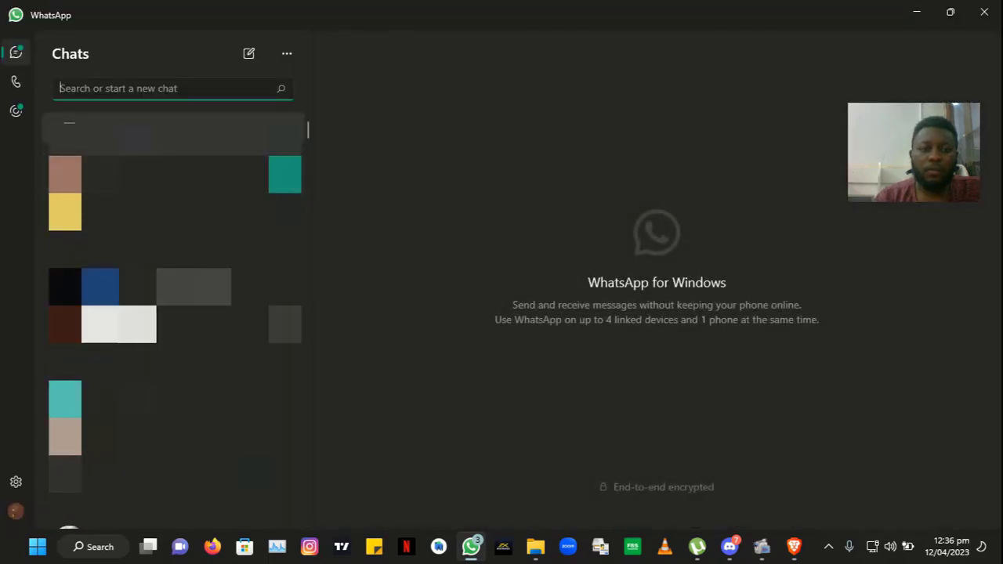
Step: Save PACRA CERTIFICATE YIZANJI.pdf from the archived chat into Videos, then minimise WhatsApp
left_click(174, 133)
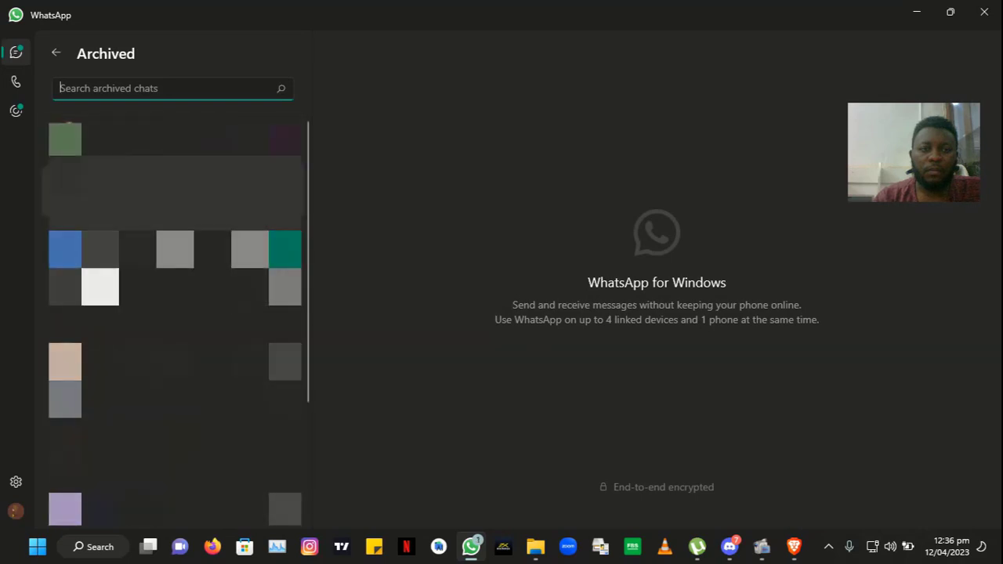
left_click(173, 140)
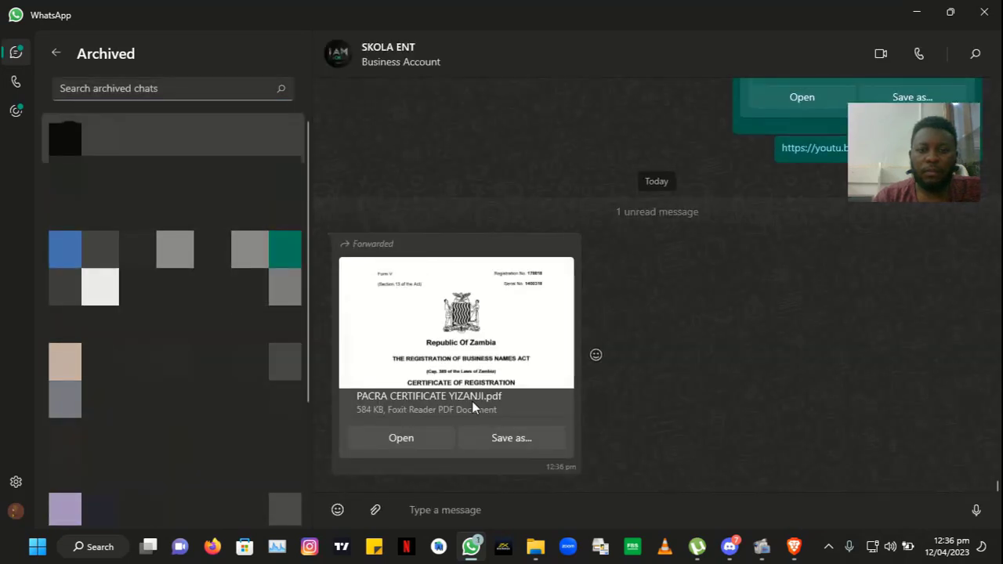
left_click(513, 437)
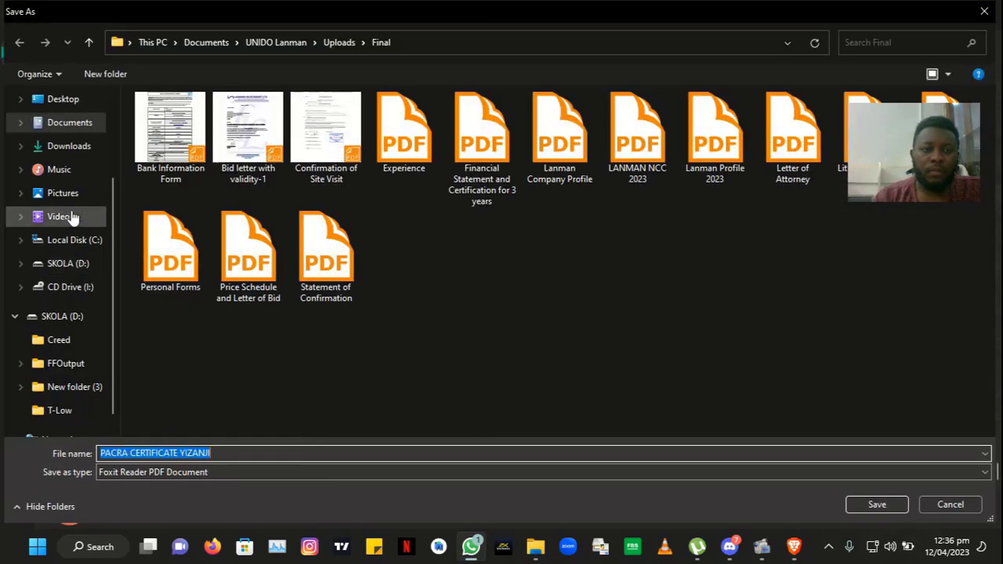
left_click(69, 216)
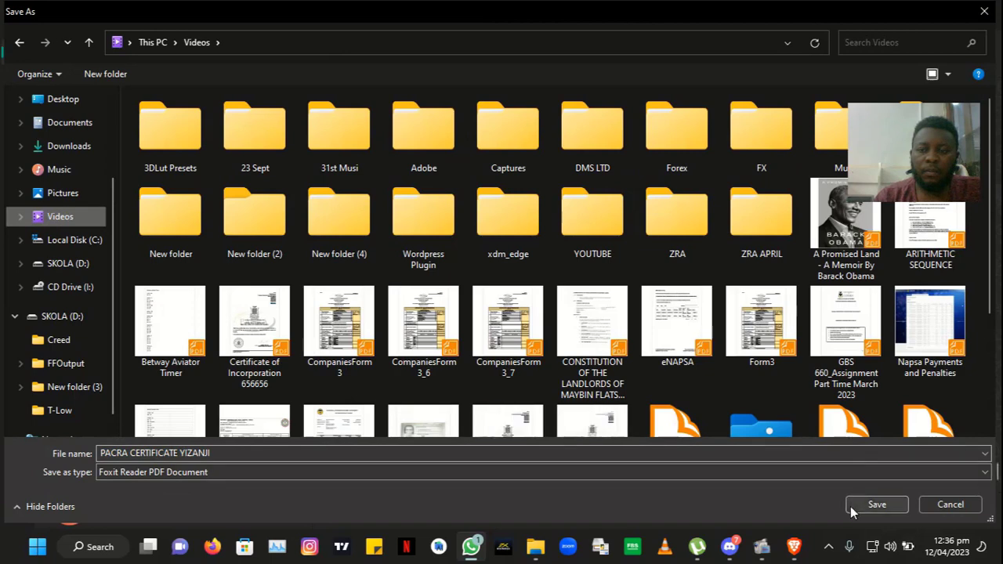
left_click(852, 505)
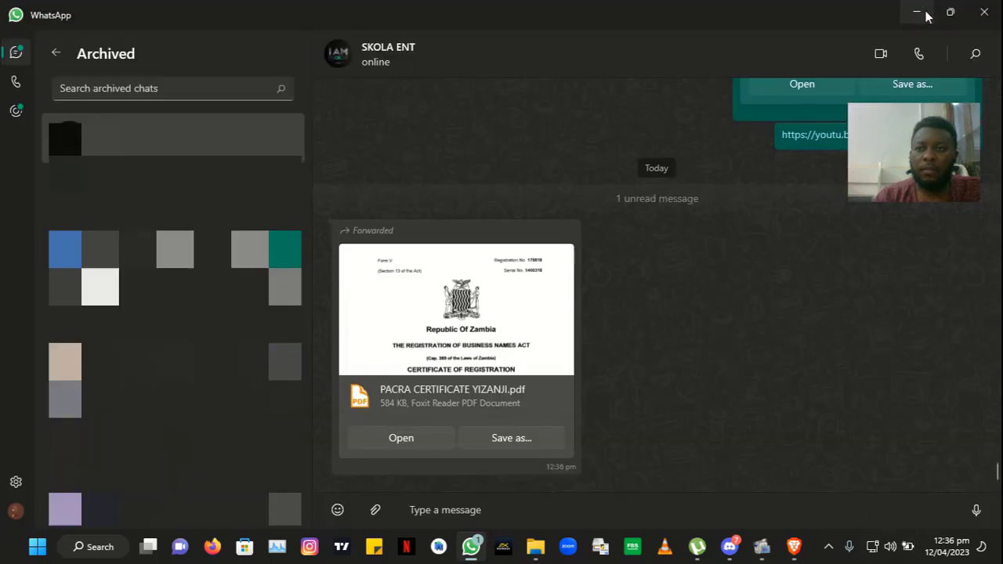
left_click(917, 11)
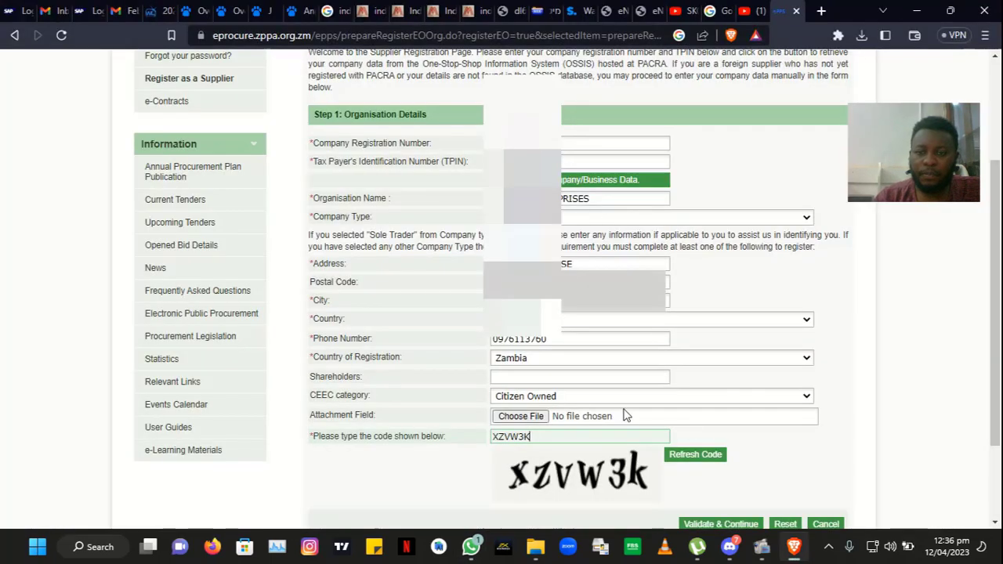
Step: Attach PACRA CERTIFICATE YIZANJI.pdf from the Videos folder as the form's supporting document
left_click(541, 419)
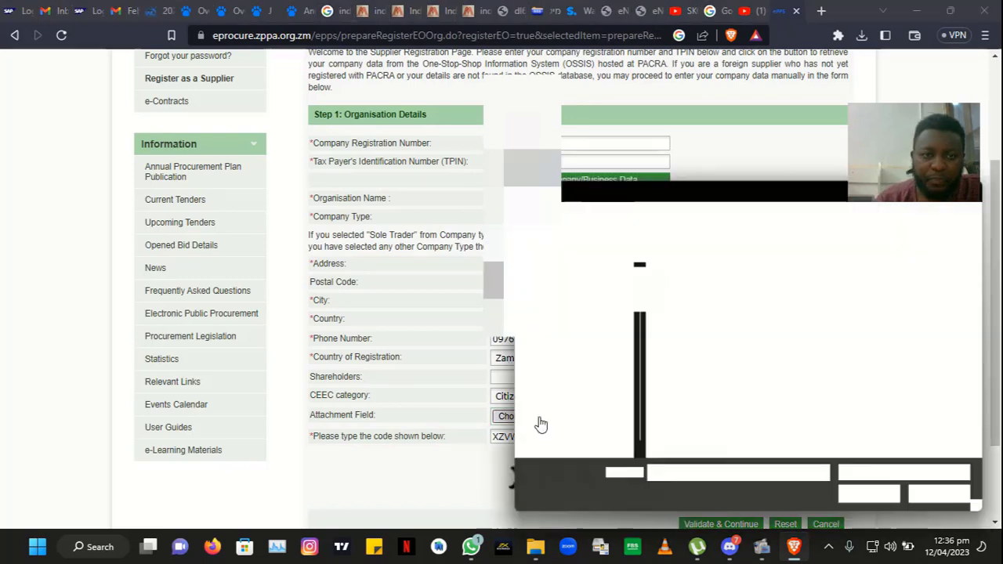
left_click(595, 446)
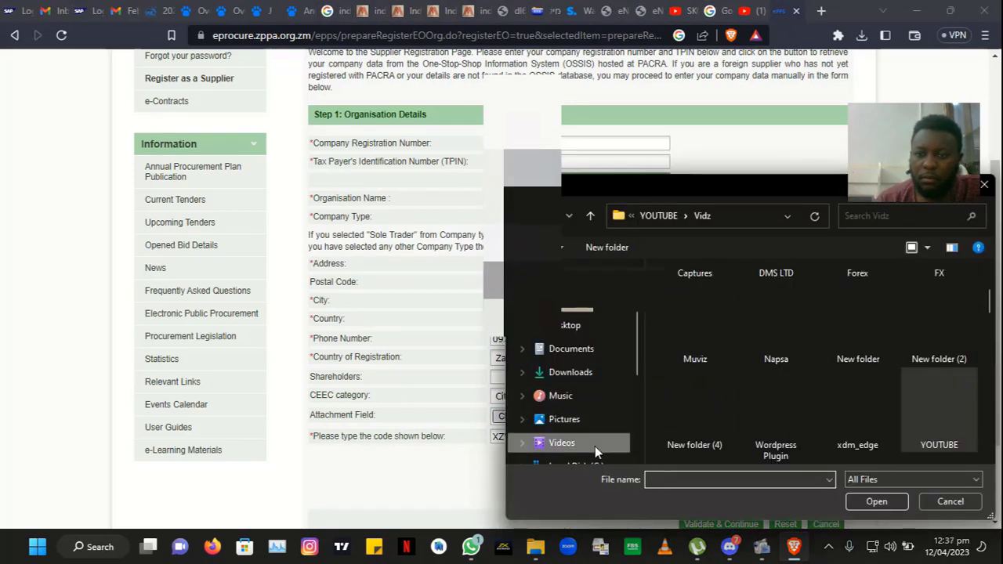
scroll(819, 364, "down", 1)
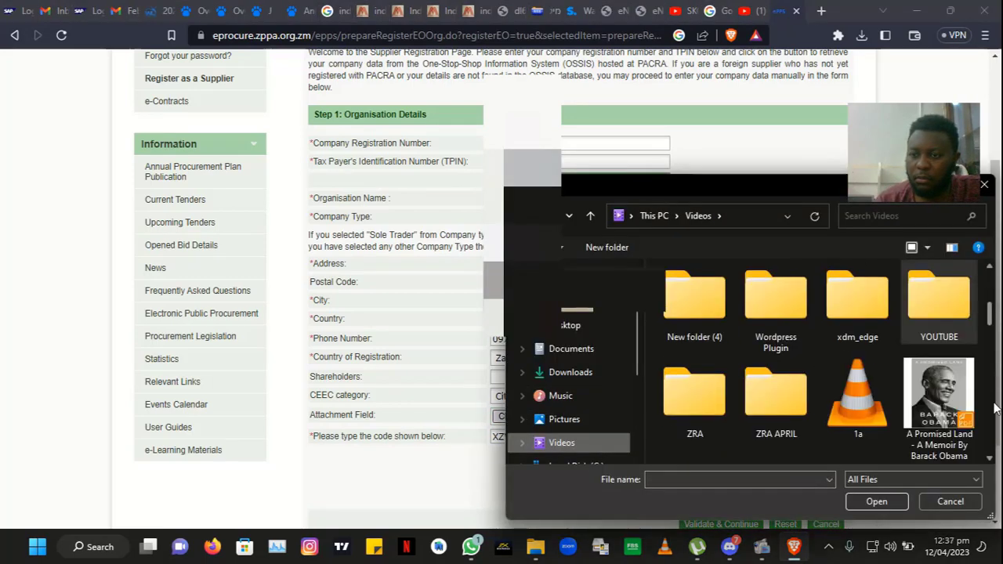
scroll(993, 407, "down", 1)
scroll(993, 407, "down", 2)
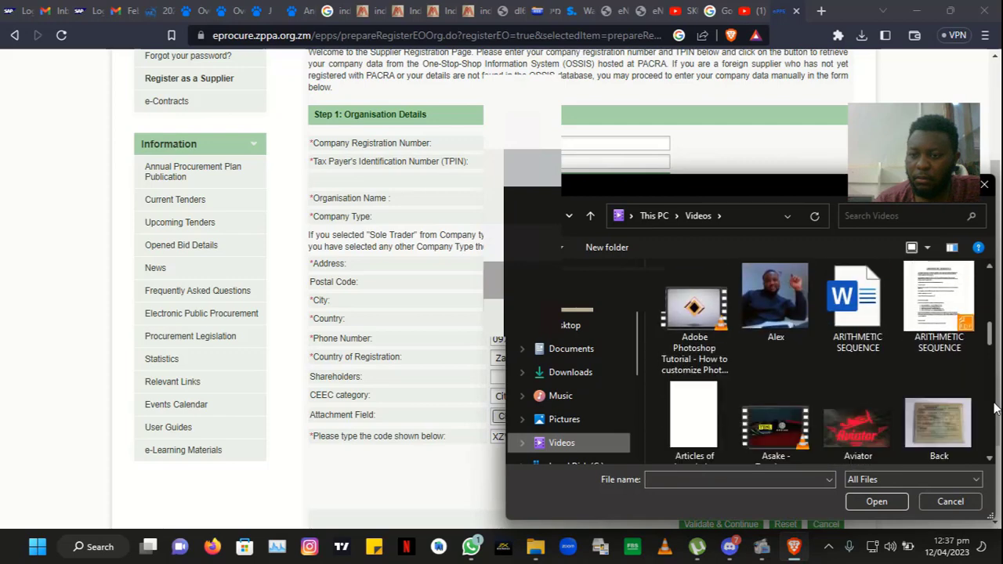
scroll(994, 407, "down", 1)
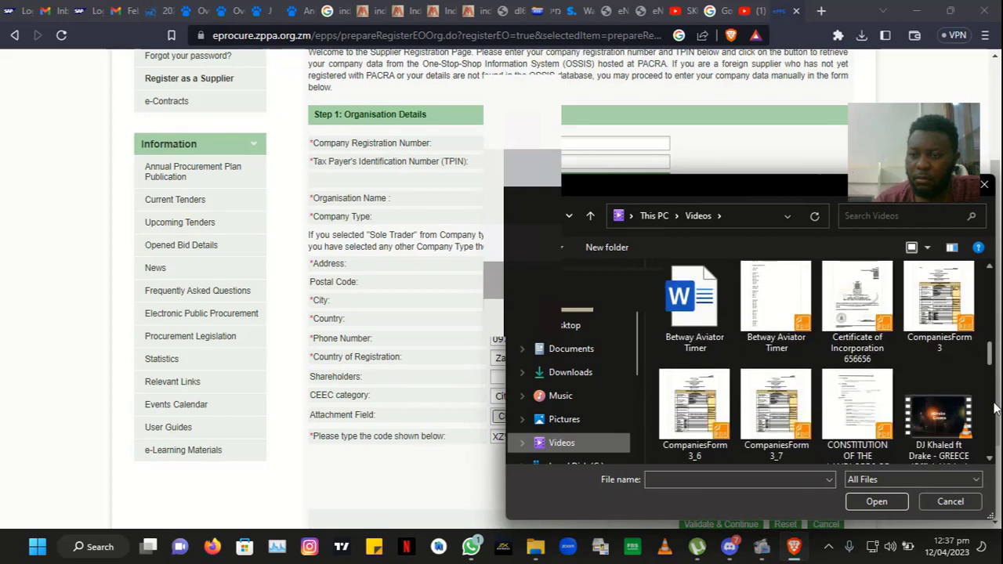
scroll(993, 408, "down", 4)
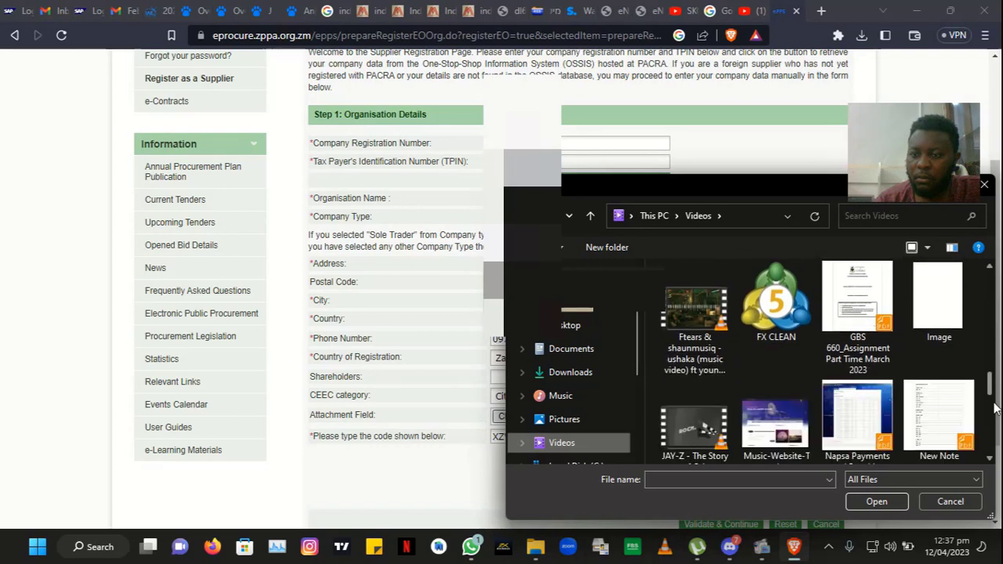
scroll(993, 407, "down", 1)
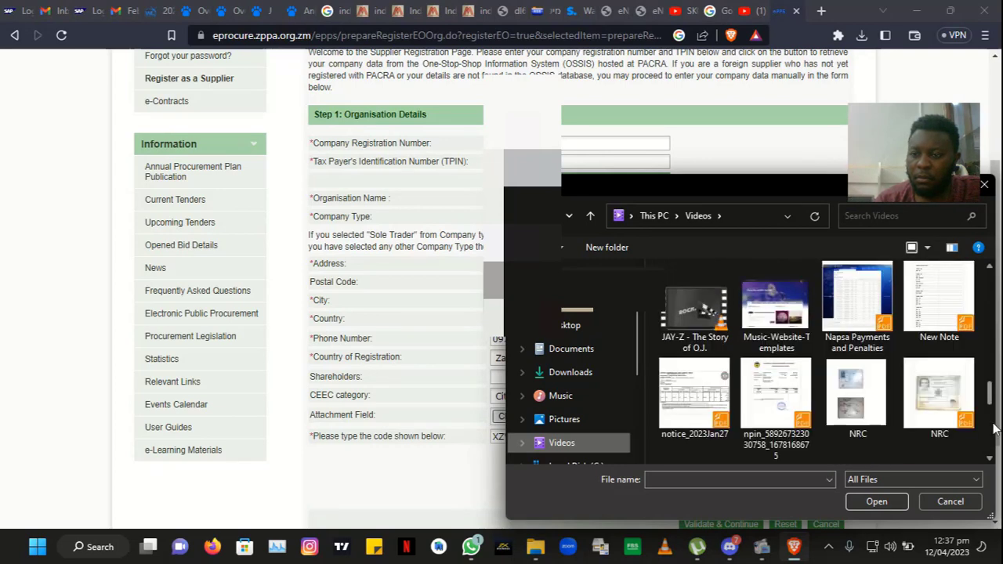
scroll(991, 427, "down", 1)
scroll(992, 429, "down", 1)
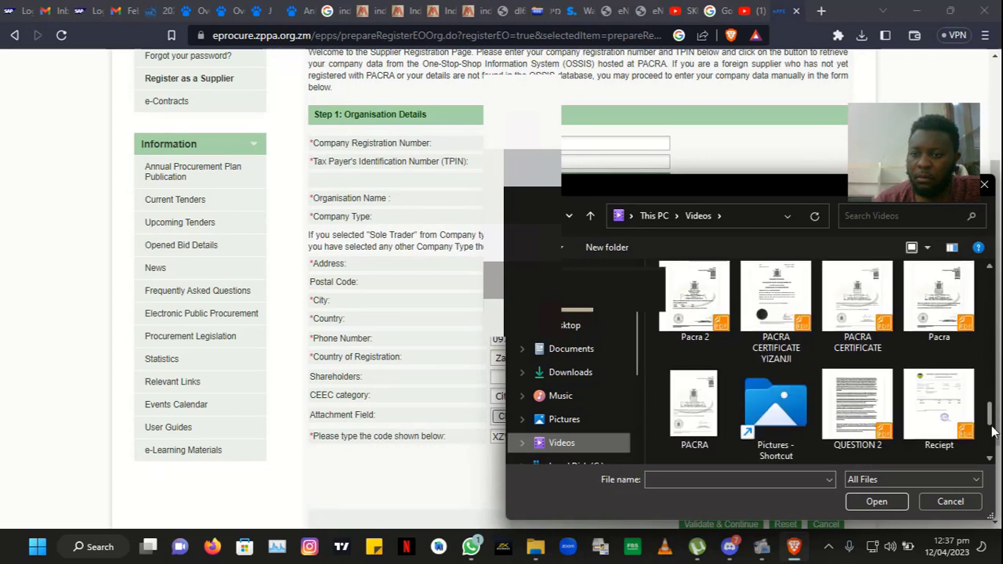
double_click(775, 301)
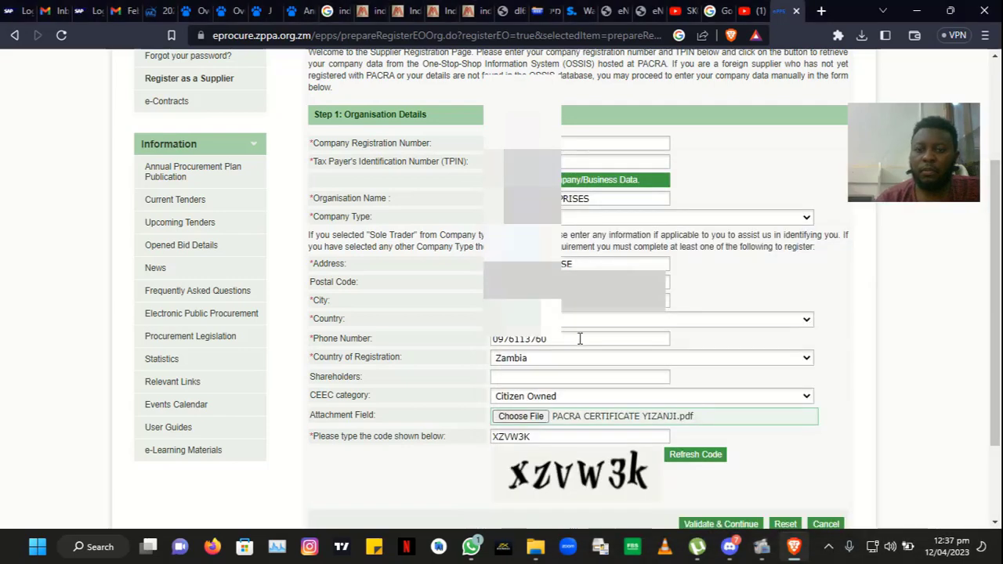
left_click(998, 458)
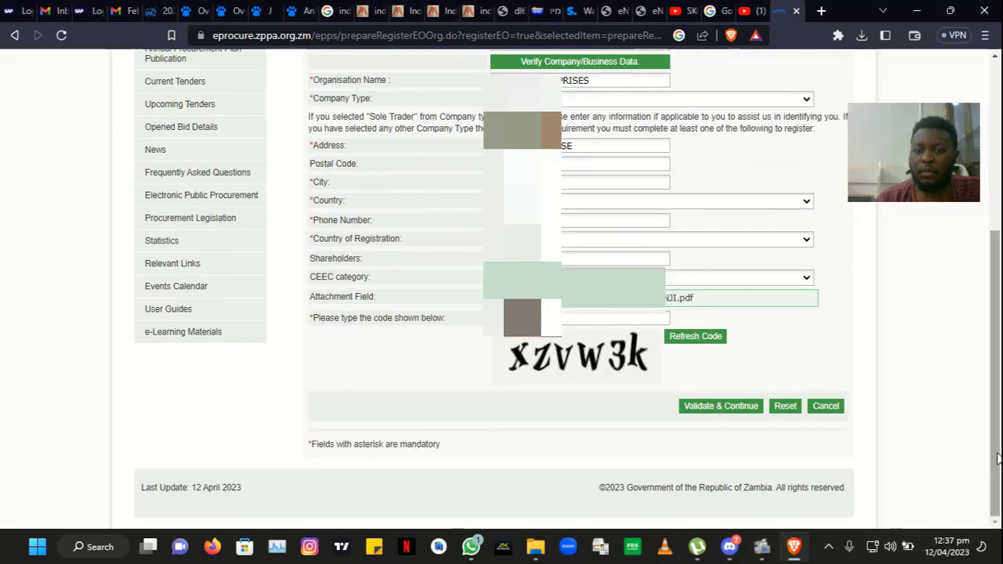
Step: Submit the organisation details and add UNSPSC 22000000 Building and Construction Machinery and Accessories
left_click(737, 409)
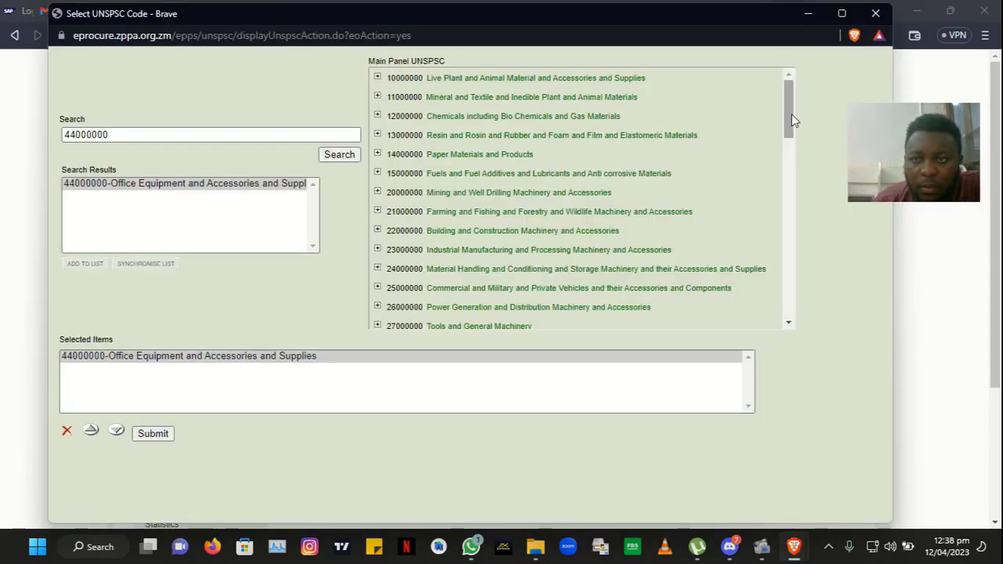
left_click_drag(791, 113, 790, 143)
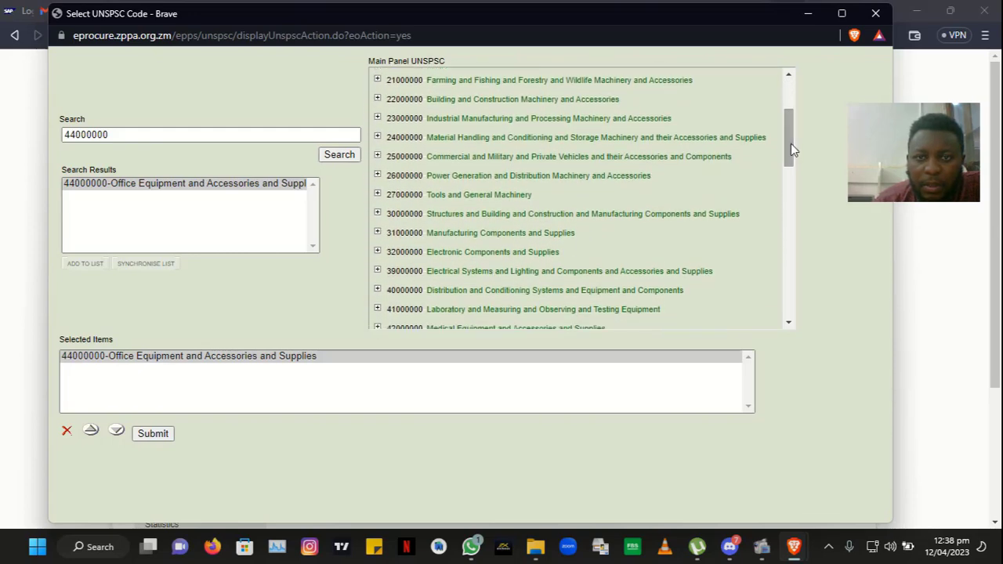
left_click(211, 133)
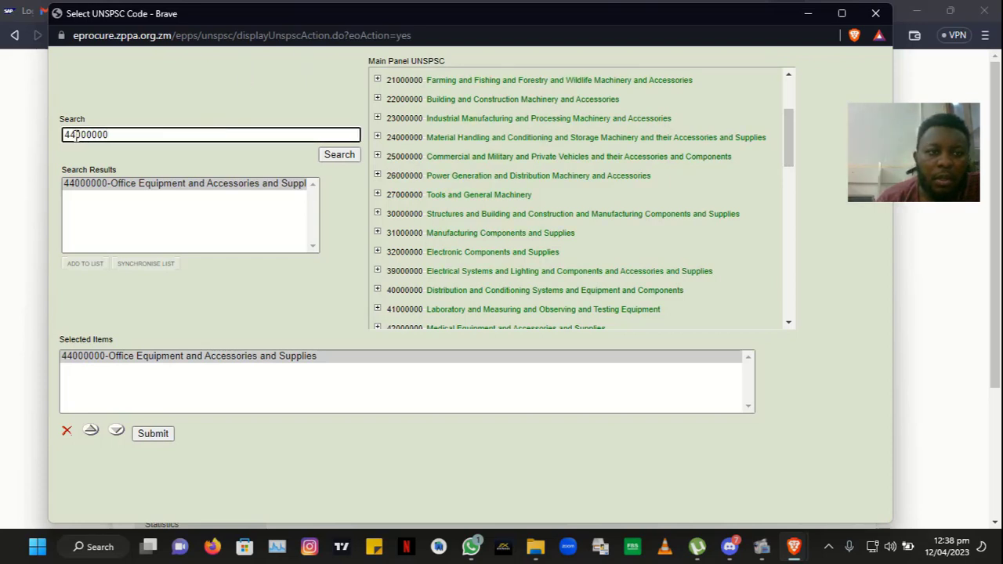
left_click_drag(76, 135, 2, 106)
type("22")
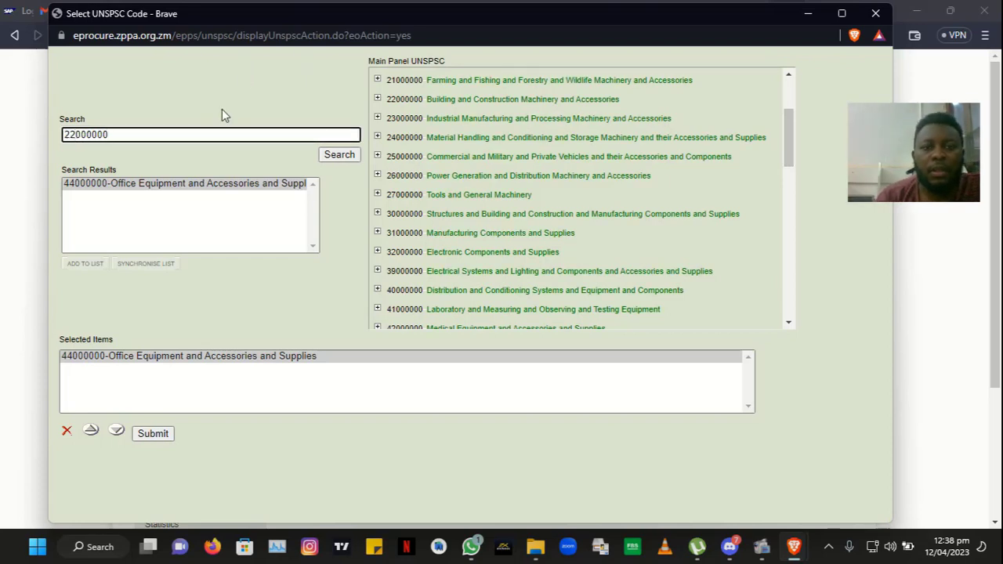
left_click(331, 159)
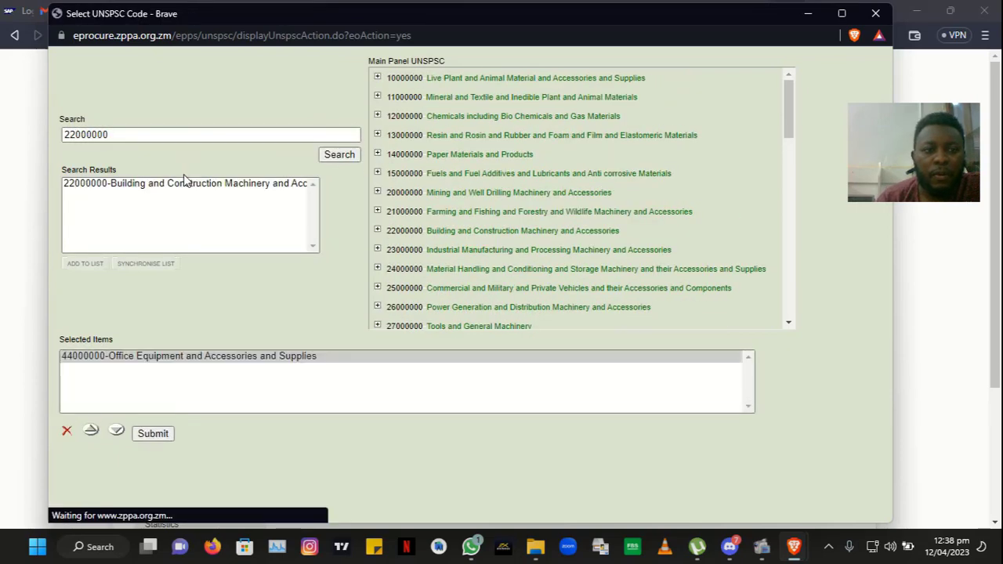
left_click(175, 194)
left_click(86, 265)
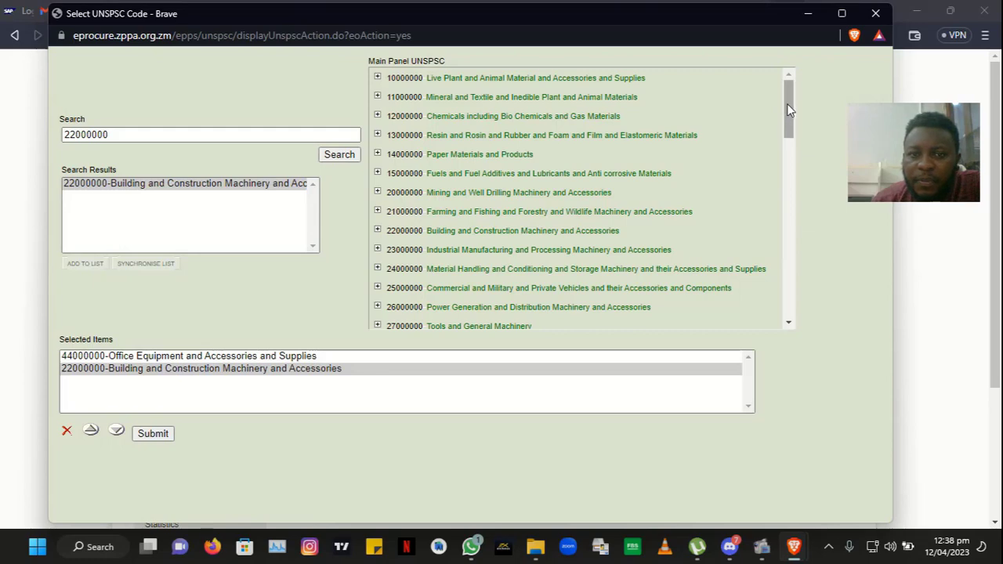
Step: Add UNSPSC category 27000000 Tools and General Machinery to the chosen categories
left_click_drag(786, 103, 788, 144)
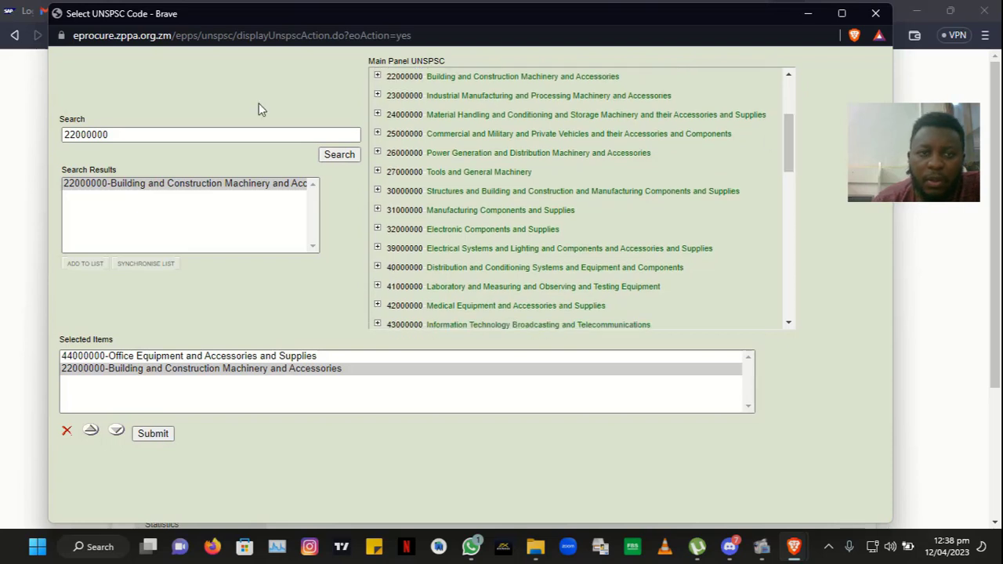
left_click(71, 135)
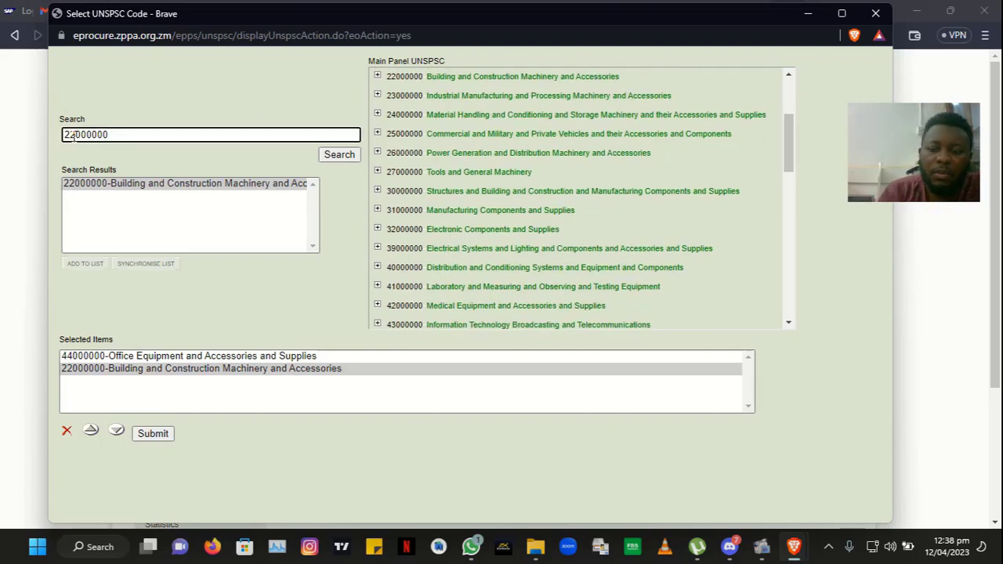
key("BackSpace")
type("7")
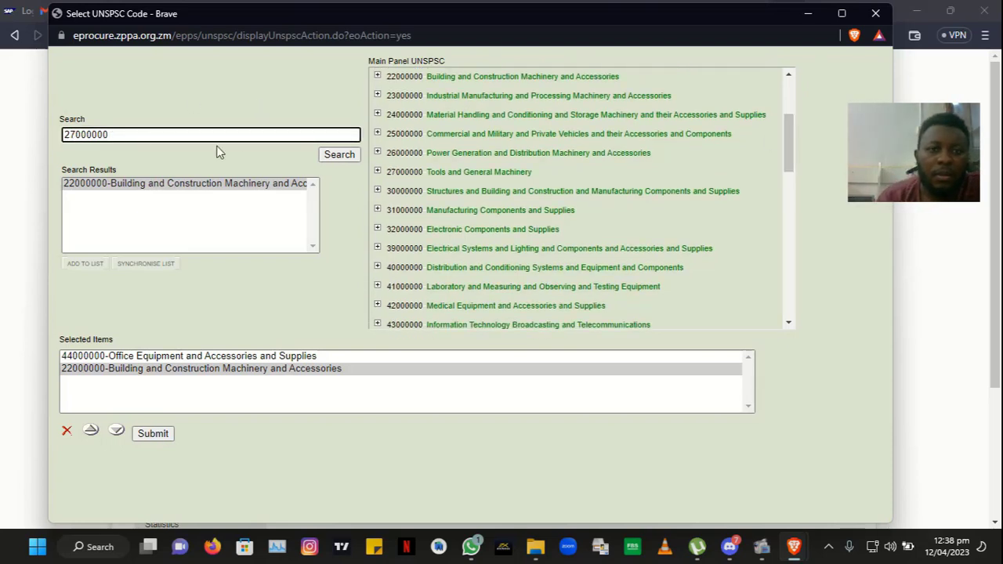
left_click(330, 159)
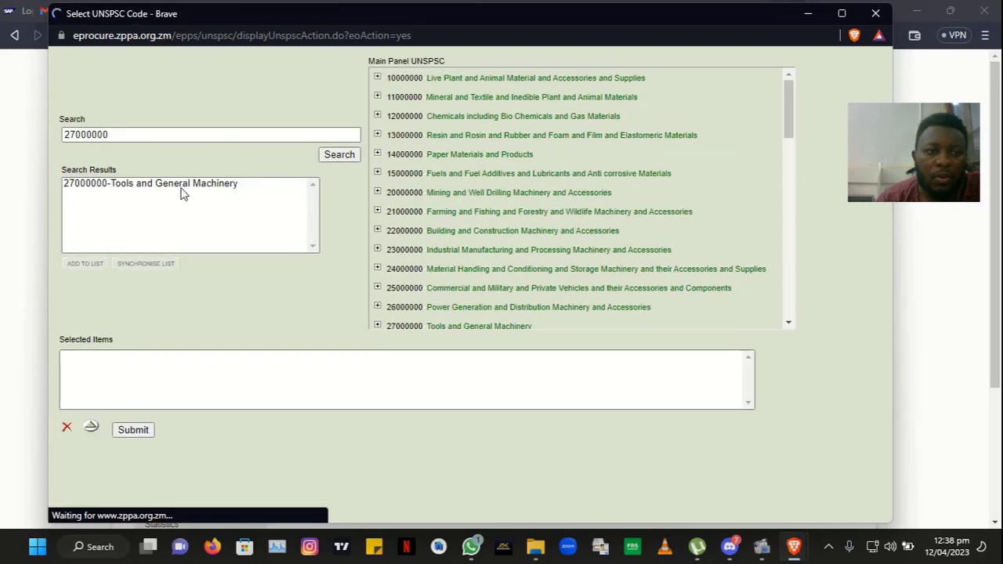
left_click(162, 185)
left_click(83, 265)
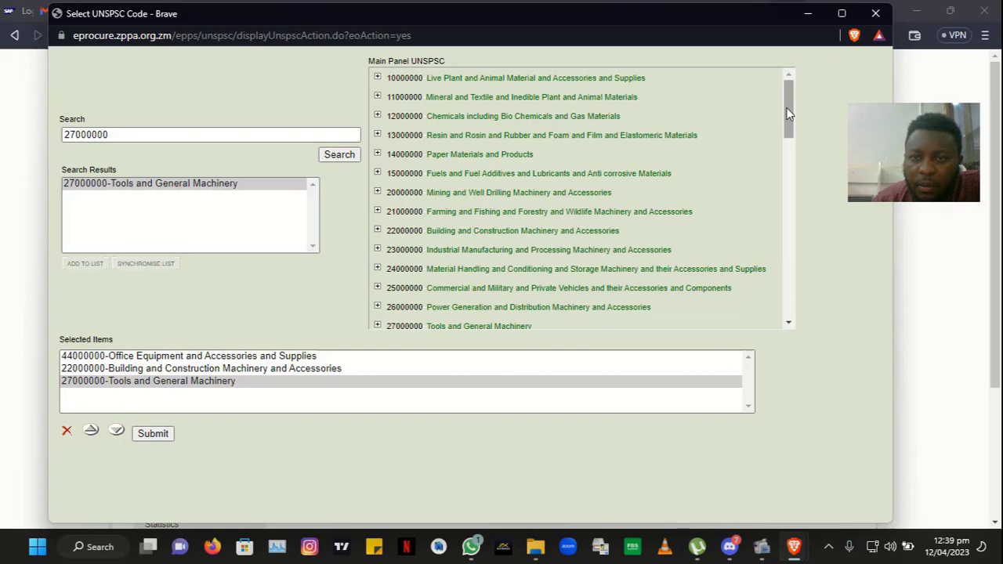
left_click_drag(789, 113, 784, 154)
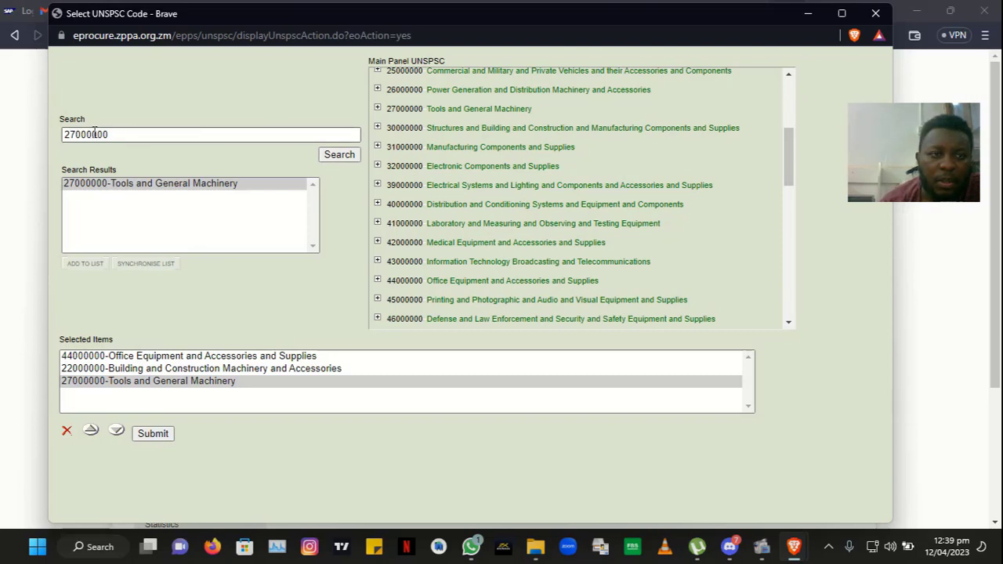
Step: Add UNSPSC category 30000000 Structures and Building to the chosen categories
left_click(69, 135)
key("BackSpace")
key("BackSpace")
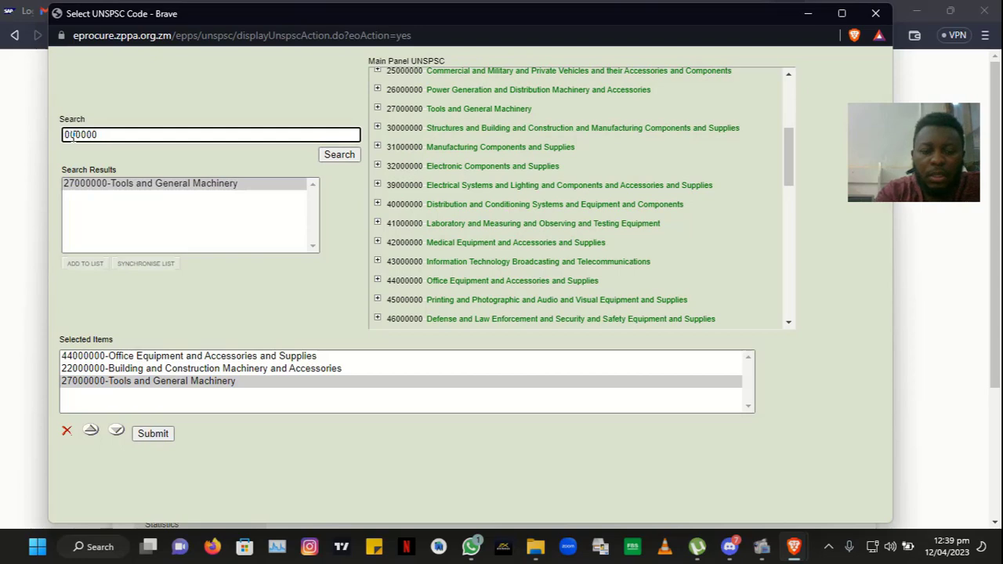
type("30")
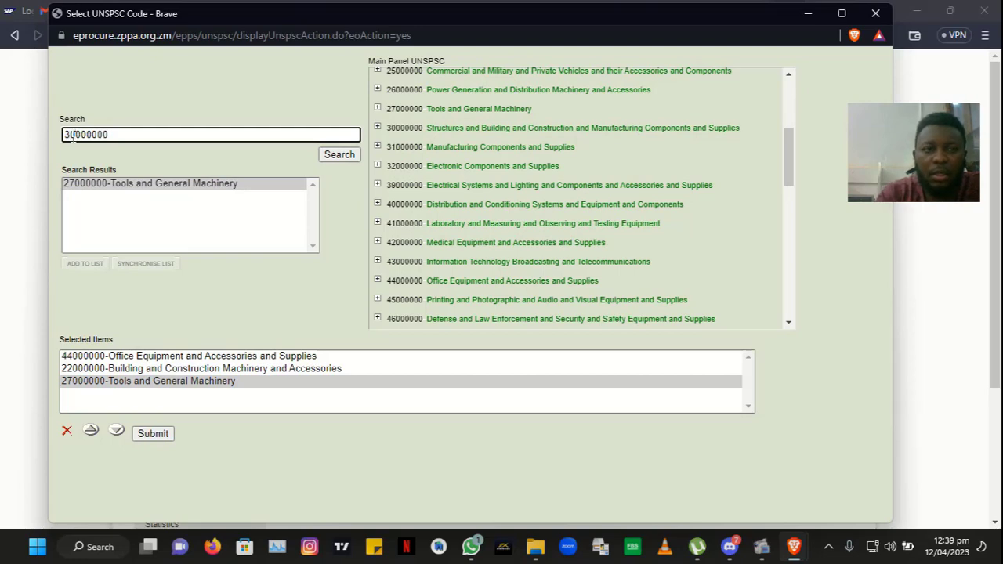
left_click(337, 156)
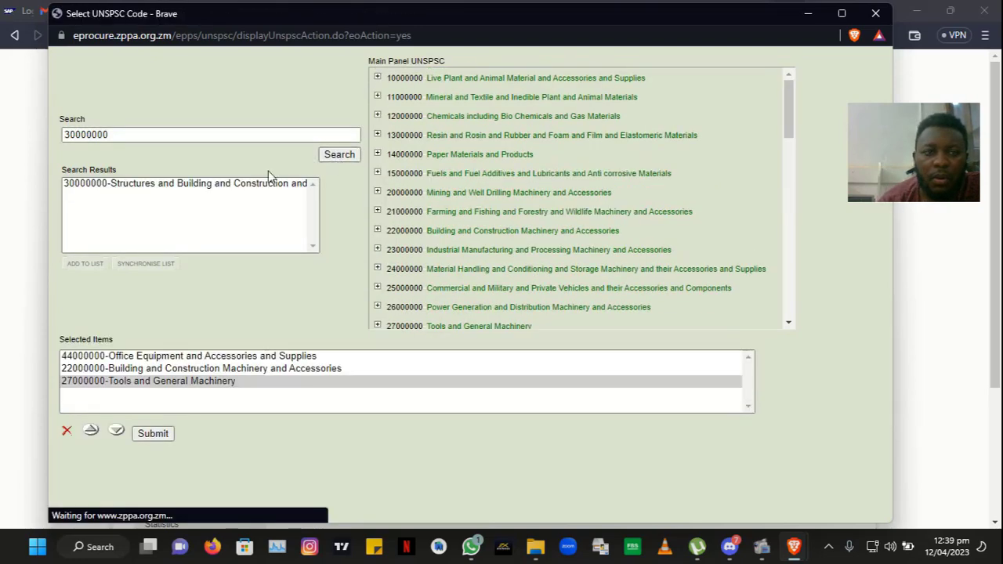
left_click(199, 184)
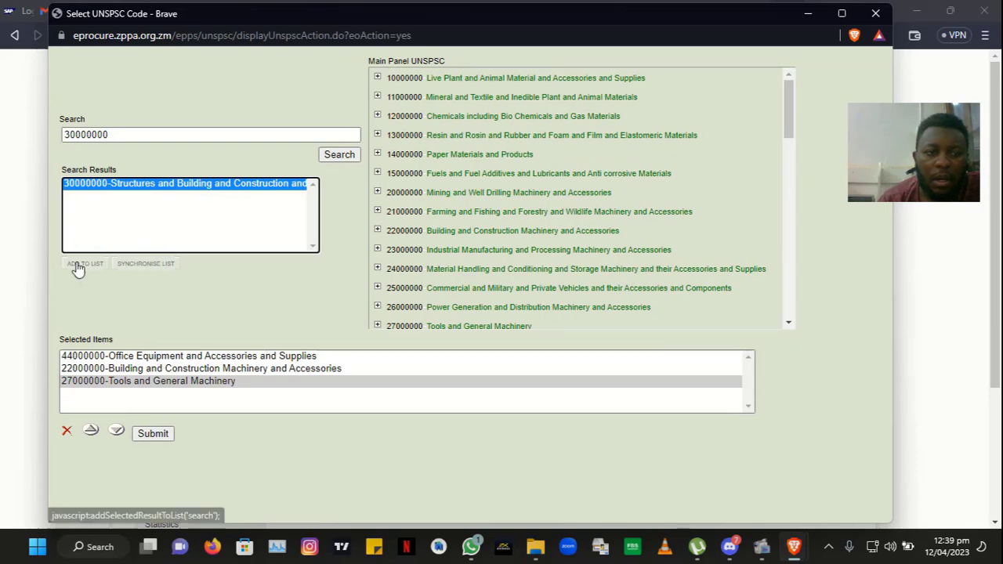
left_click(80, 264)
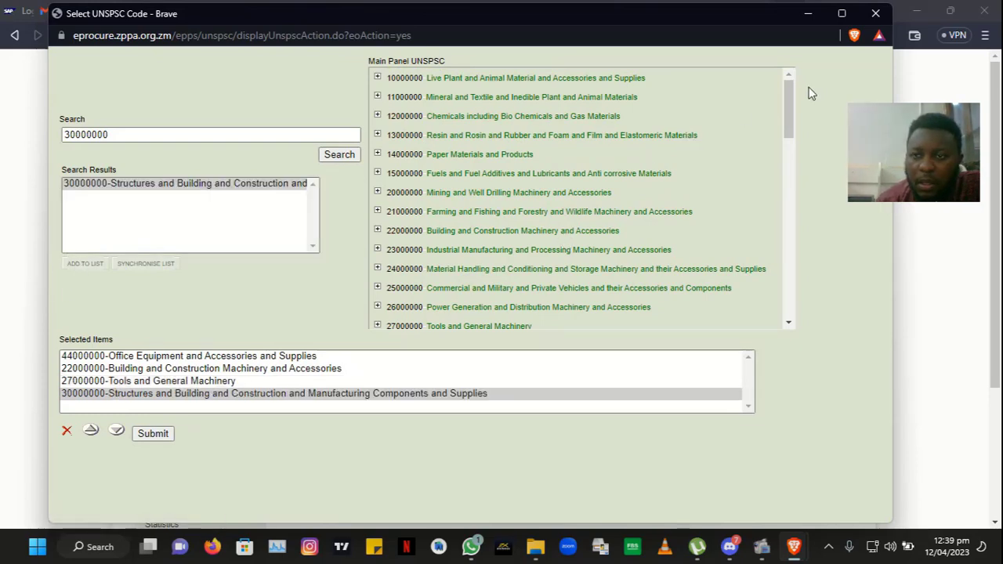
left_click_drag(790, 103, 782, 179)
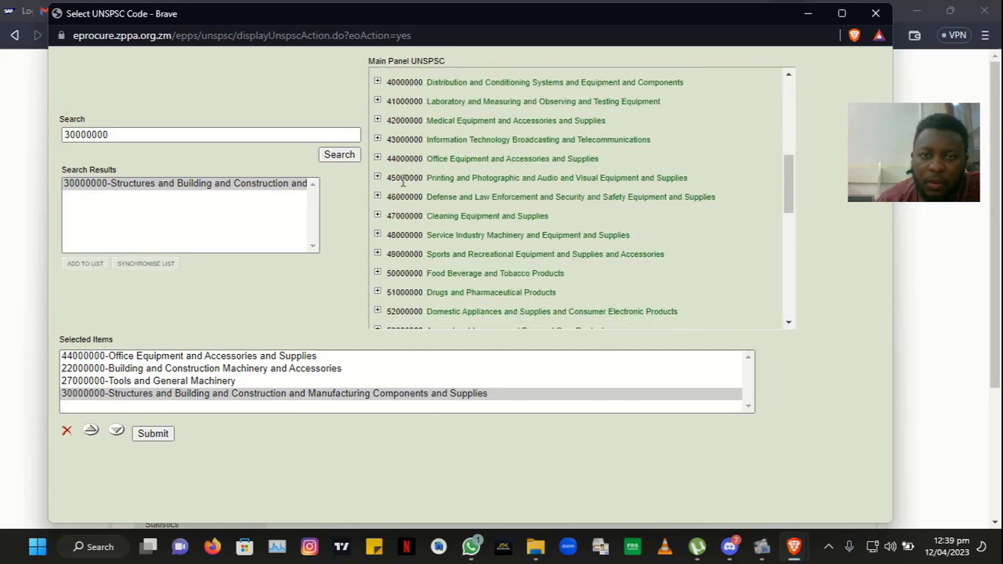
Step: Add UNSPSC category 45000000 Printing and Photographic to the chosen categories
left_click(109, 135)
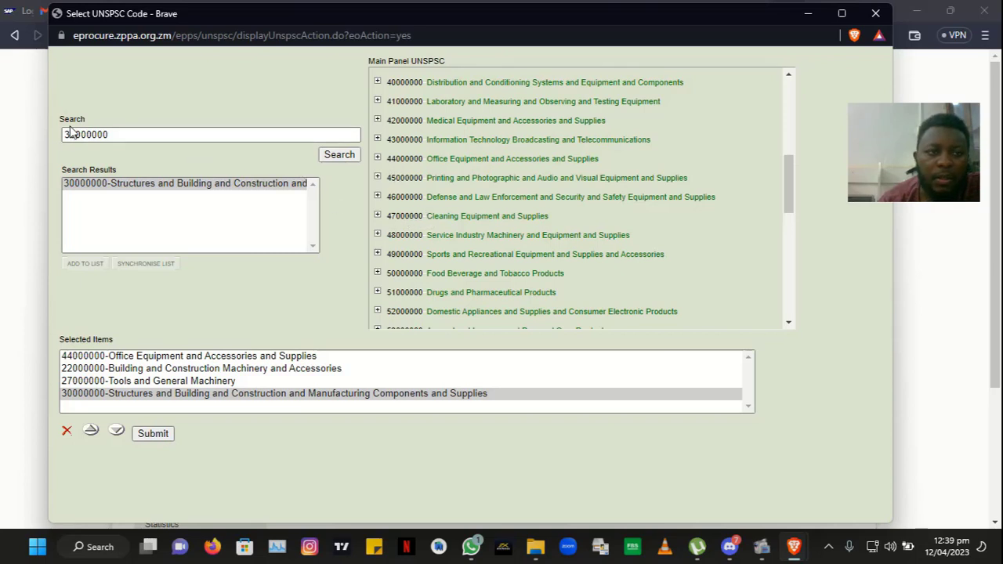
left_click_drag(75, 135, 2, 118)
type("45")
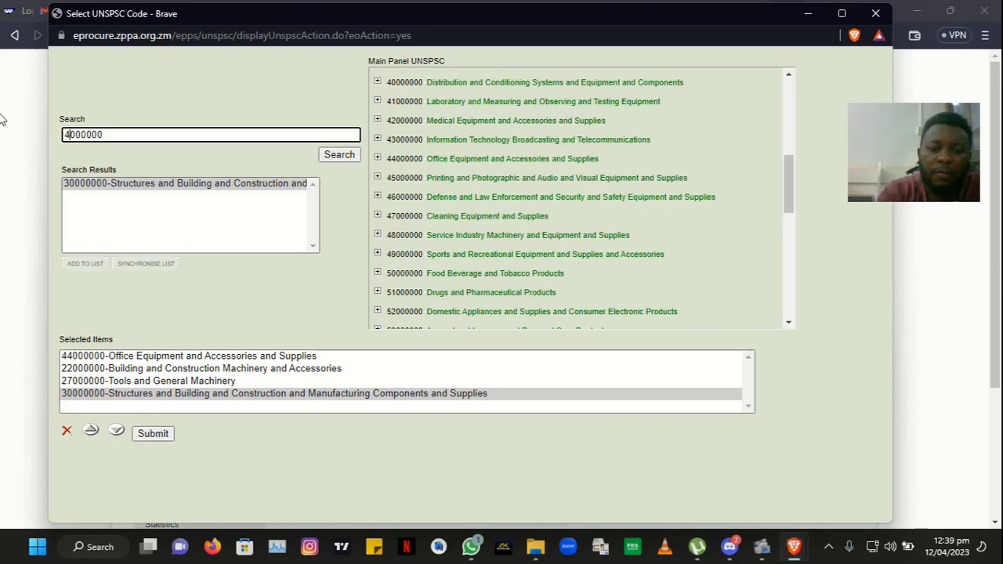
left_click(356, 155)
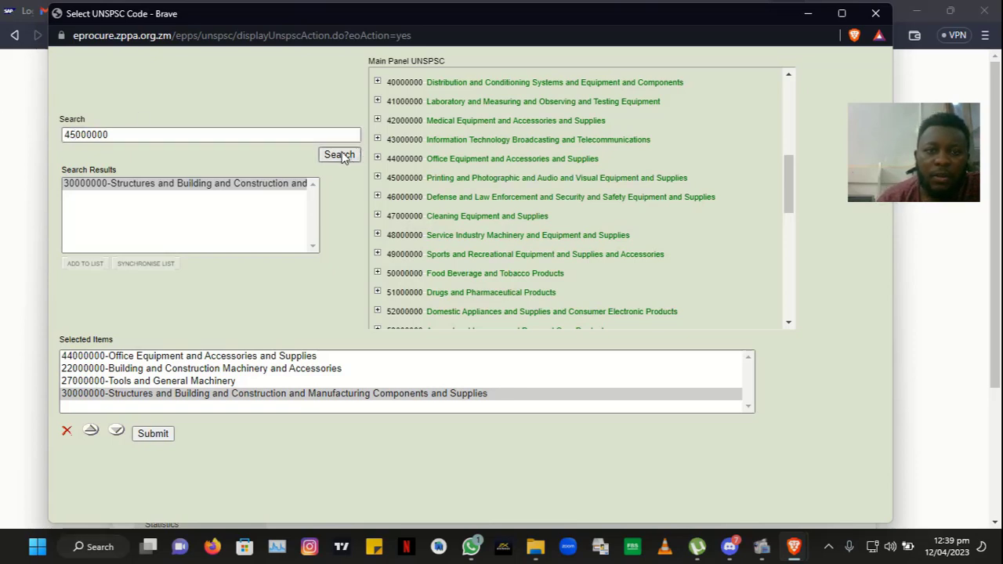
left_click(117, 187)
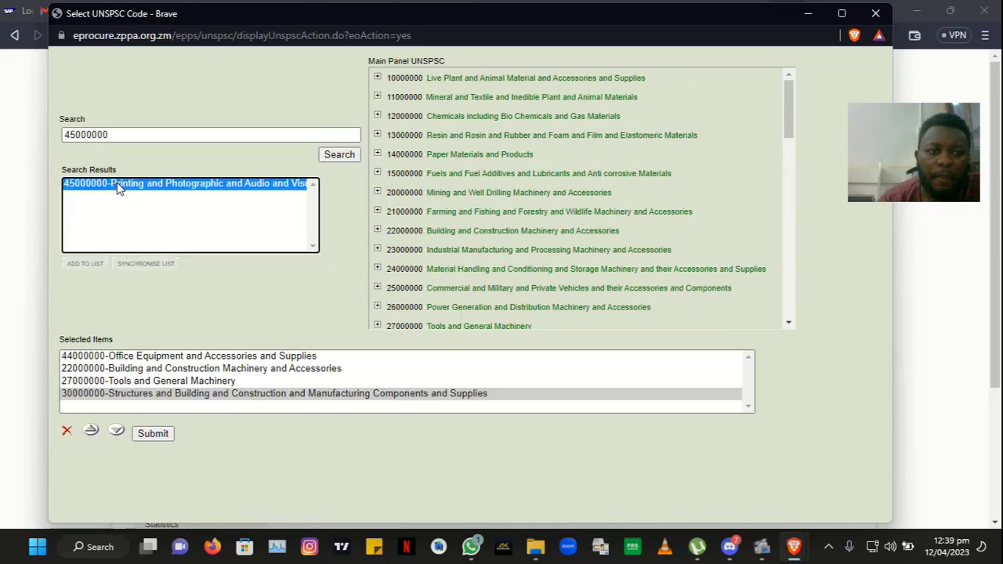
left_click(84, 266)
Step: Add UNSPSC category 47000000 Cleaning Equipment and Supplies to the chosen categories
left_click(78, 135)
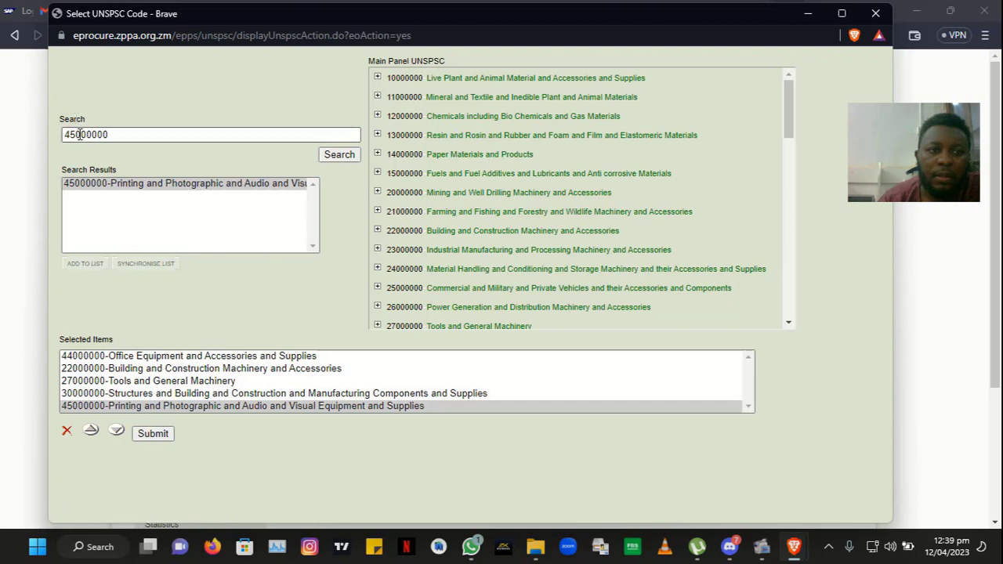
left_click_drag(78, 134, 3, 89)
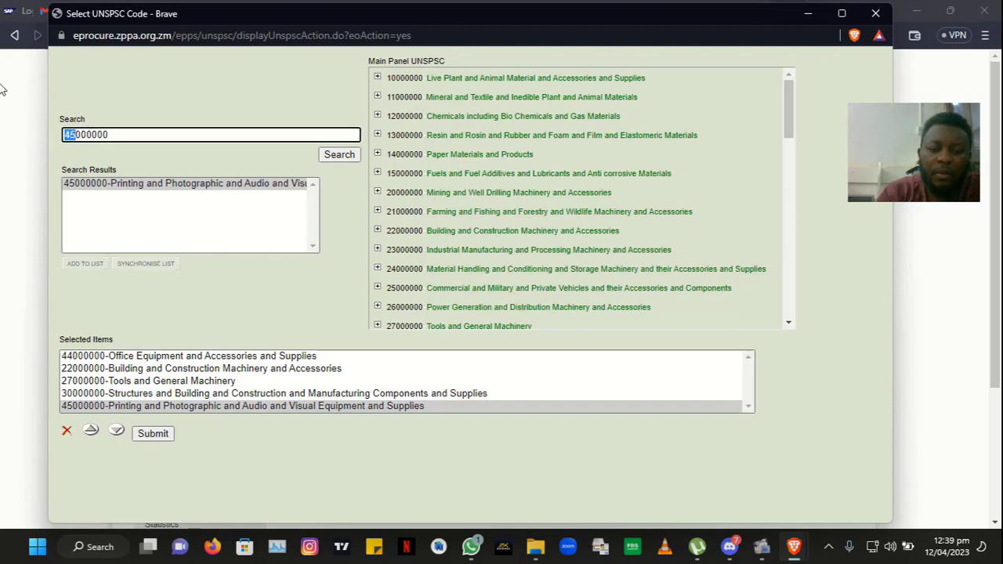
type("47")
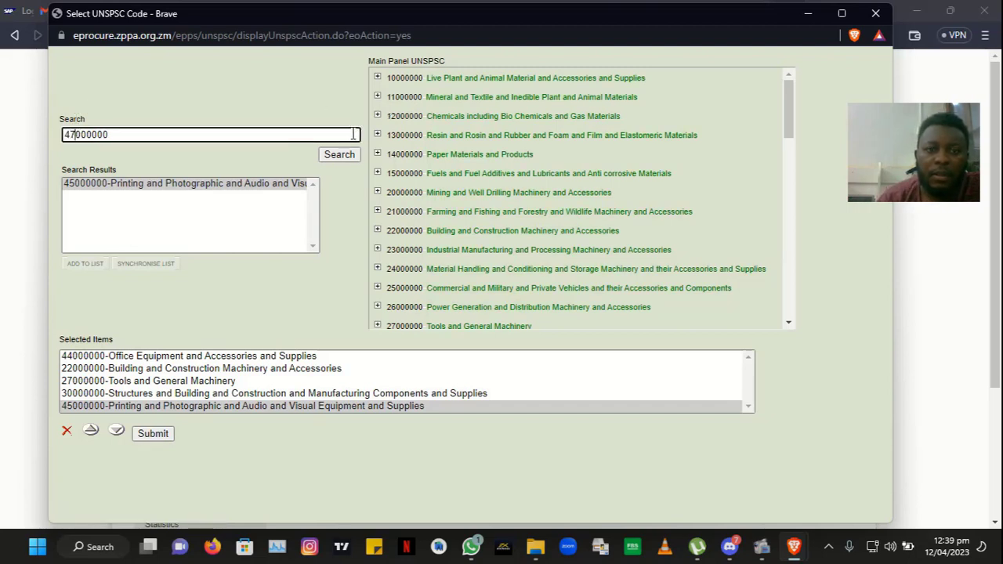
left_click(336, 152)
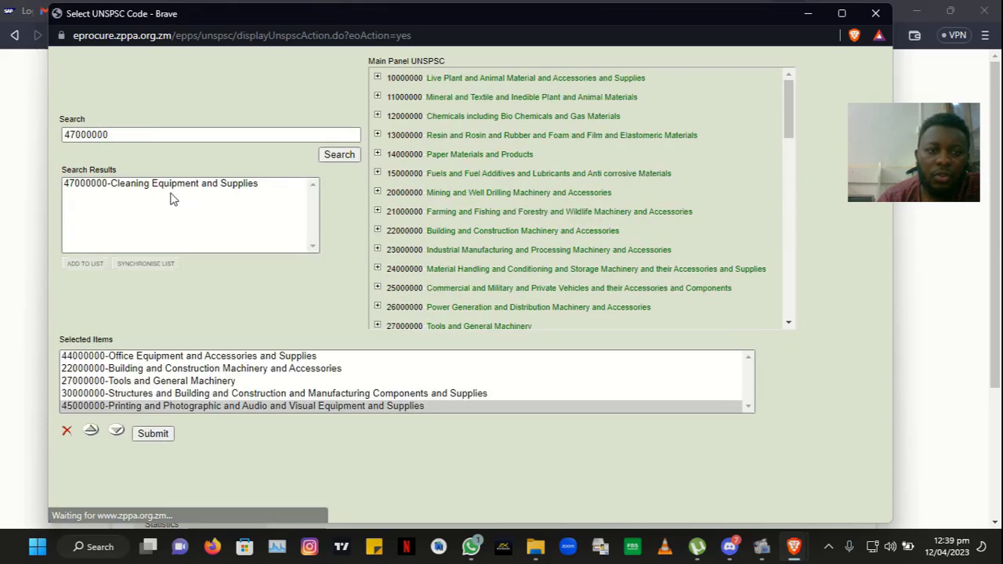
left_click(165, 193)
left_click(90, 268)
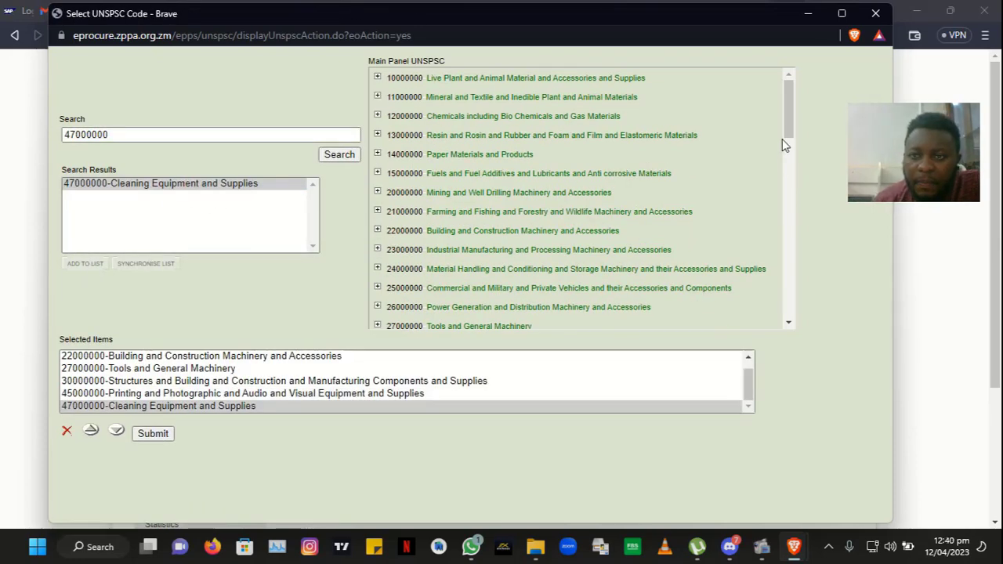
left_click_drag(788, 127, 781, 189)
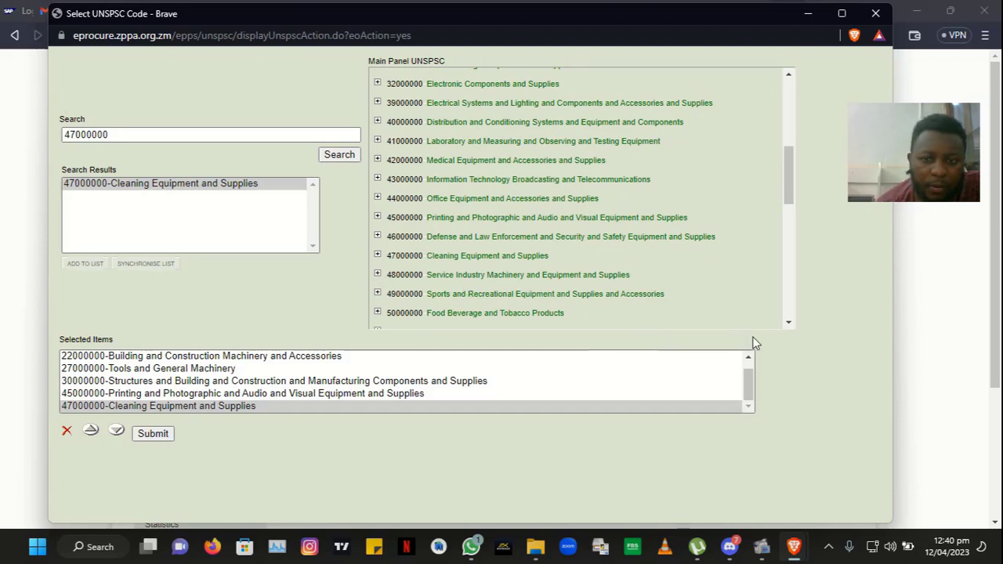
left_click_drag(749, 389, 747, 368)
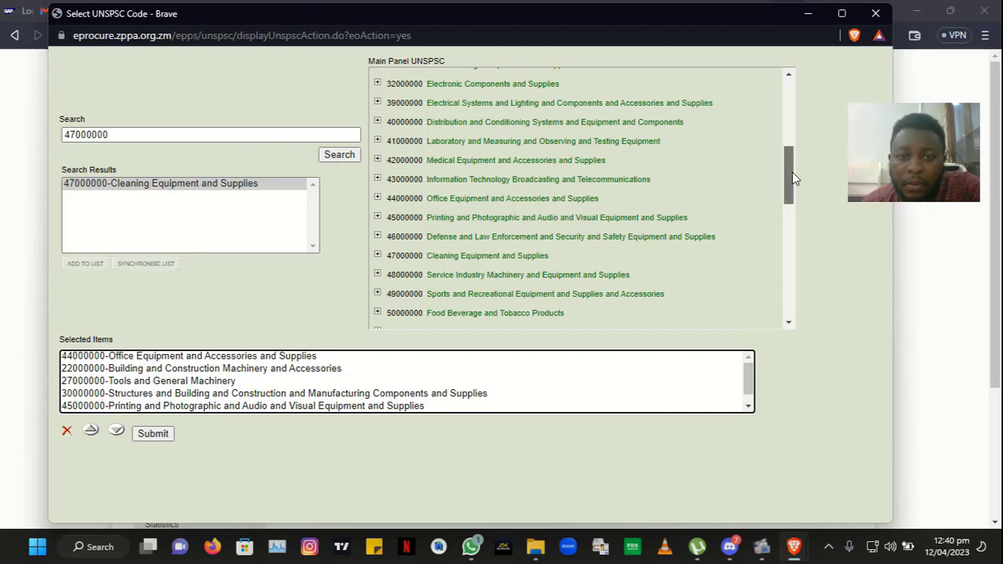
left_click_drag(791, 173, 789, 198)
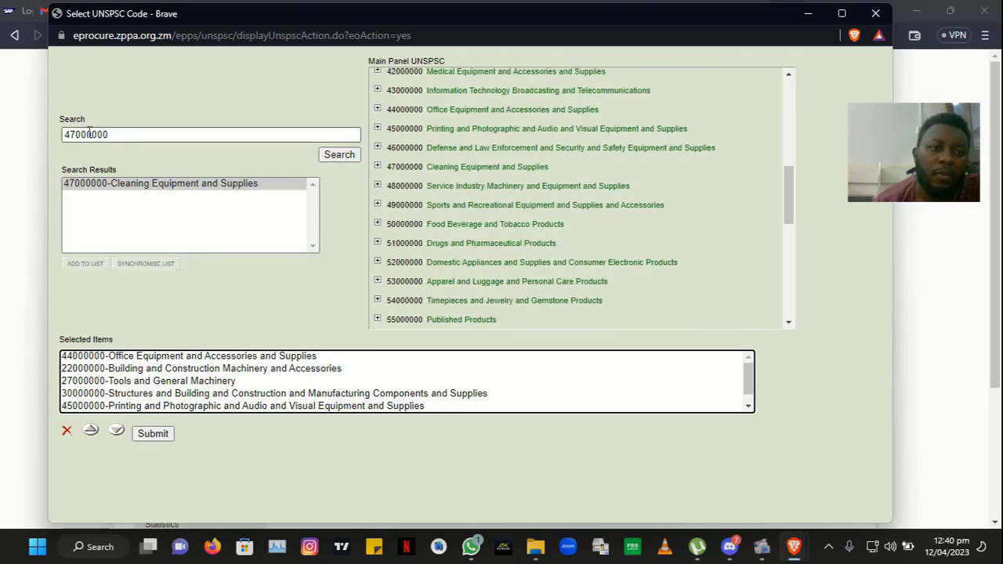
Step: Add UNSPSC 50000000 Food Beverage and Tobacco Products, bringing the list to seven
left_click_drag(75, 134, 17, 129)
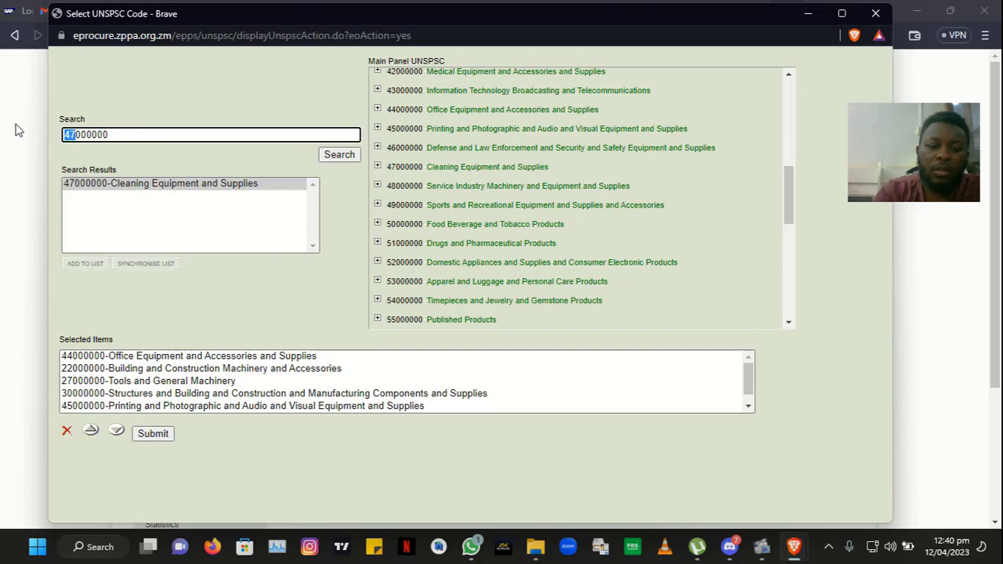
type("50")
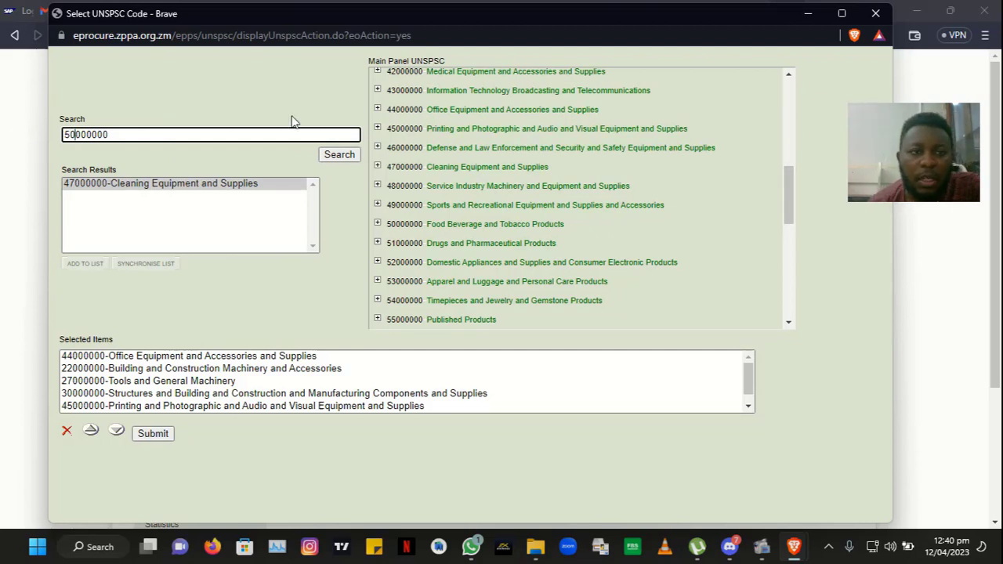
left_click(338, 155)
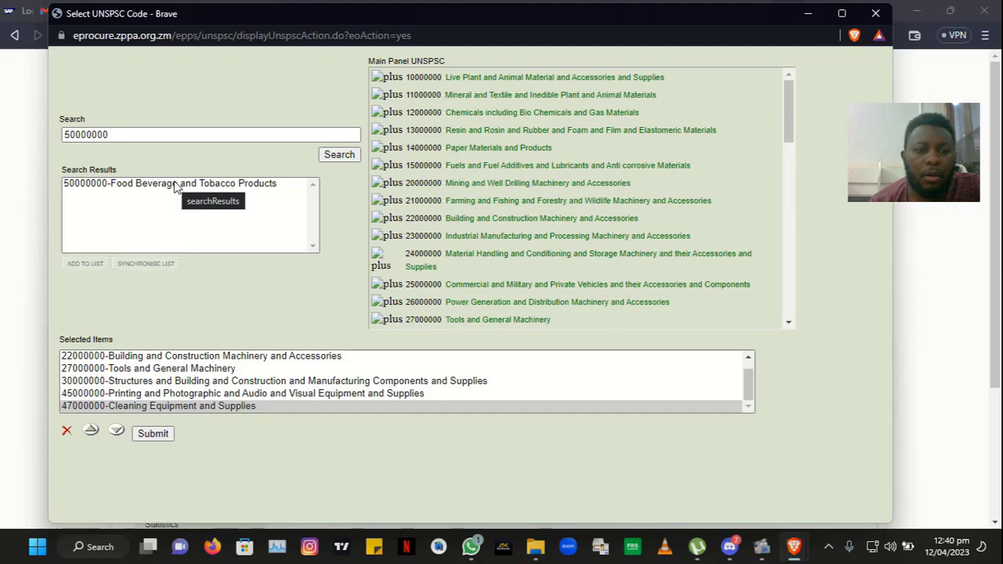
left_click(176, 185)
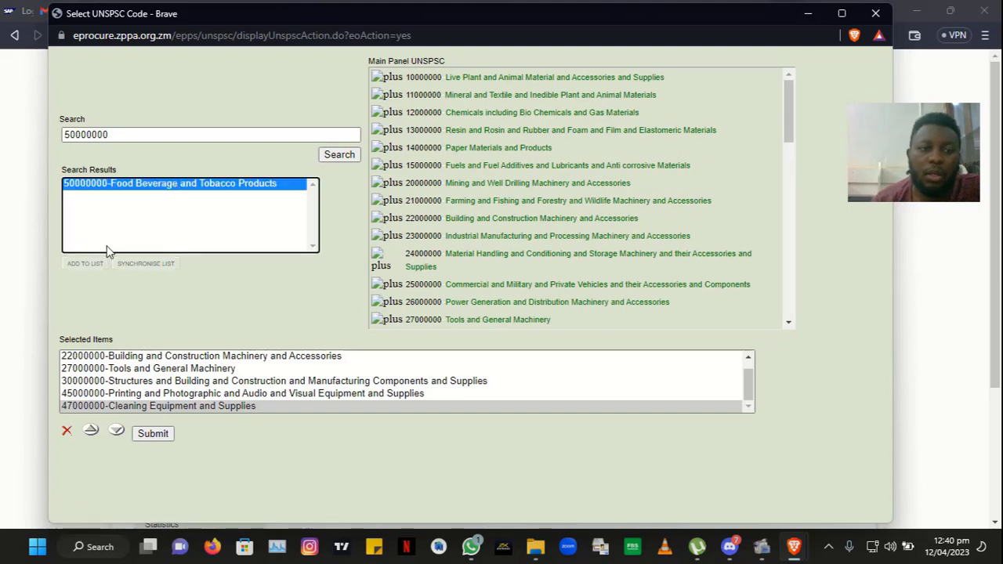
left_click(86, 267)
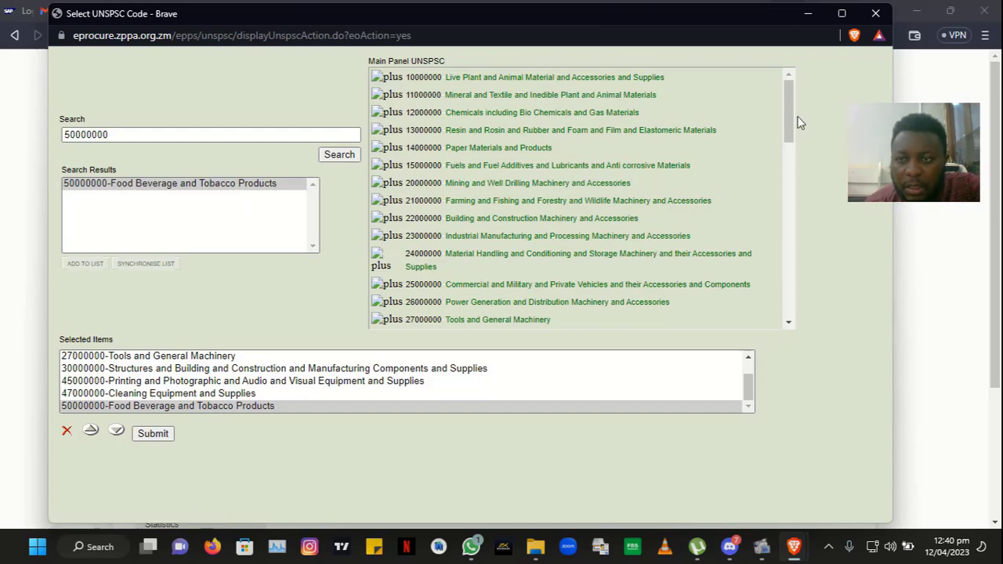
left_click_drag(790, 116, 763, 273)
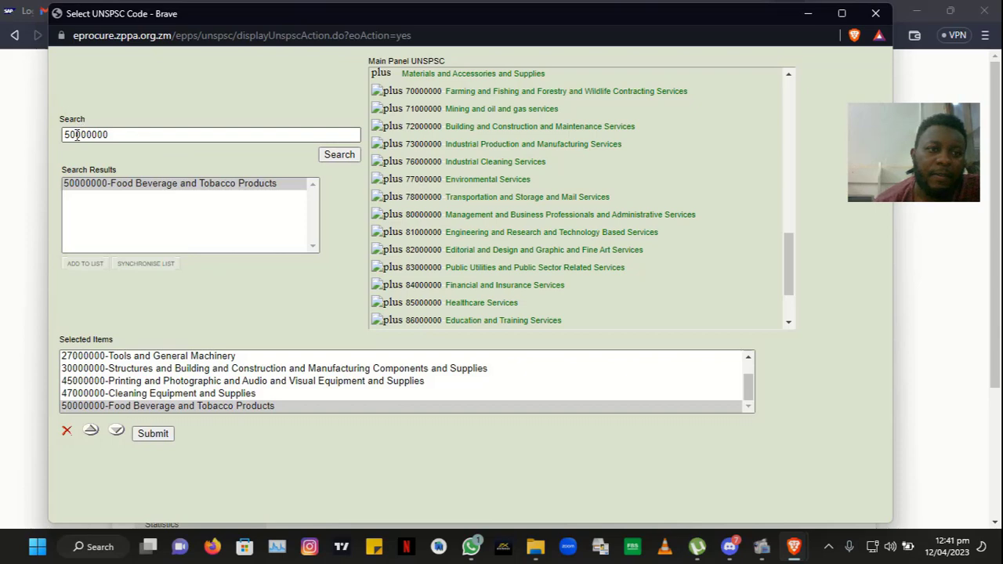
Step: Search code 76000000 and add Industrial Cleaning Services to the Selected Items list
left_click_drag(76, 135, 1, 130)
type("76")
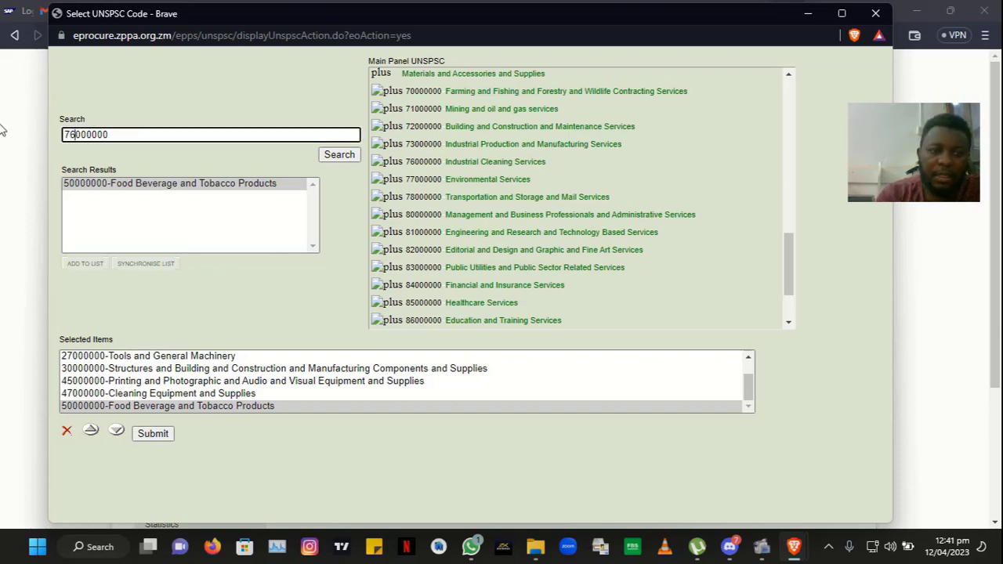
left_click(329, 155)
left_click(186, 185)
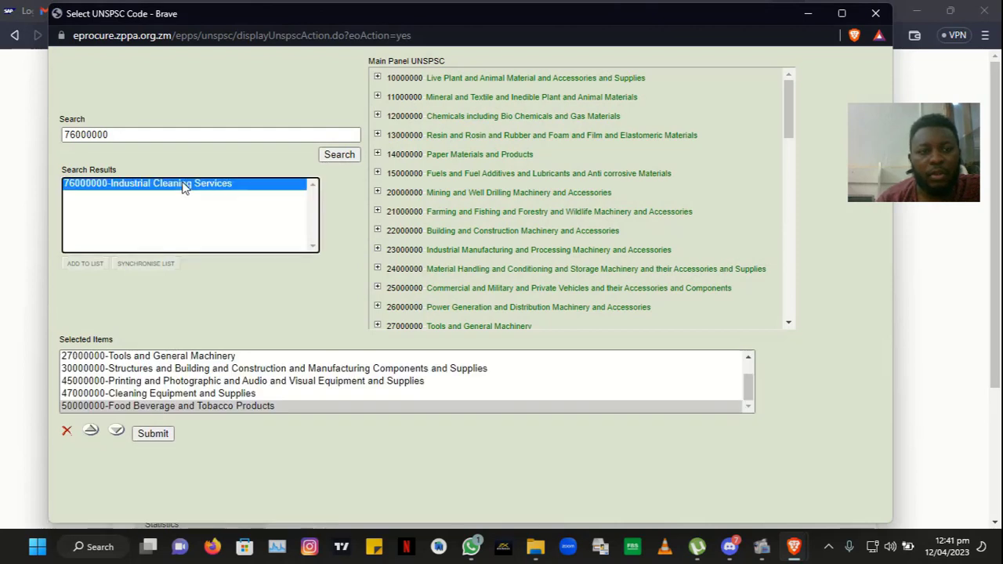
left_click(84, 265)
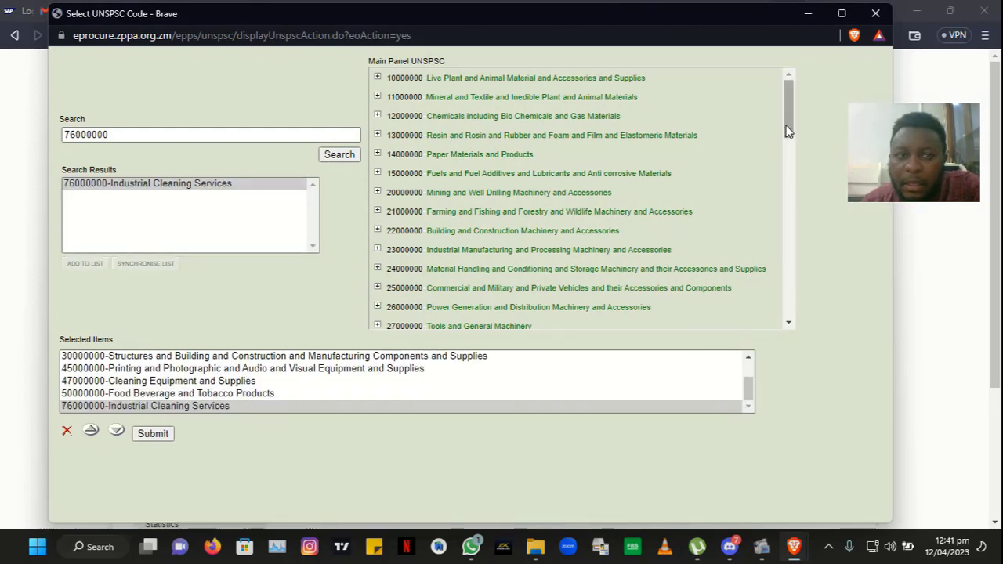
left_click_drag(787, 129, 792, 306)
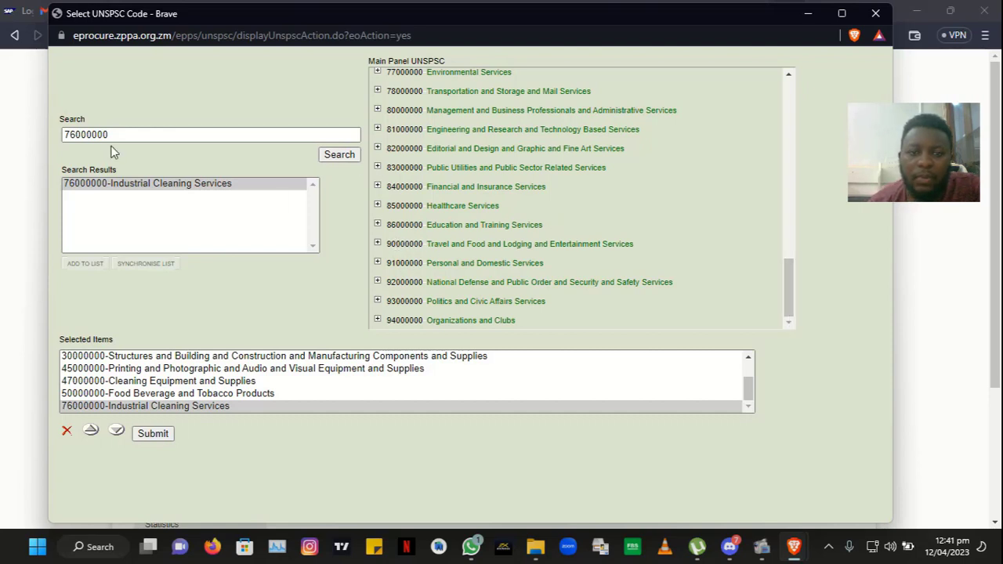
Step: Search code 90000000 and add Travel and Food and Lodging and Entertainment Services to the list
left_click_drag(76, 135, 2, 126)
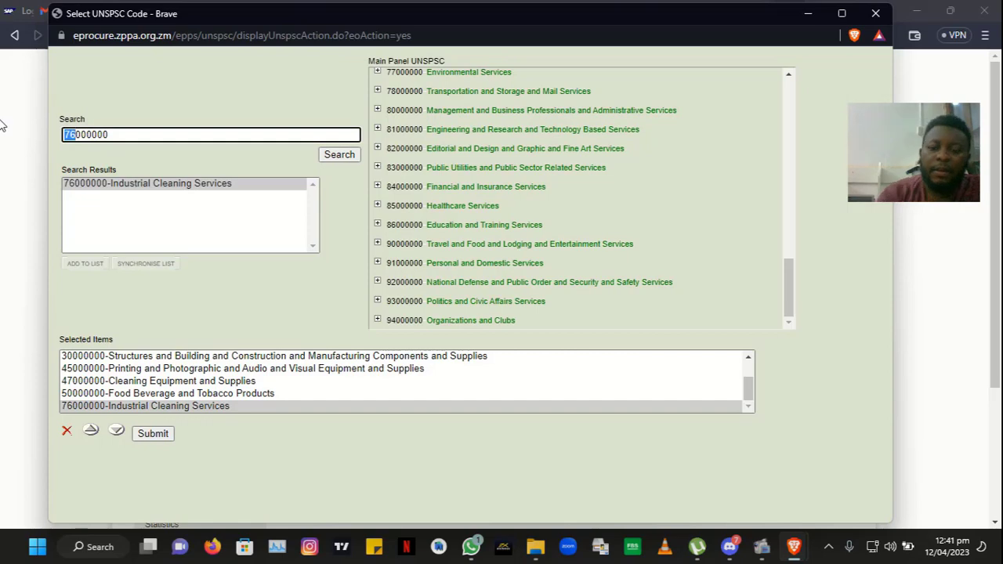
type("90")
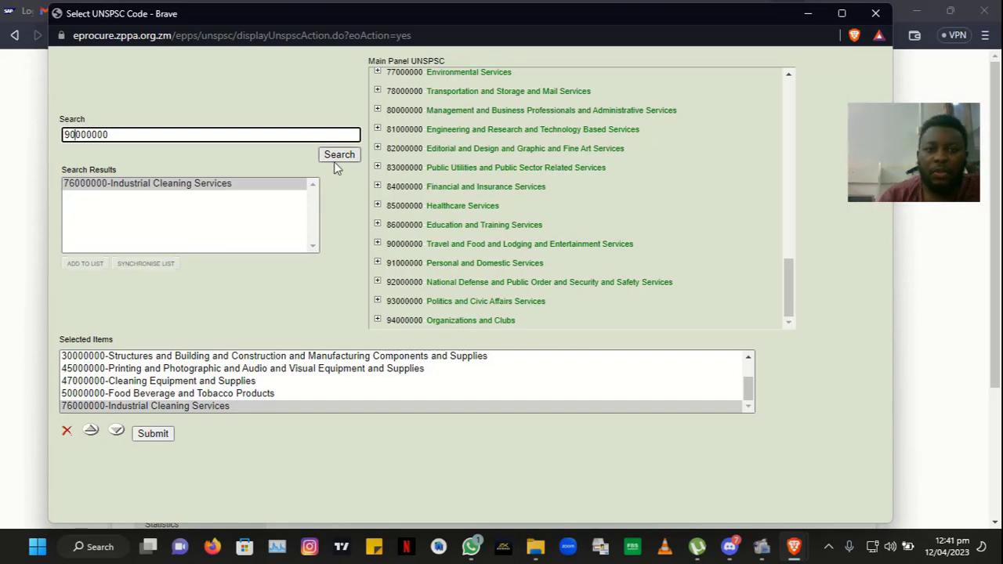
left_click(339, 155)
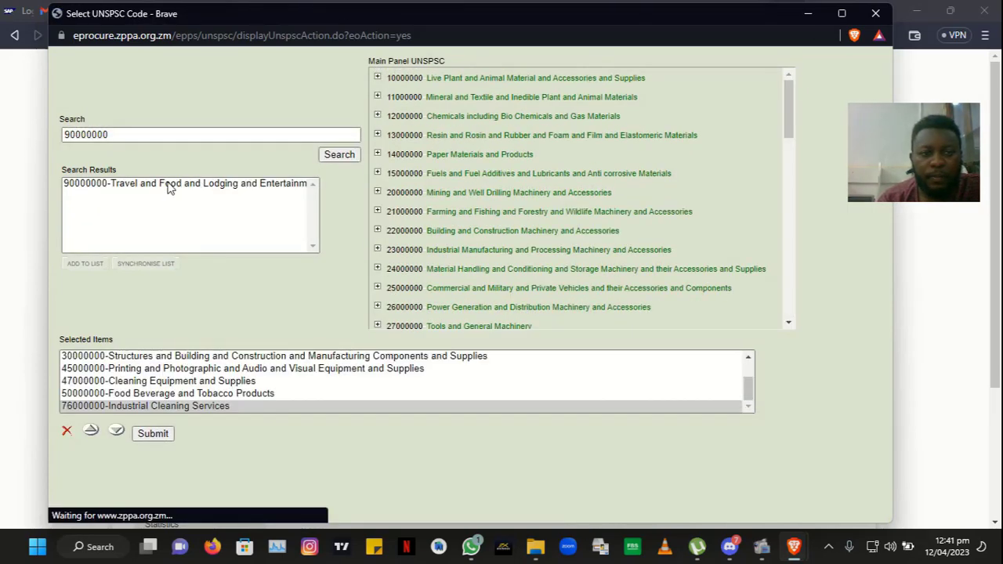
left_click(167, 185)
left_click(84, 266)
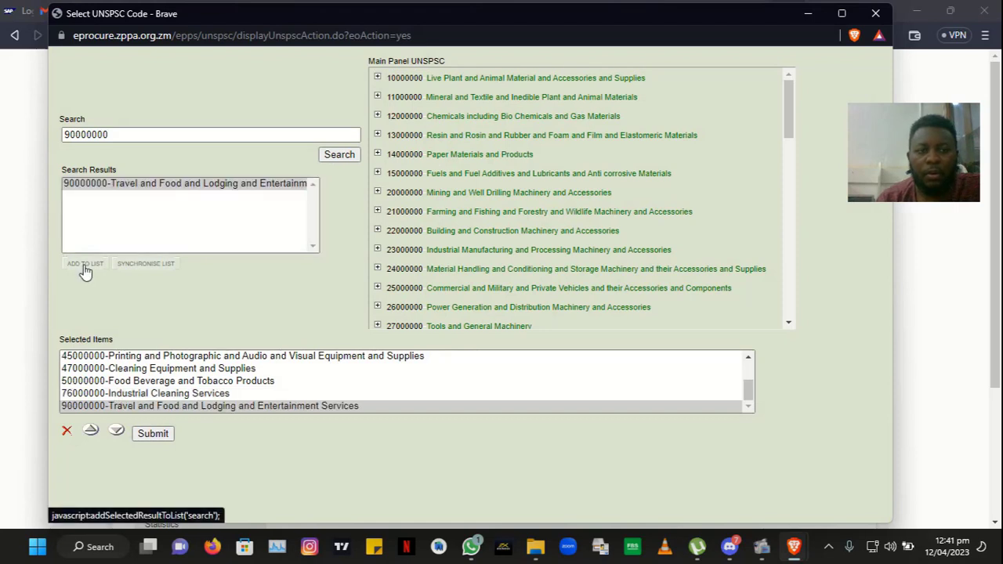
Step: Submit the selected UNSPSC codes and continue to Step 3: Create Administrator Account
left_click(152, 435)
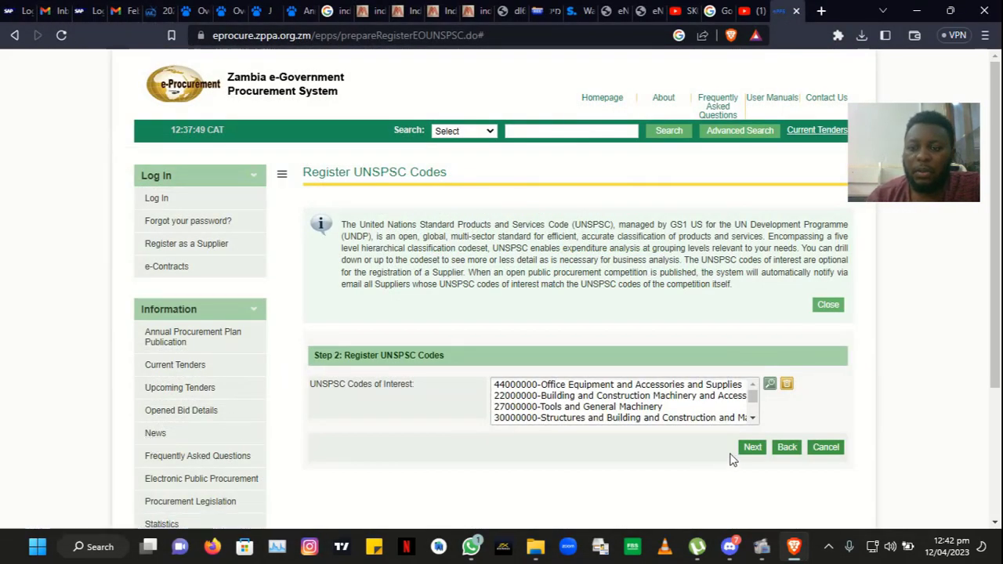
left_click(749, 448)
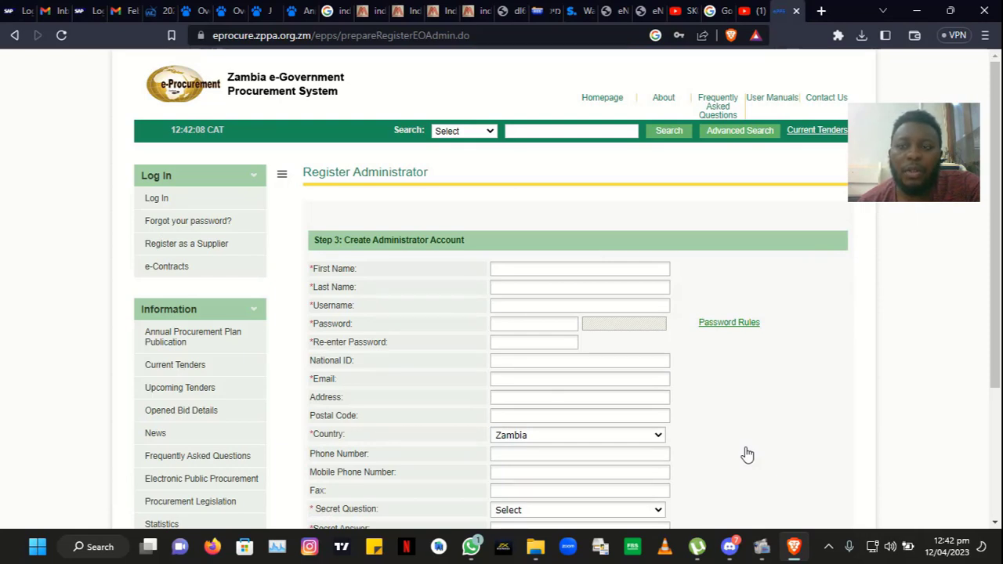
Step: Enter the administrator's first name, last name and username
left_click(576, 270)
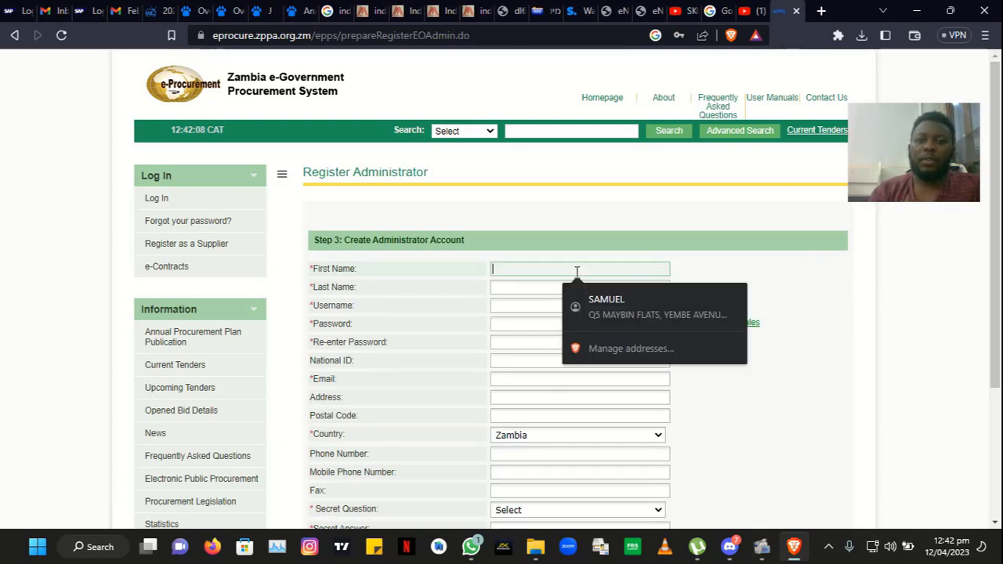
type("su")
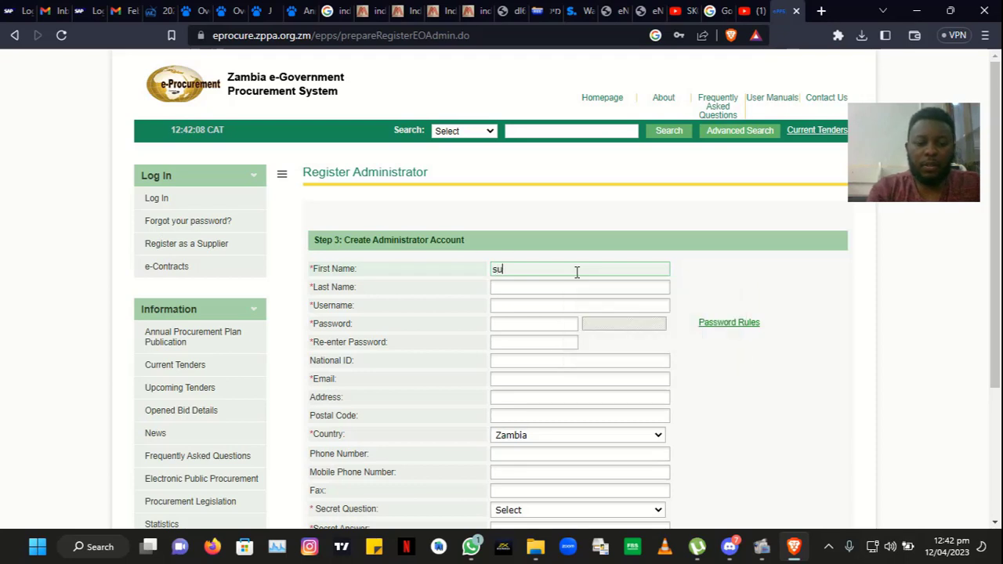
key("BackSpace")
key("BackSpace")
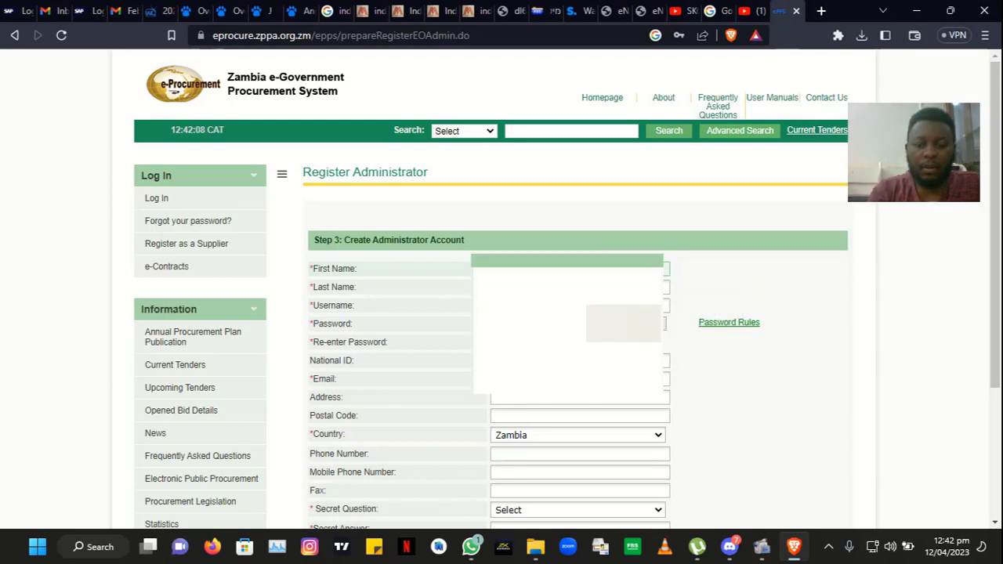
left_click(578, 288)
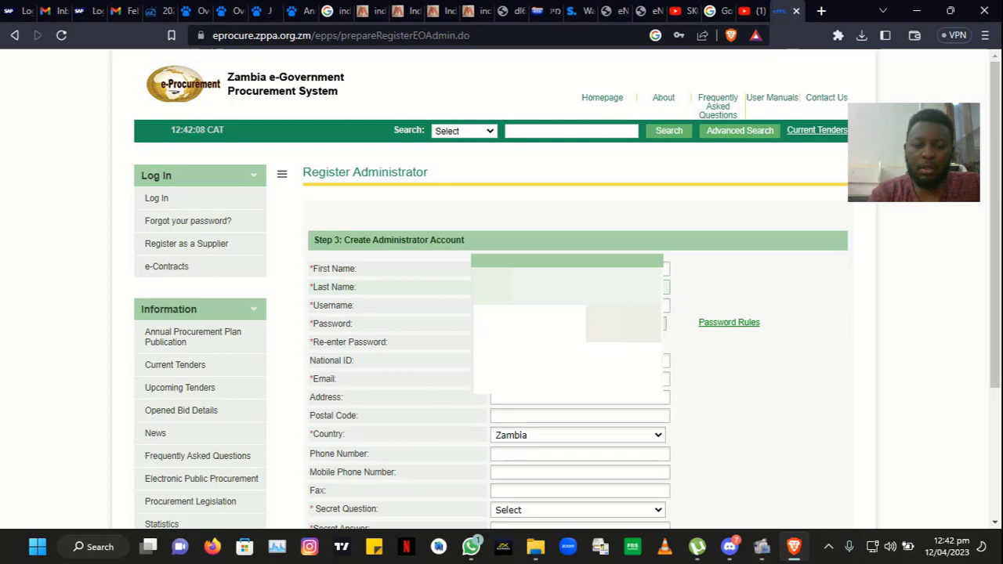
type("a")
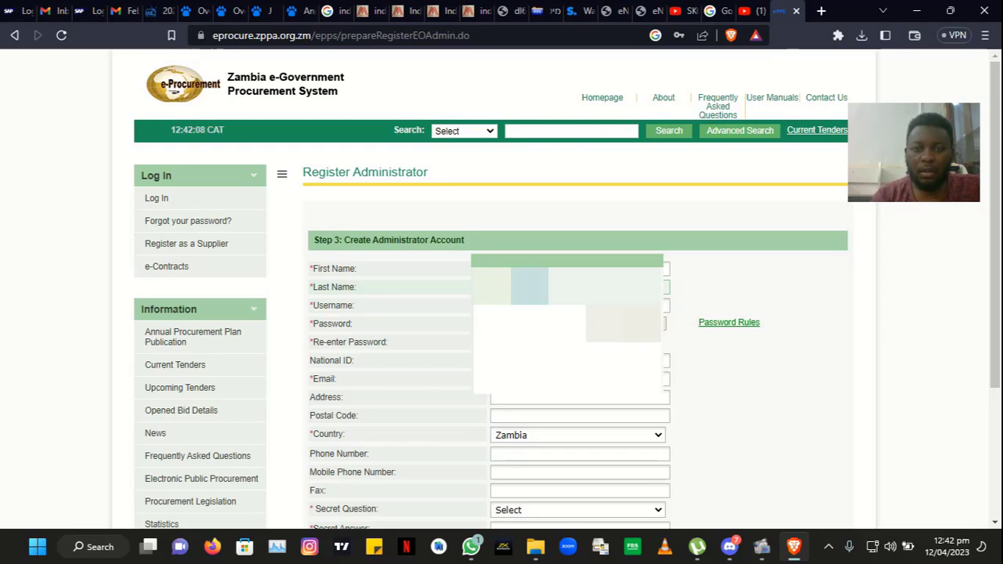
left_click(578, 305)
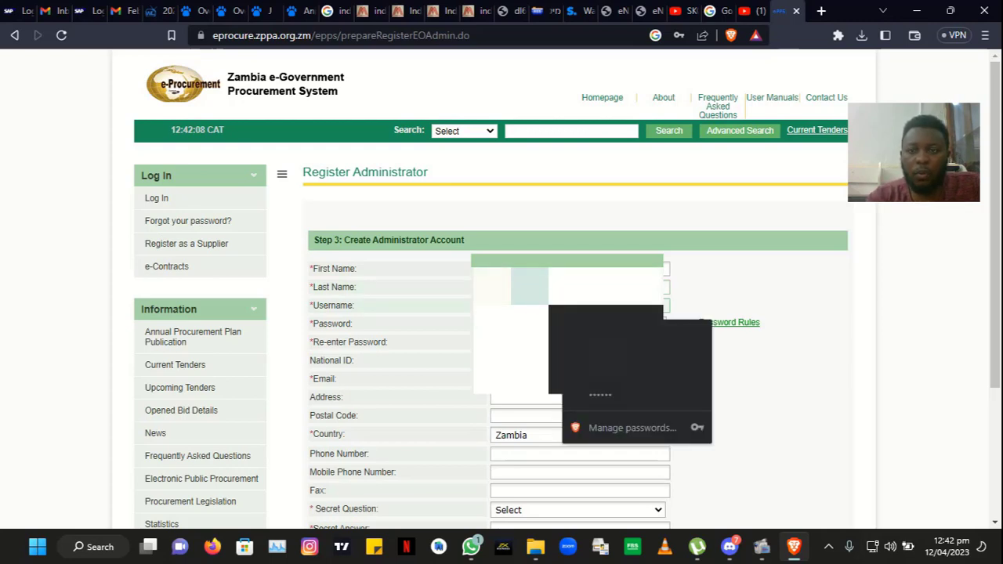
type("a")
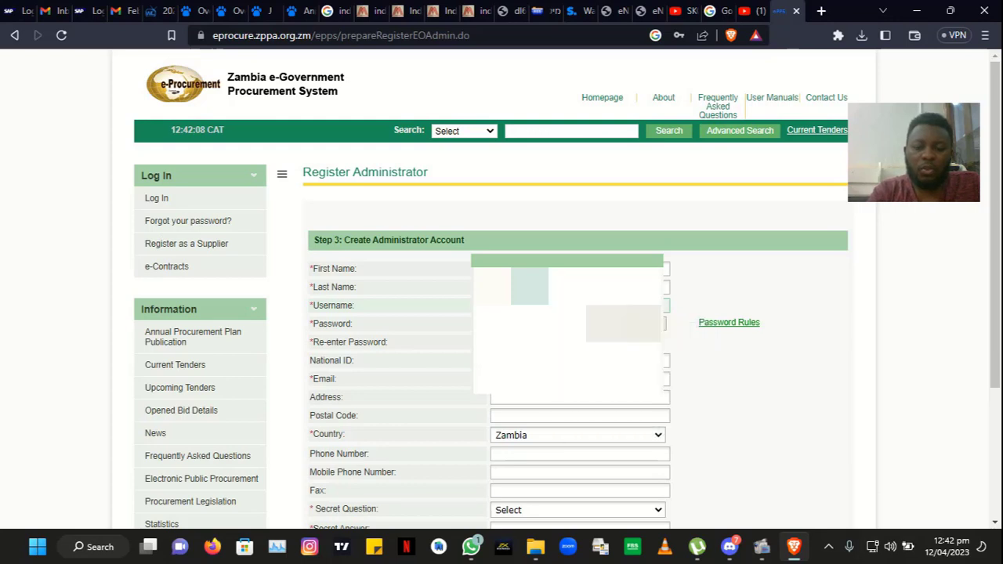
key("BackSpace")
type("a")
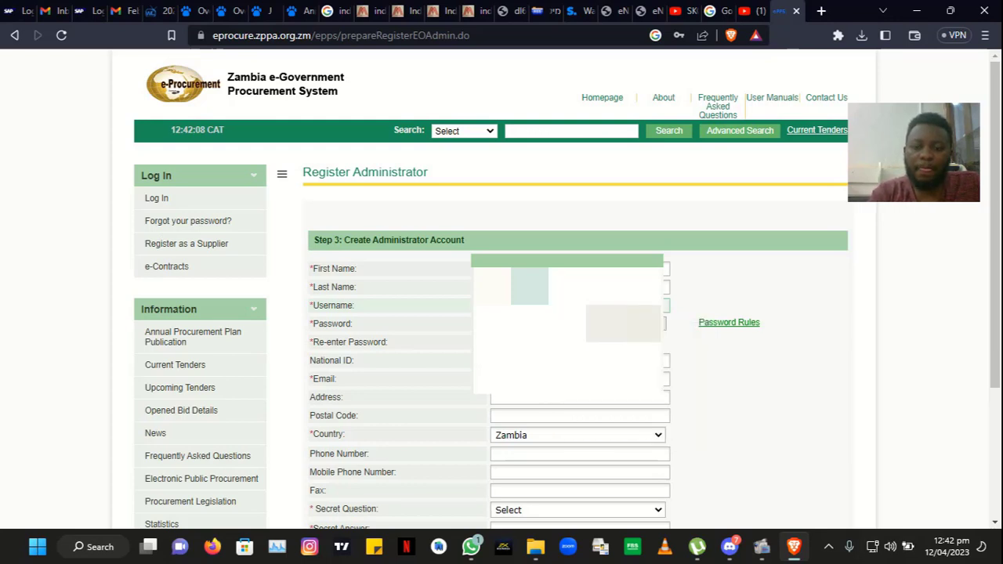
Step: Enter the account password and its confirmation, then begin the Email field
left_click(576, 323)
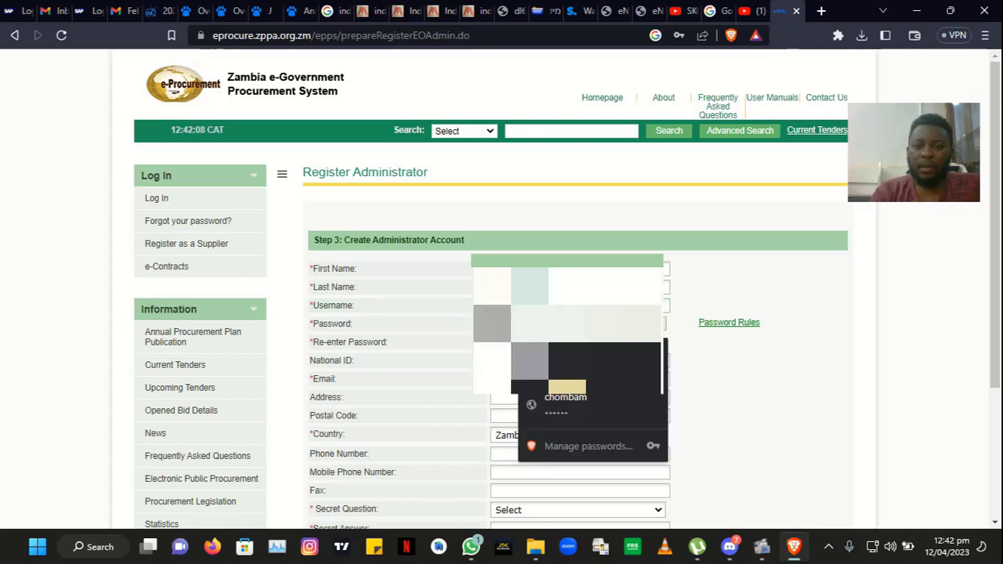
type("a")
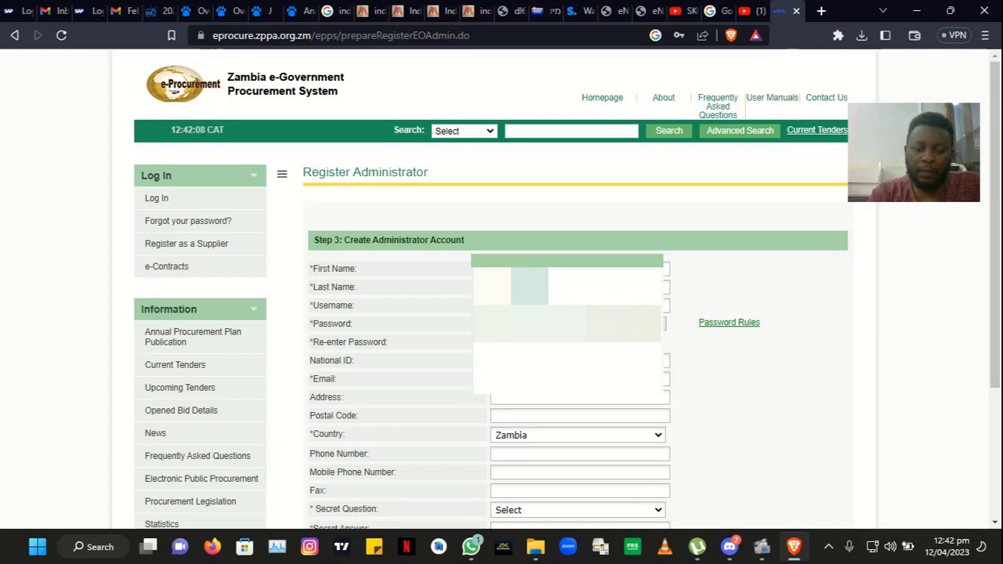
type("***")
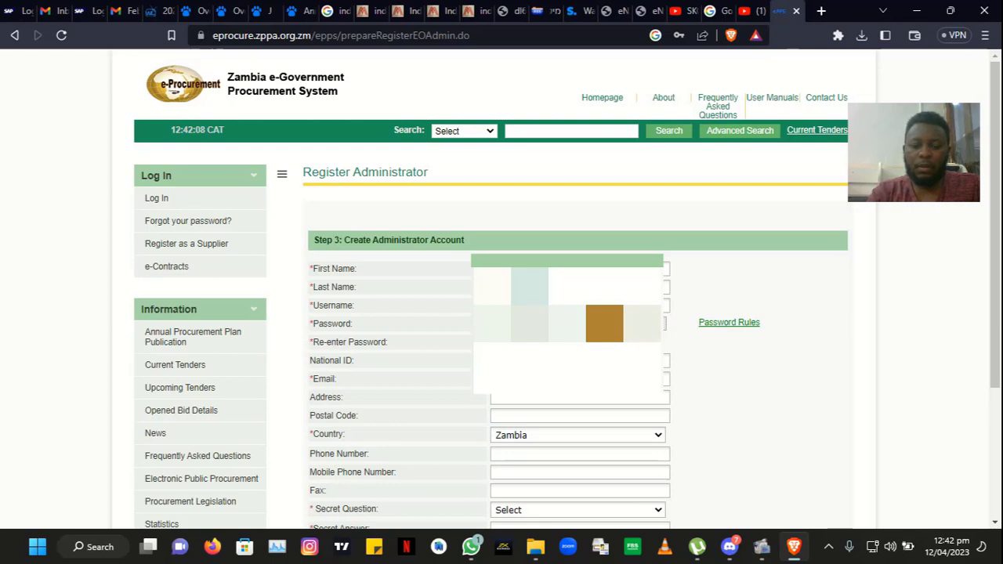
type("**")
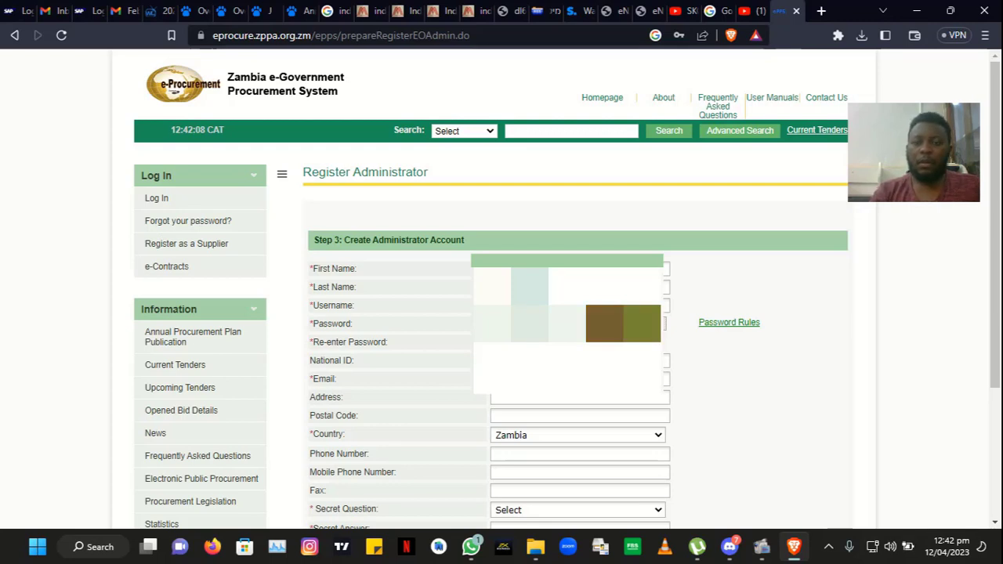
left_click(578, 343)
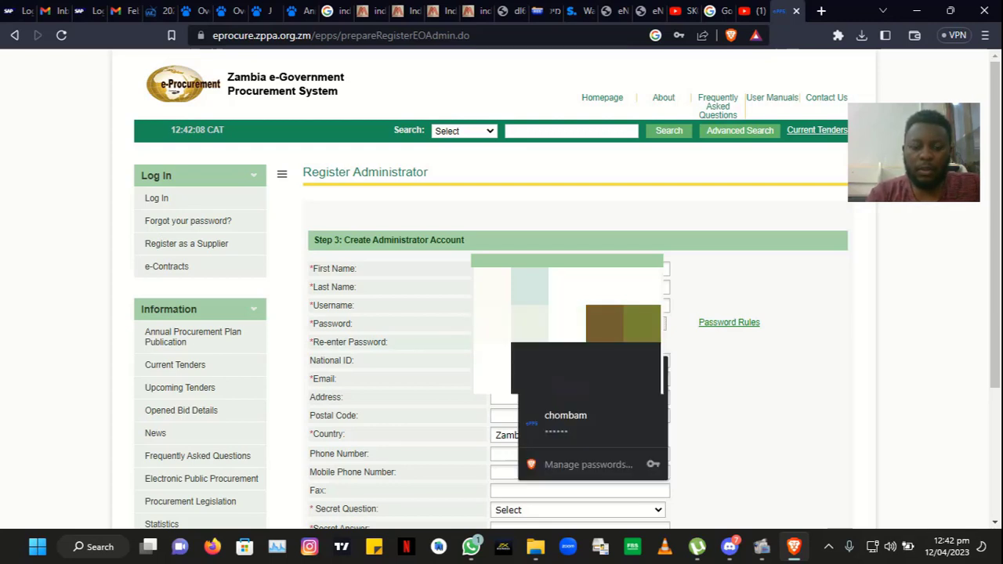
type("*")
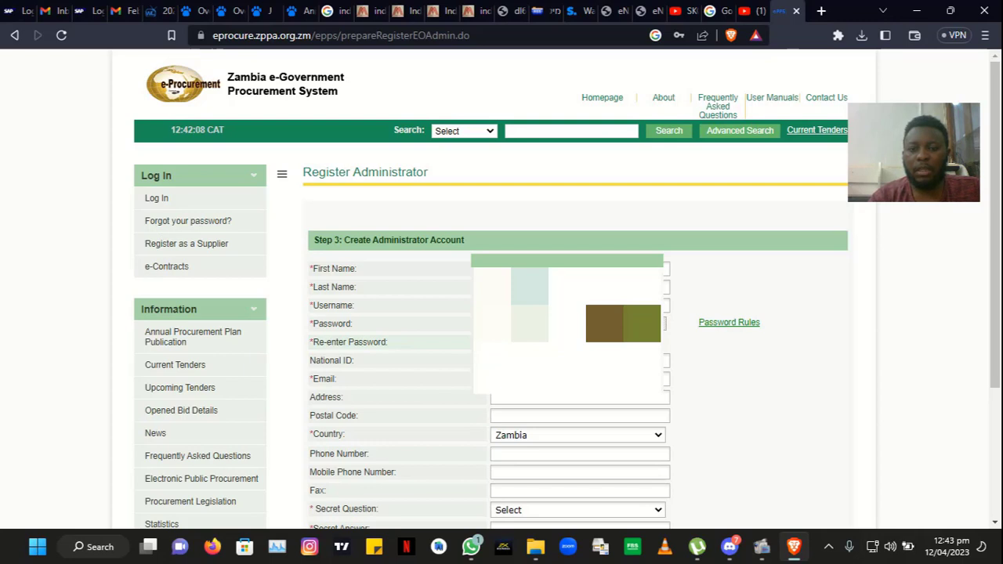
left_click(579, 379)
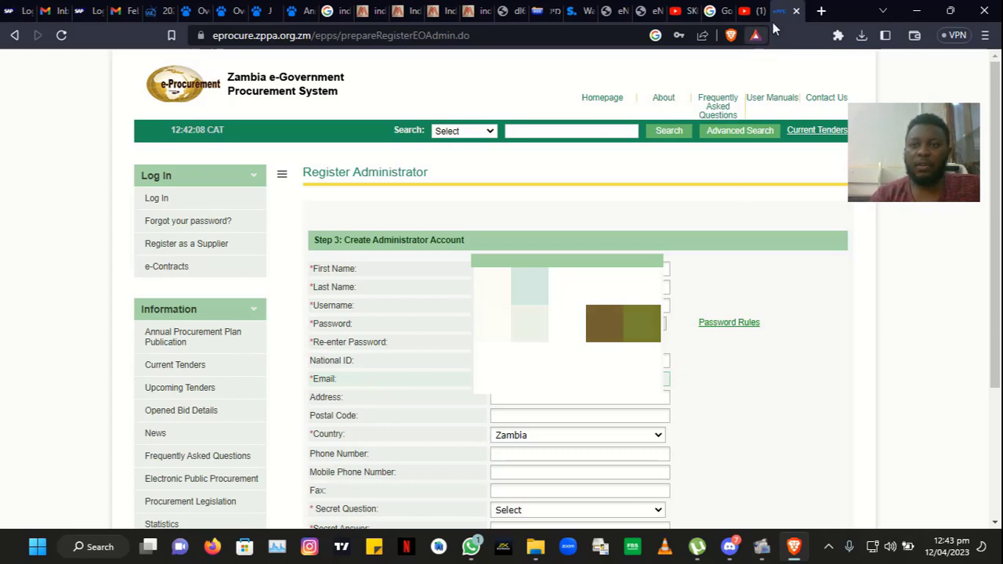
Step: Open Gmail in a new tab and switch to another Google account's inbox
left_click(820, 11)
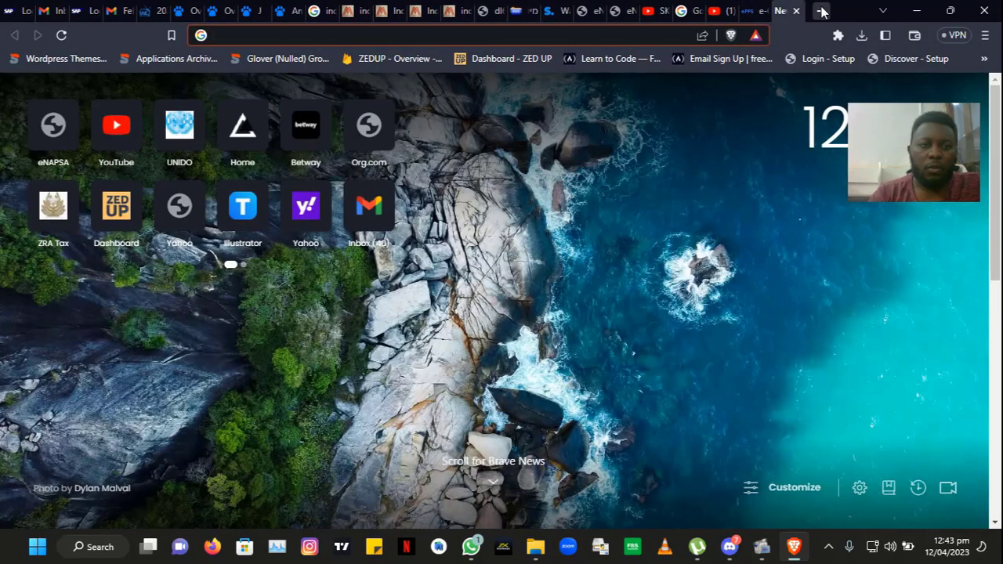
left_click(363, 203)
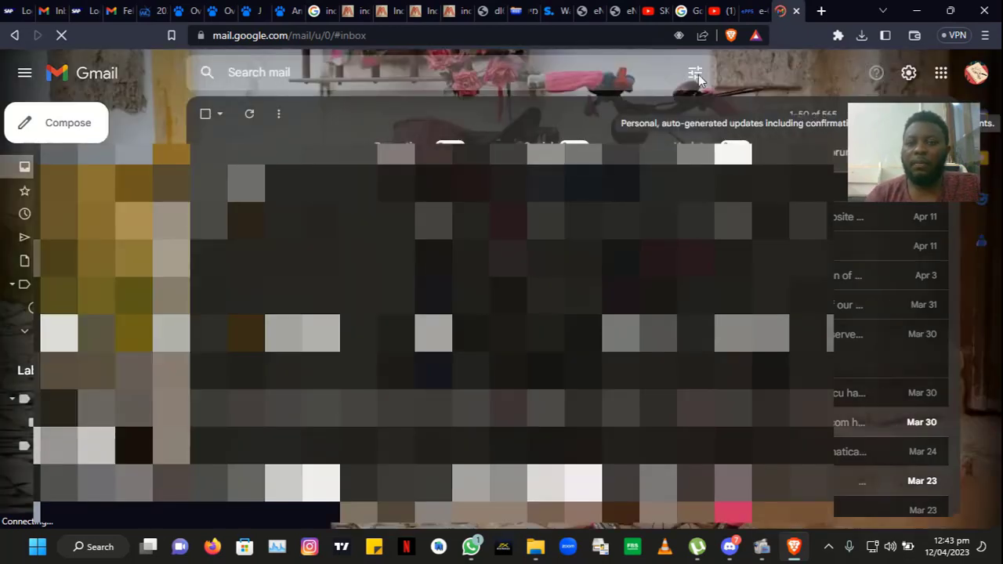
left_click(977, 74)
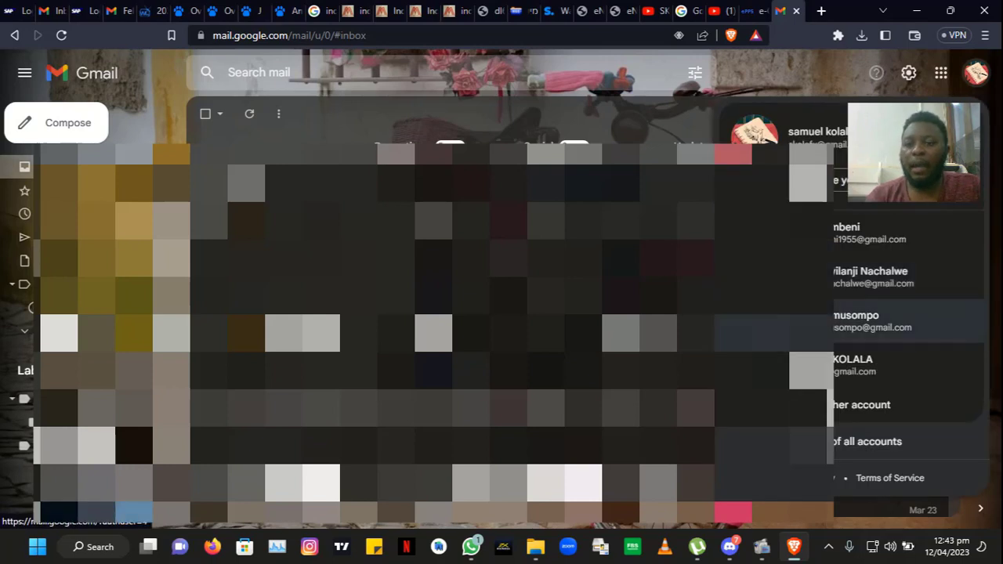
left_click(832, 283)
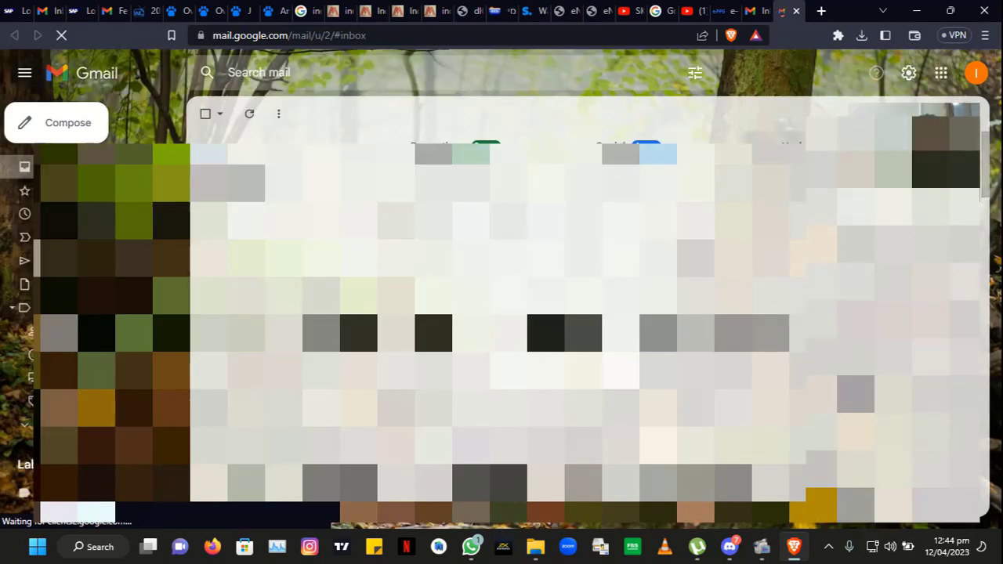
Step: Check that Google account's details, then return to the e-GP registration tab
left_click(974, 76)
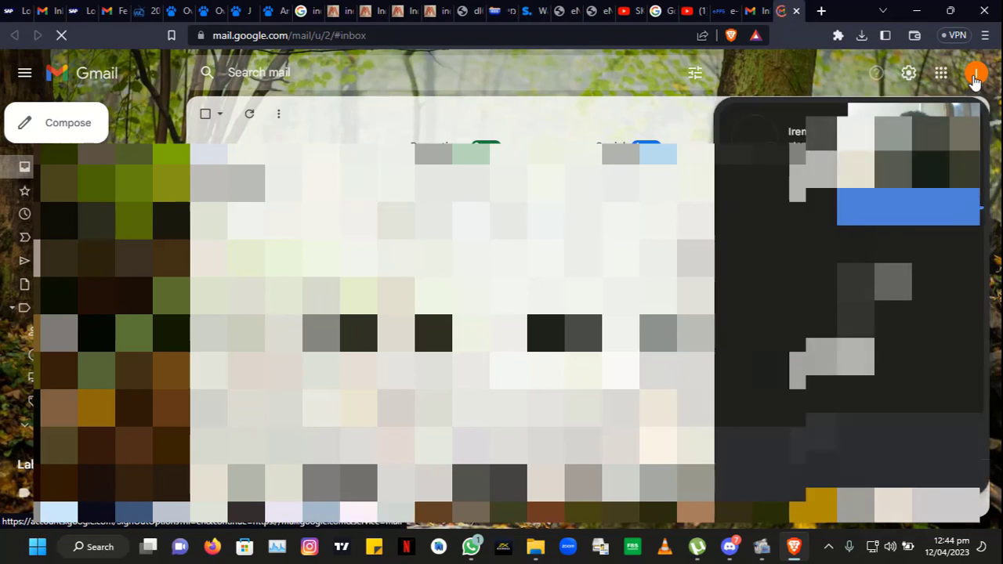
left_click_drag(952, 112, 895, 15)
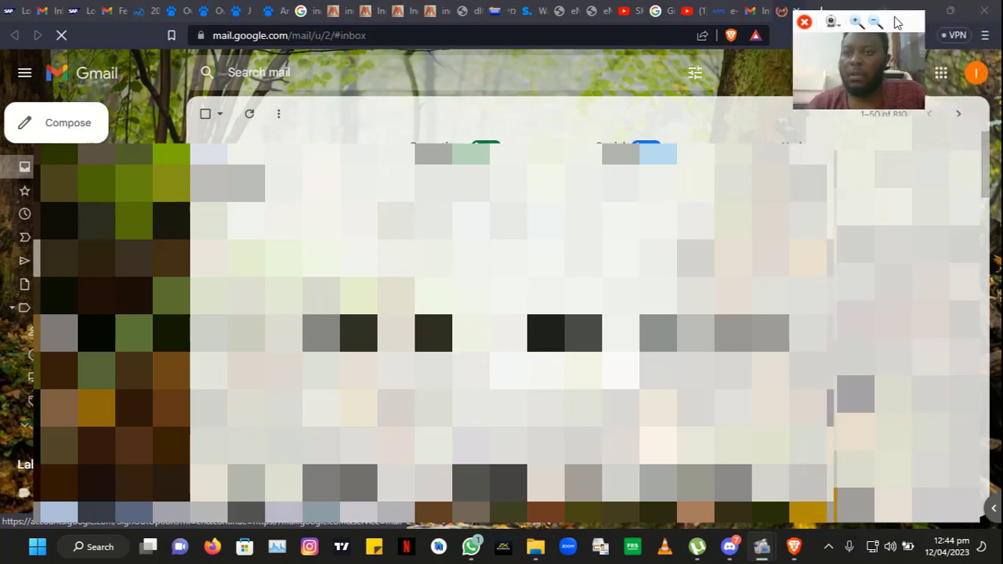
right_click(974, 79)
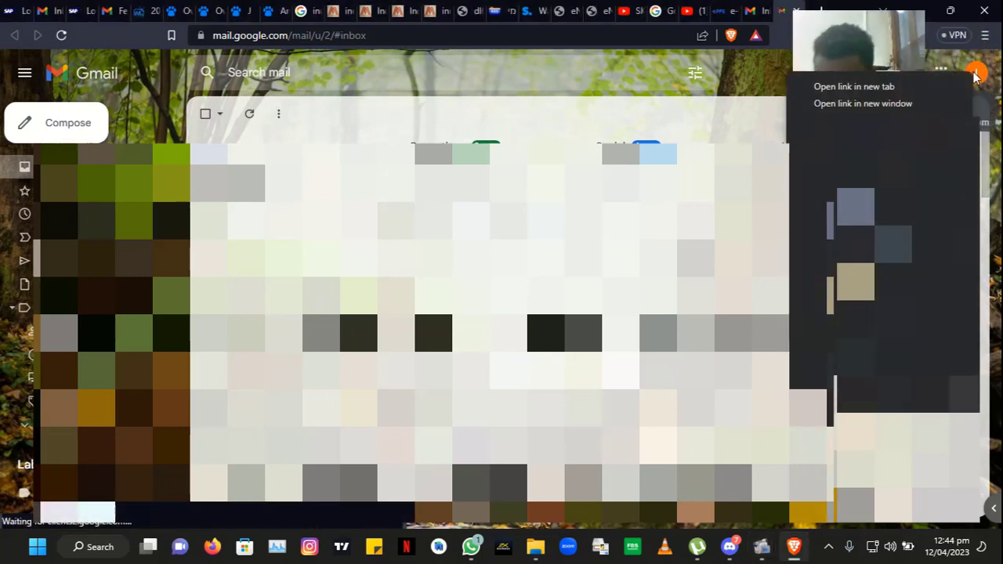
key("Escape")
left_click(974, 78)
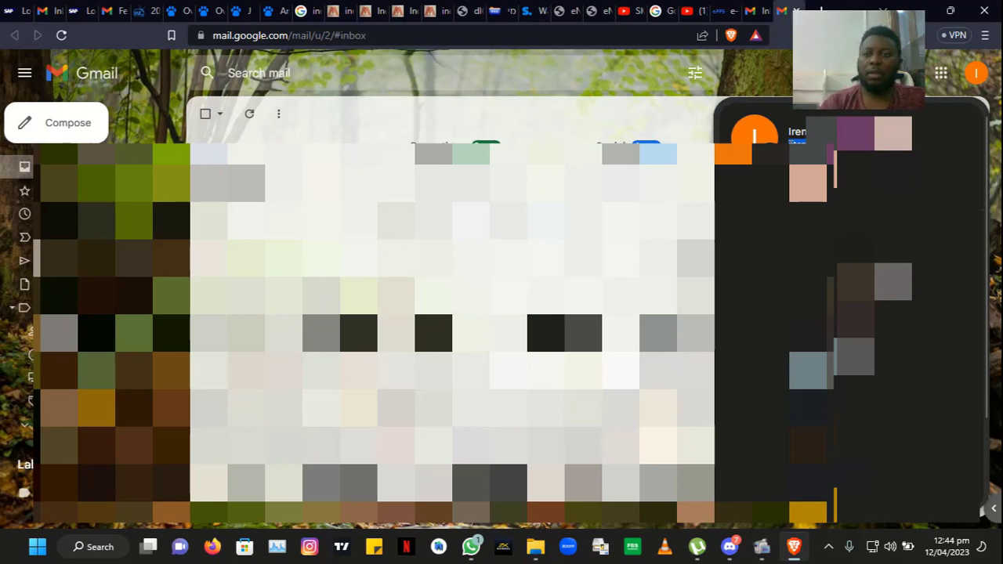
left_click(721, 10)
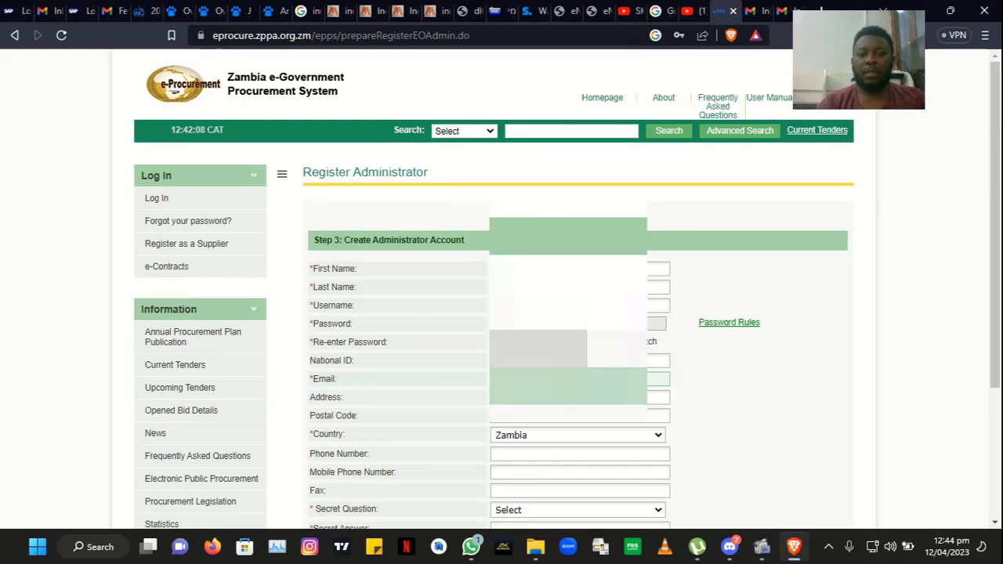
Step: Enter the postal address and the administrator's phone number, correcting its last digit
left_click(578, 397)
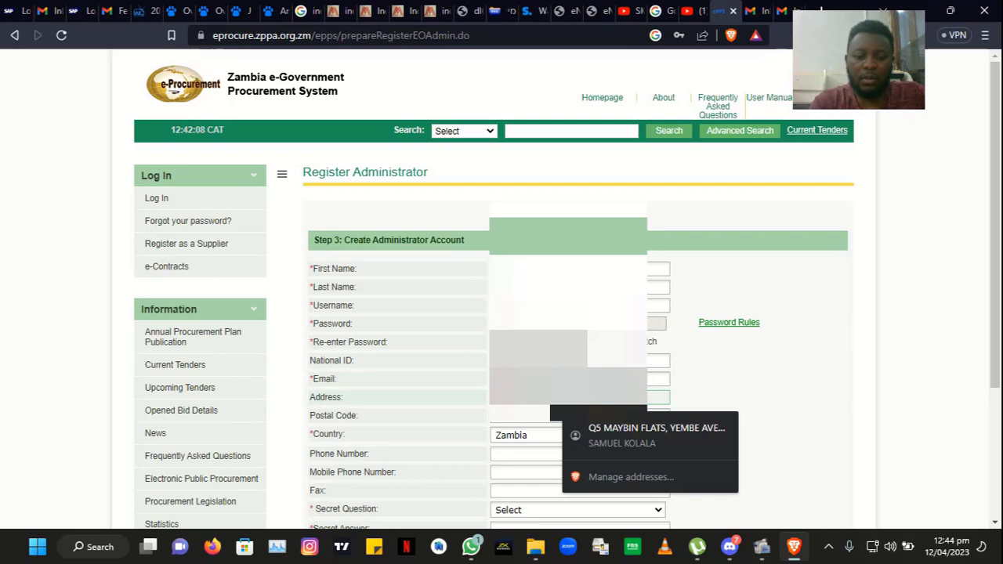
type("P")
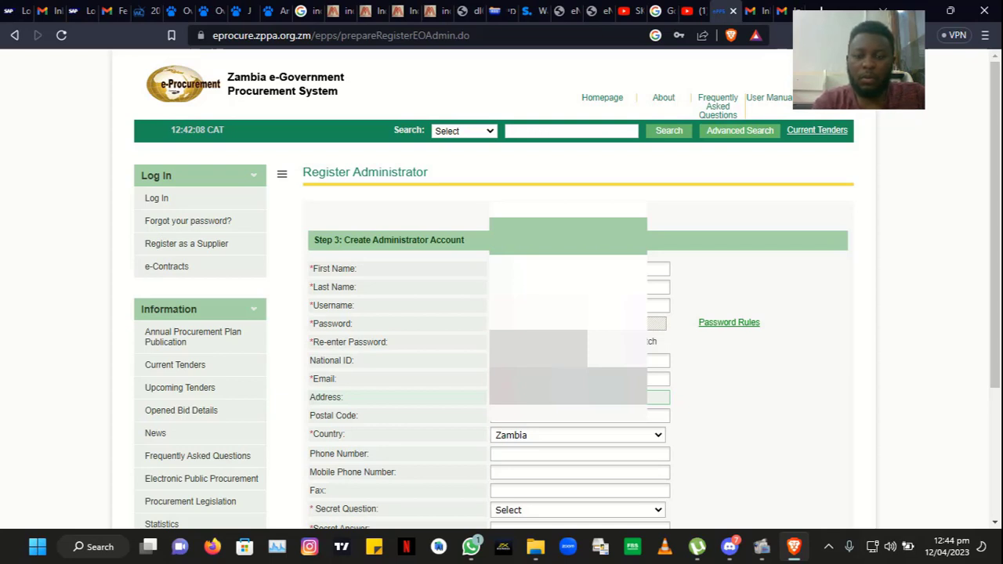
left_click(538, 421)
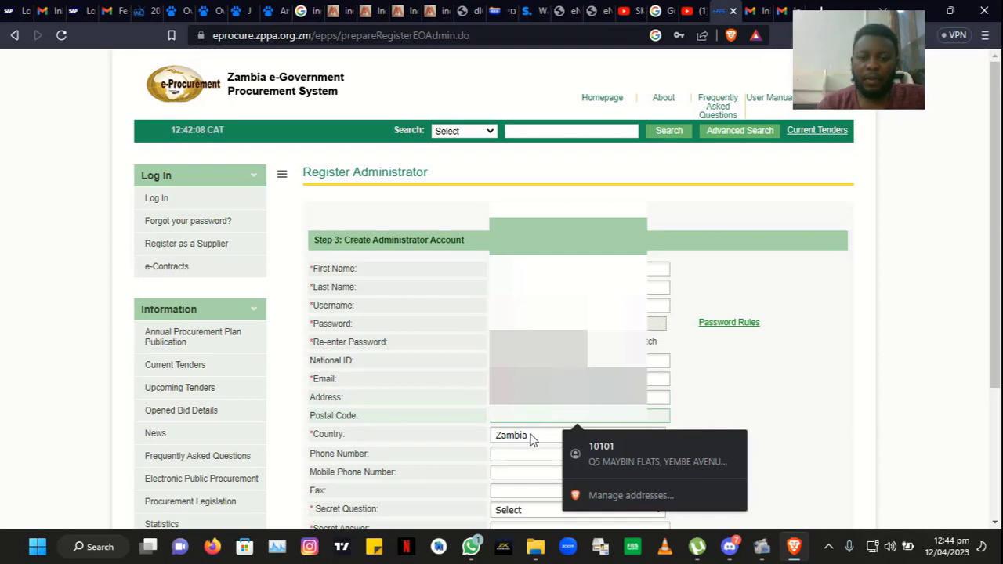
left_click(519, 455)
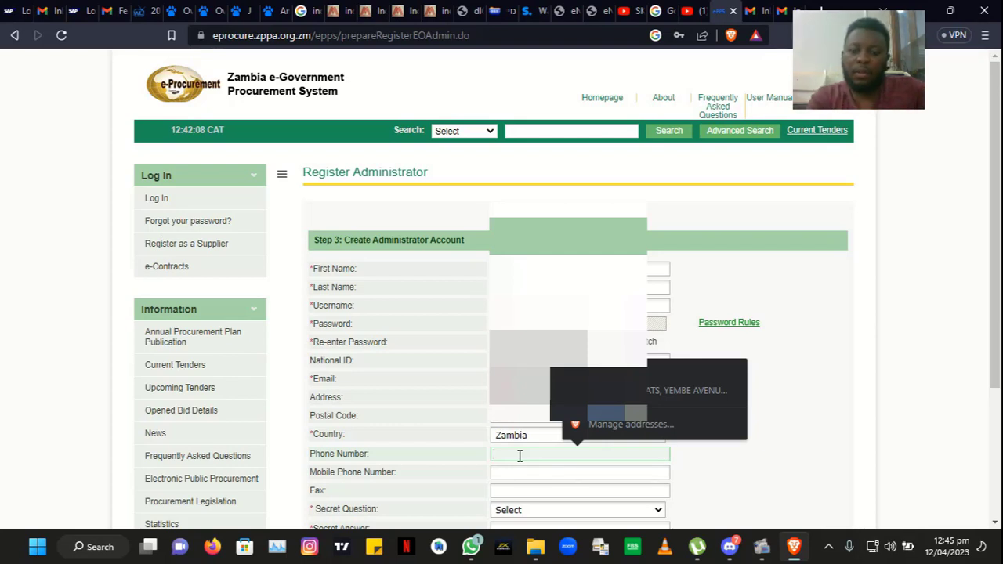
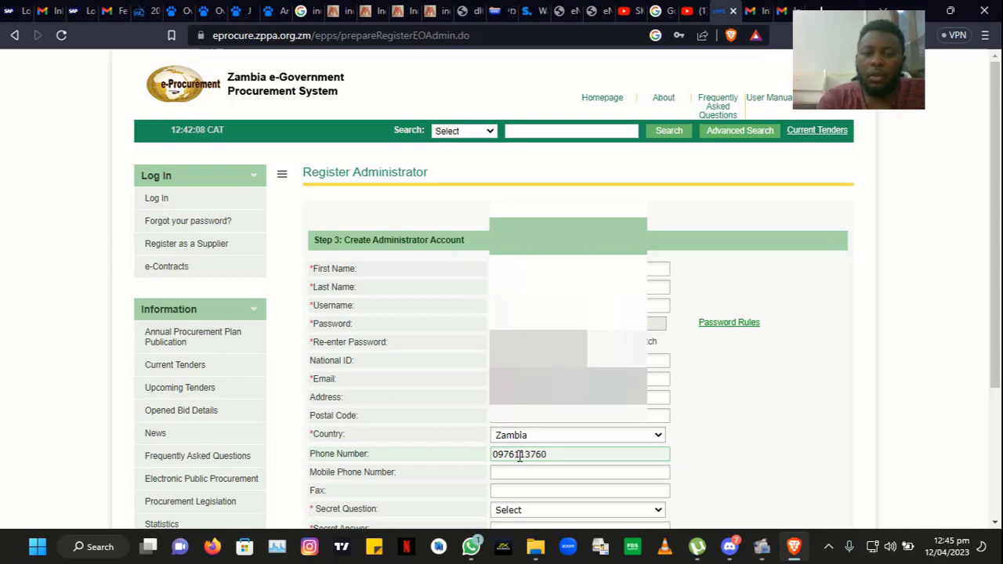
left_click(586, 473)
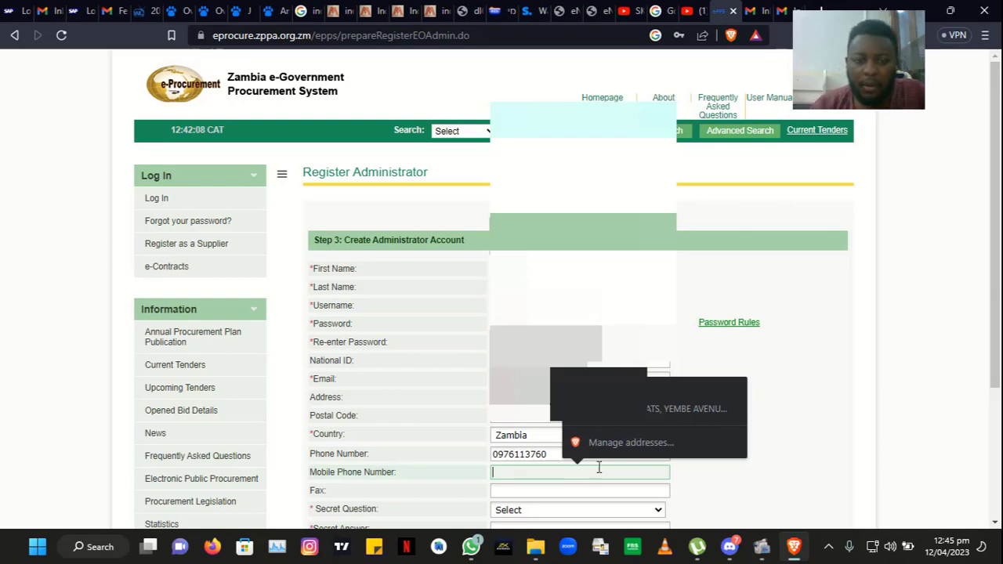
Step: Scroll down to the Secret Question field and expand its list of questions
scroll(997, 268, "down", 1)
scroll(996, 268, "down", 1)
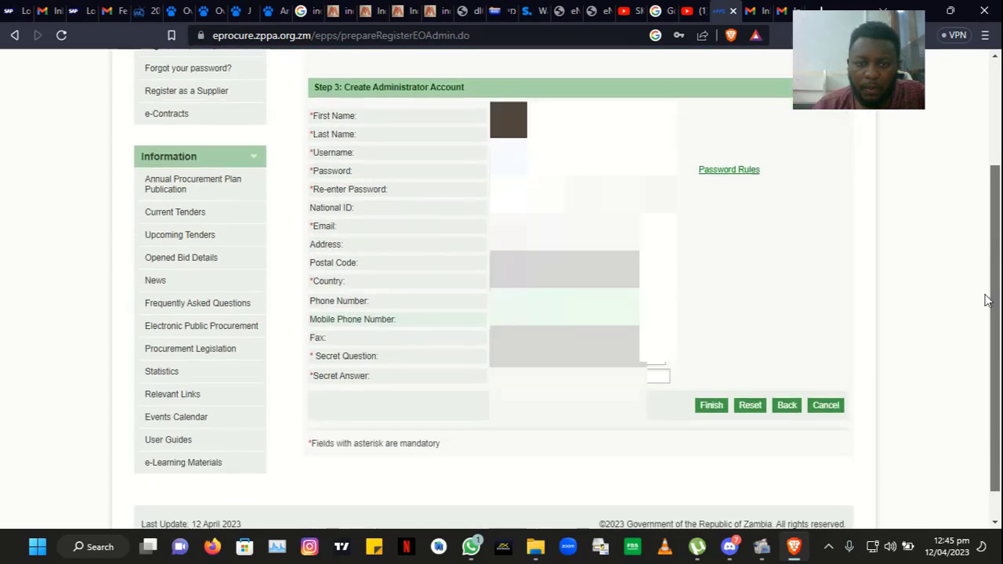
left_click(651, 367)
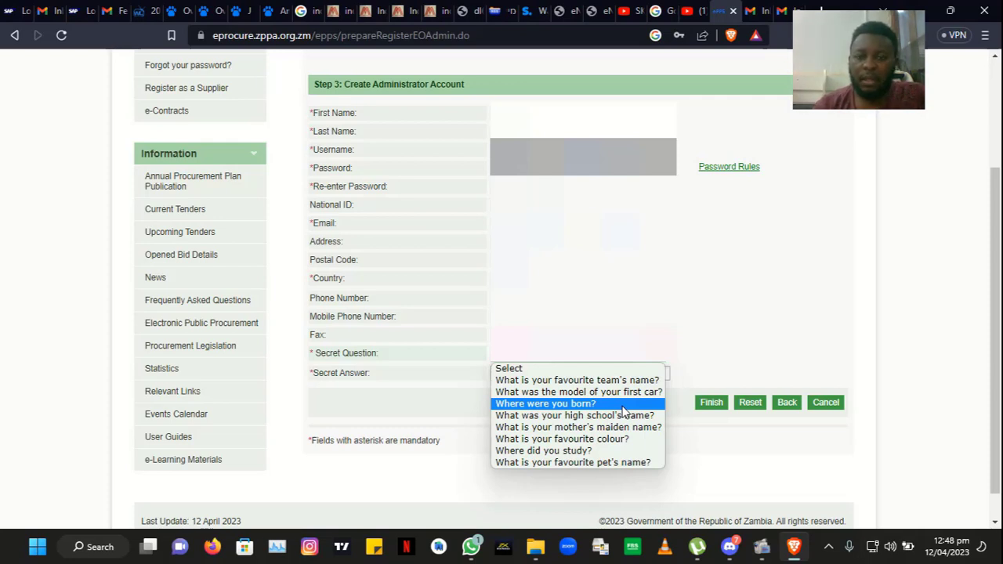
Step: Choose 'Where were you born?', enter the secret answer, finish, and save the login in the browser
left_click(622, 406)
left_click(607, 376)
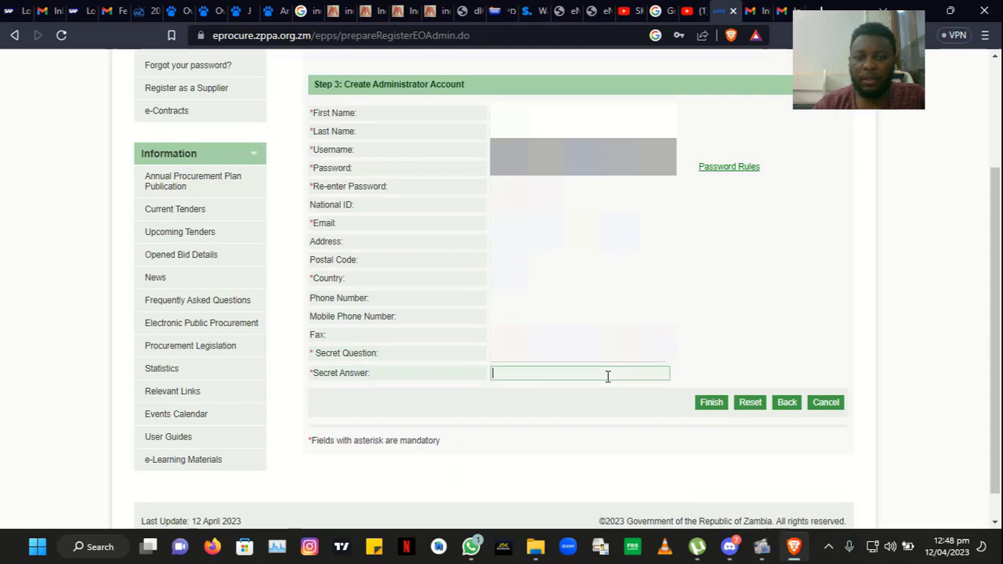
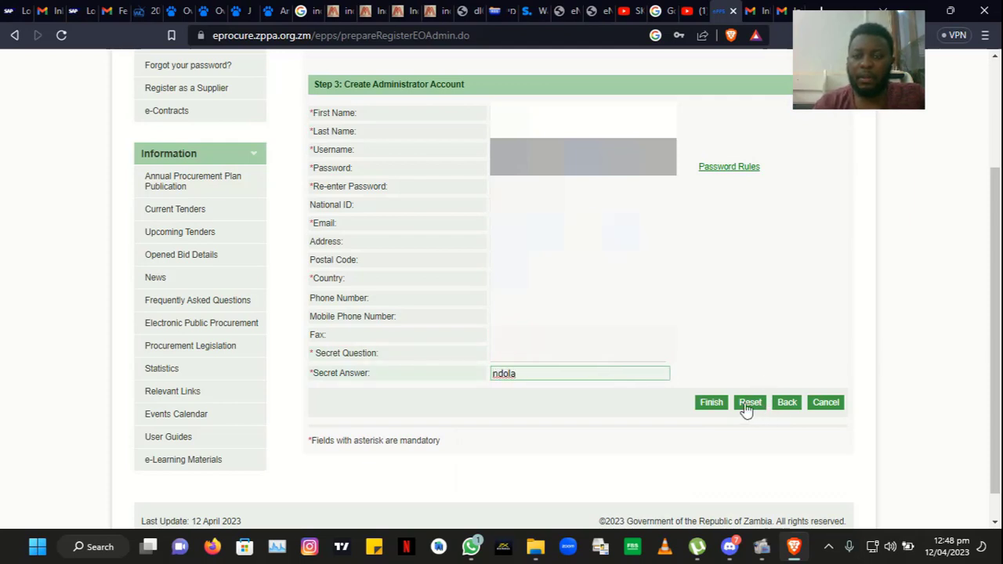
left_click(715, 405)
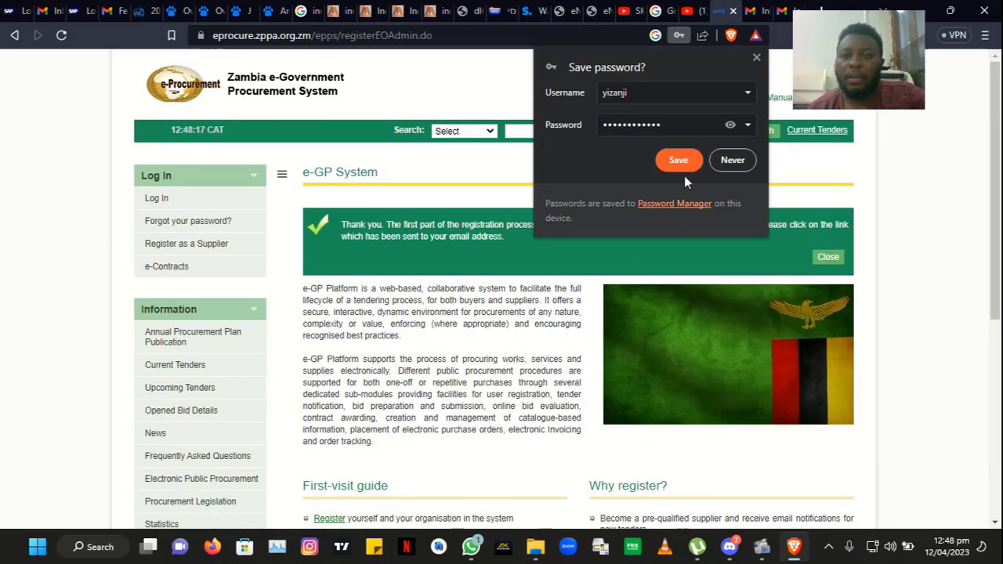
left_click(685, 165)
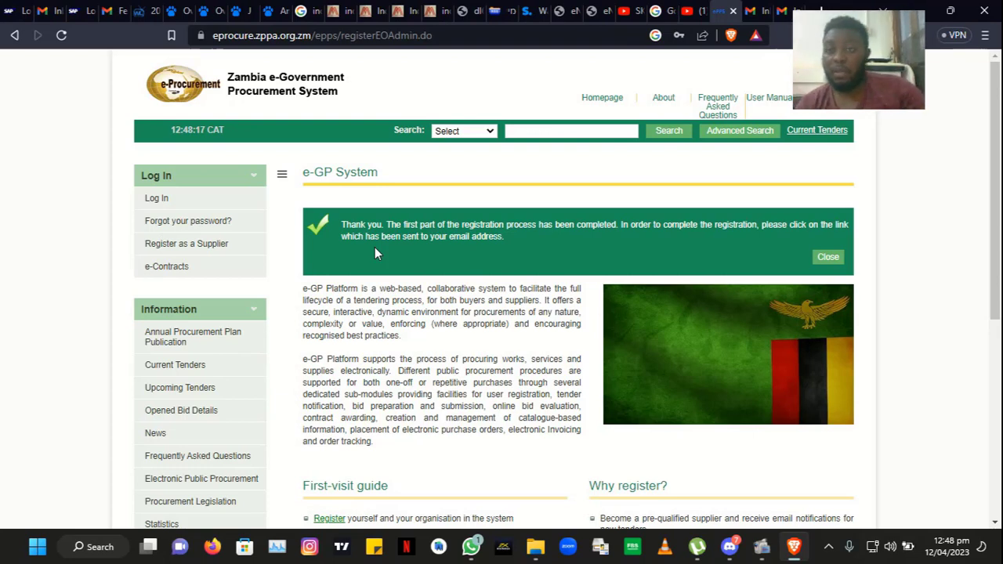
Step: Switch to the other account's Gmail and open its Spam folder
left_click(759, 9)
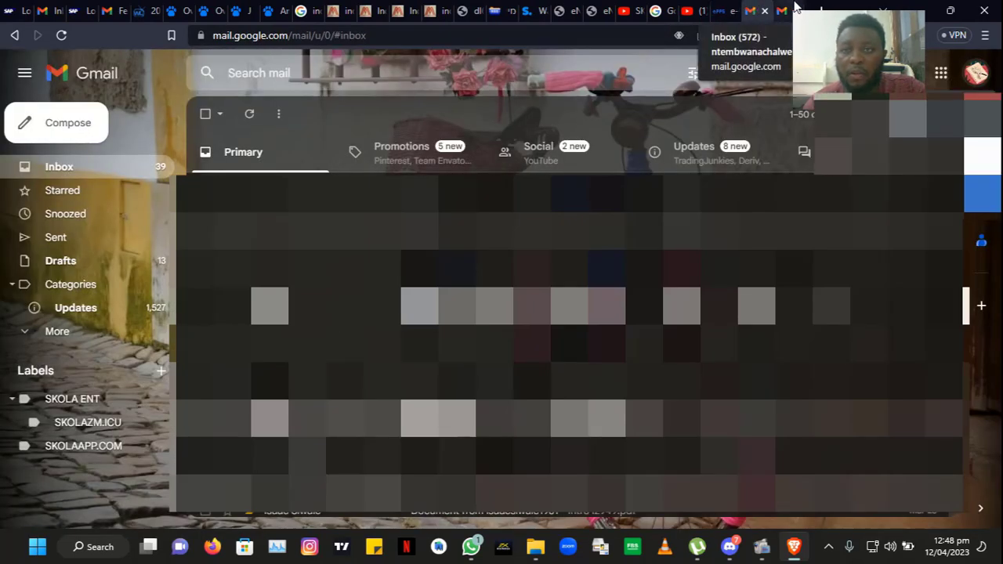
left_click(791, 8)
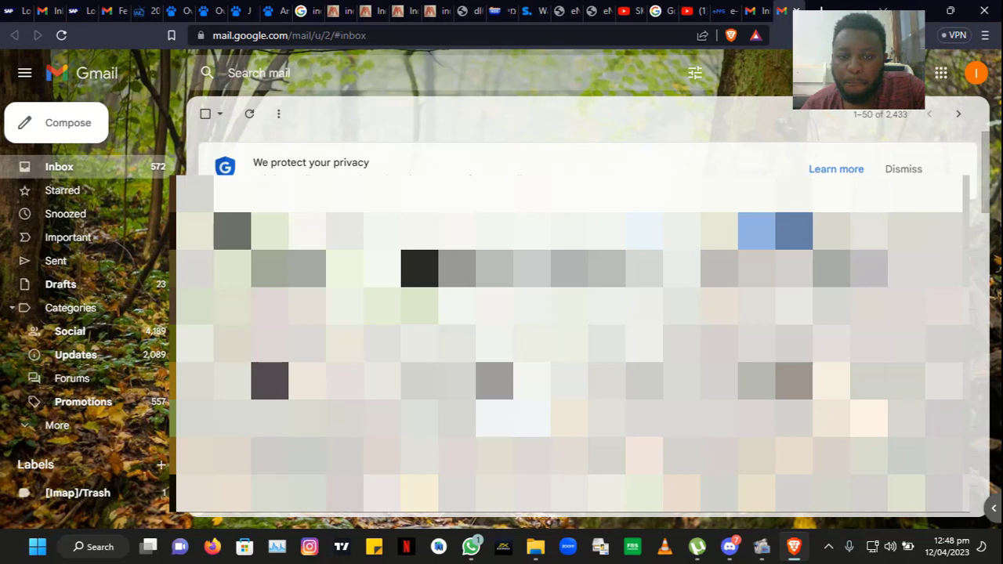
left_click(130, 362)
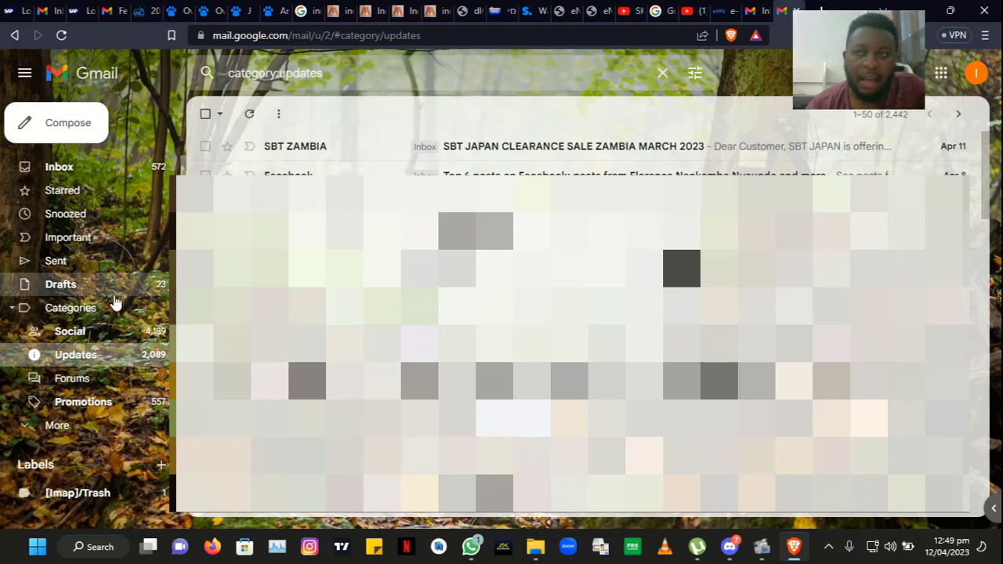
left_click(56, 426)
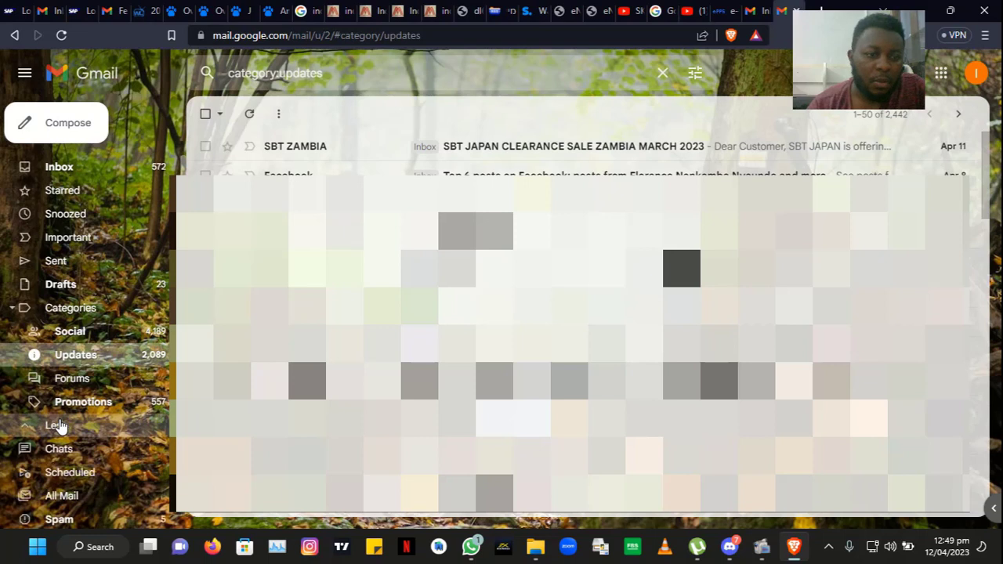
left_click(103, 519)
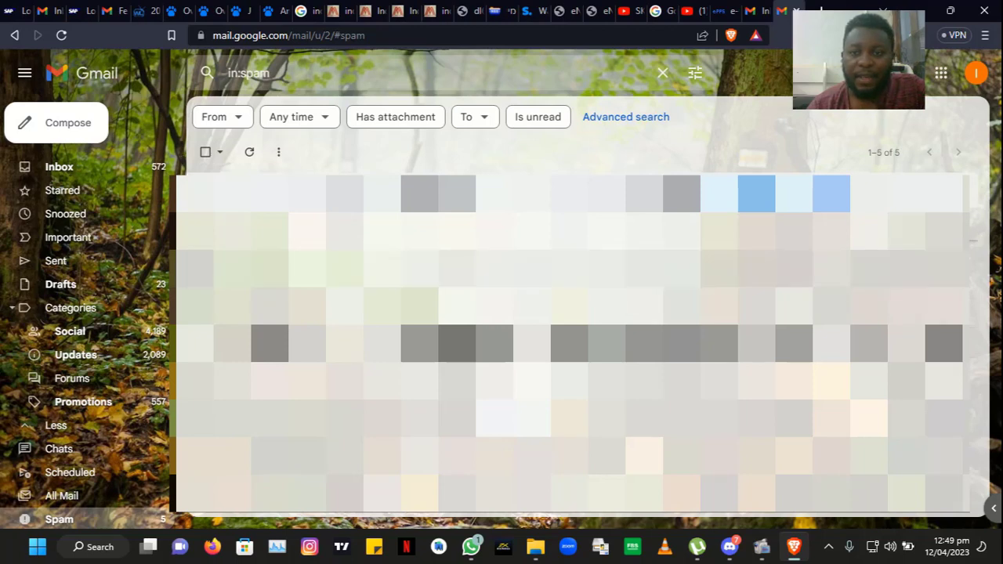
Step: Mark the e-GP confirmation email as not spam, reopen it from Inbox and follow its link
left_click(502, 226)
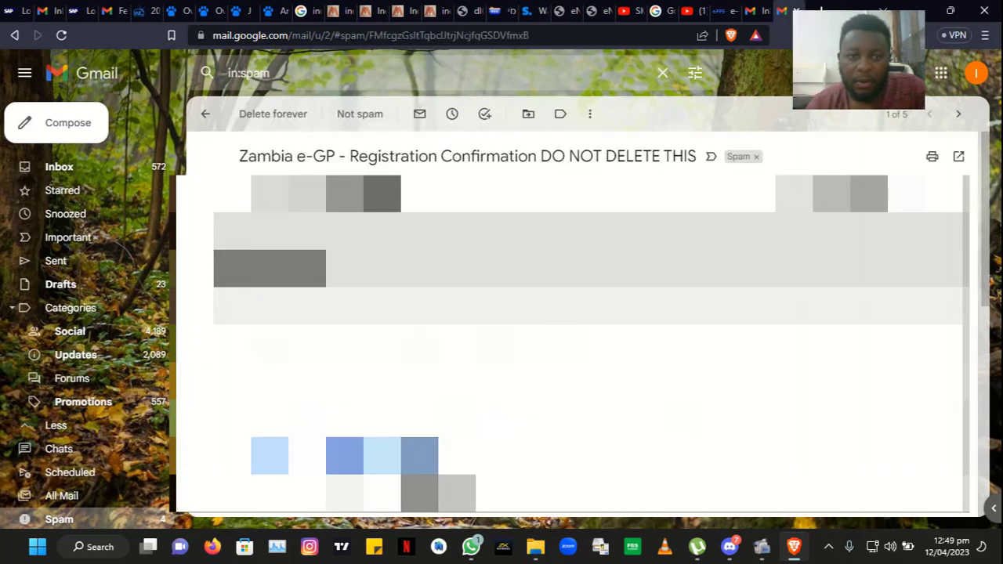
left_click(290, 268)
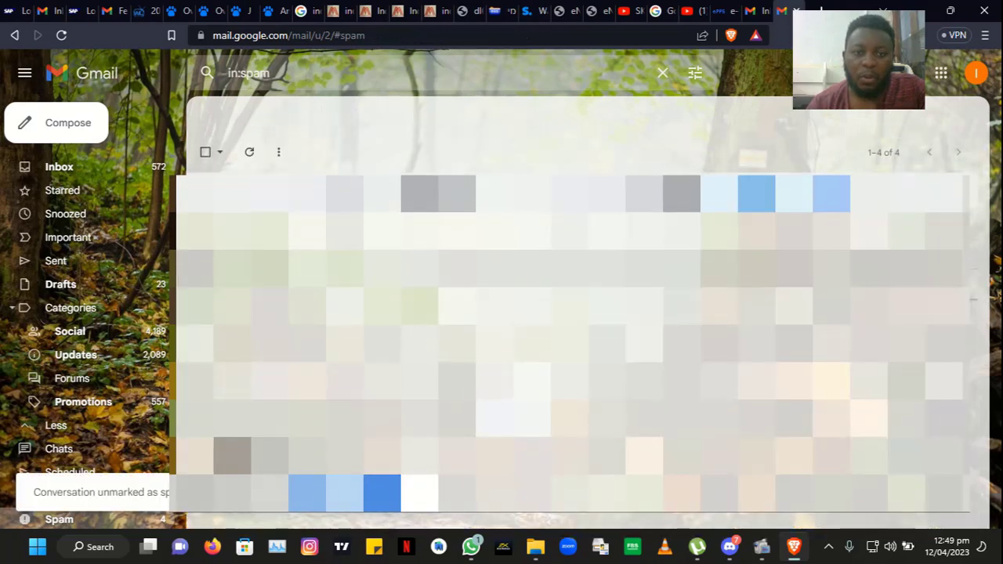
left_click(131, 175)
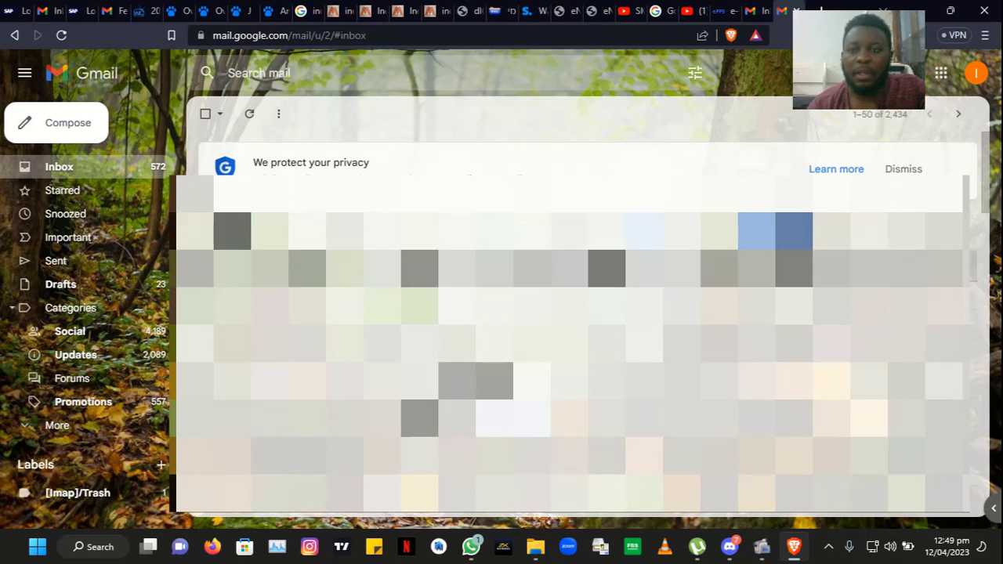
left_click(694, 276)
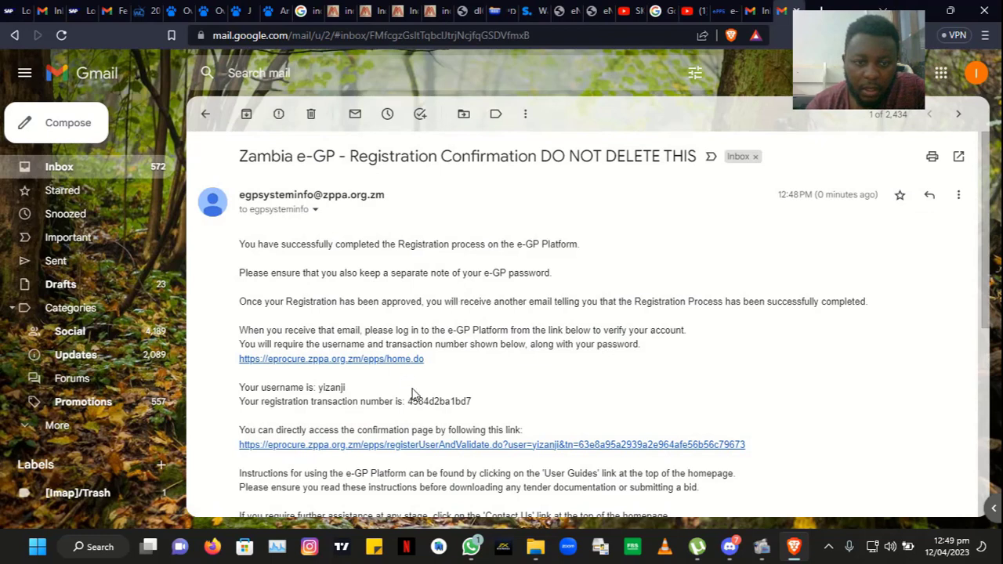
left_click(452, 445)
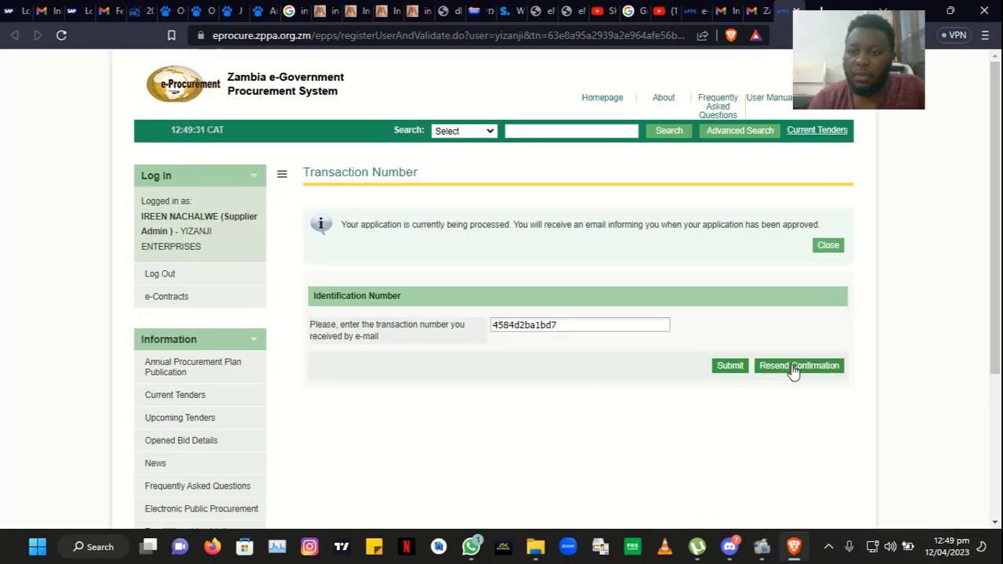
Step: Submit the prefilled transaction number, accept the user agreement and finish to My Profile
left_click(733, 370)
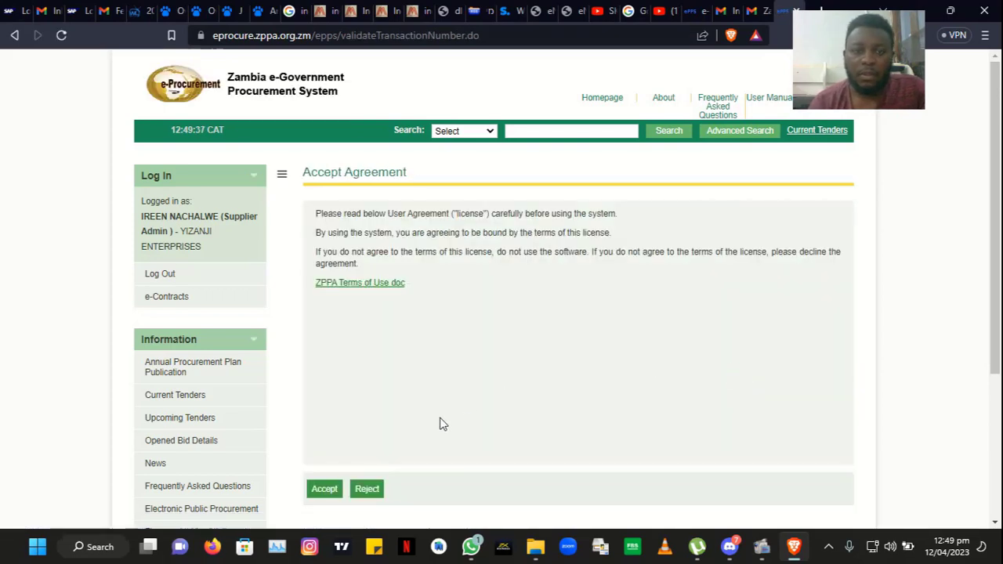
left_click(337, 491)
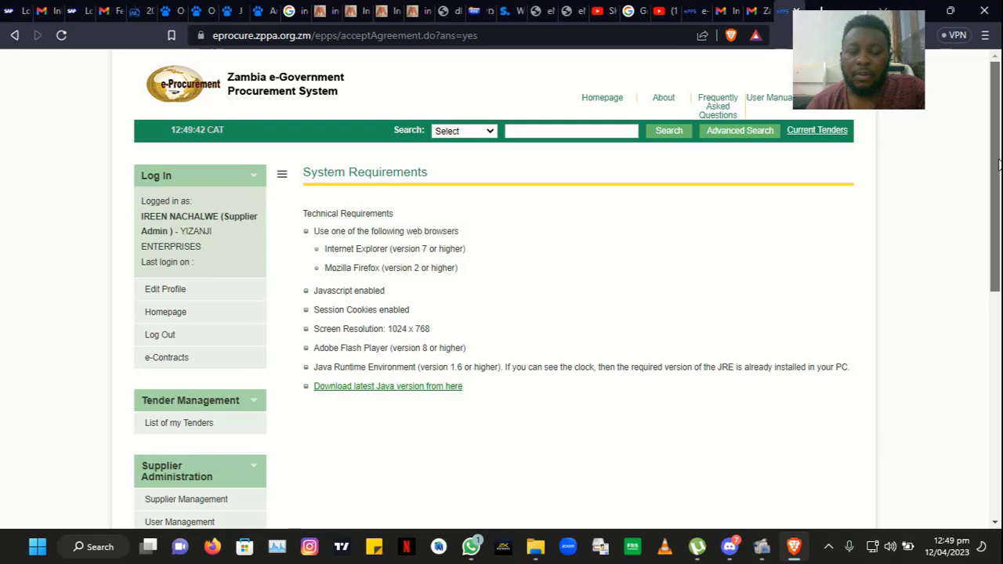
left_click_drag(998, 163, 976, 382)
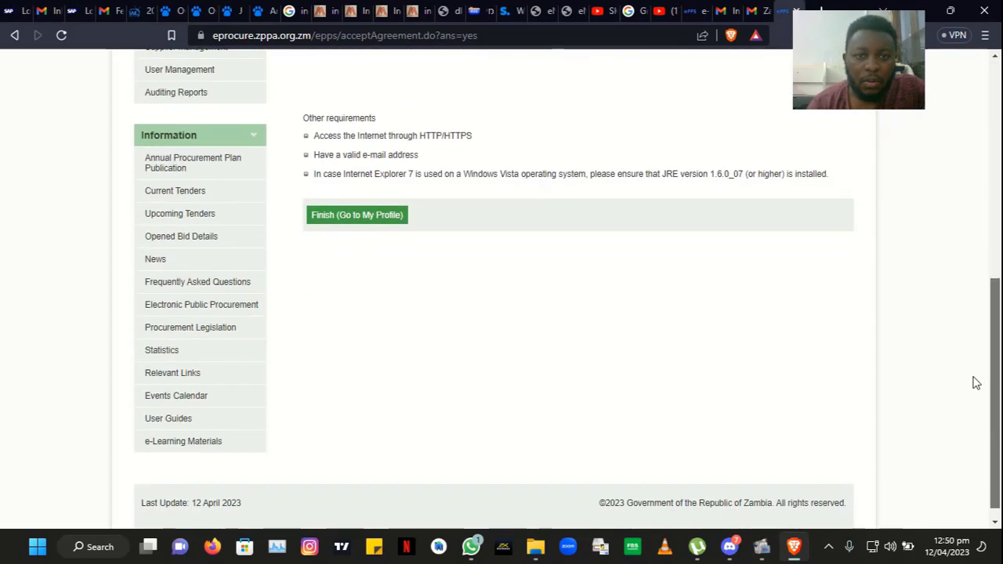
left_click(385, 217)
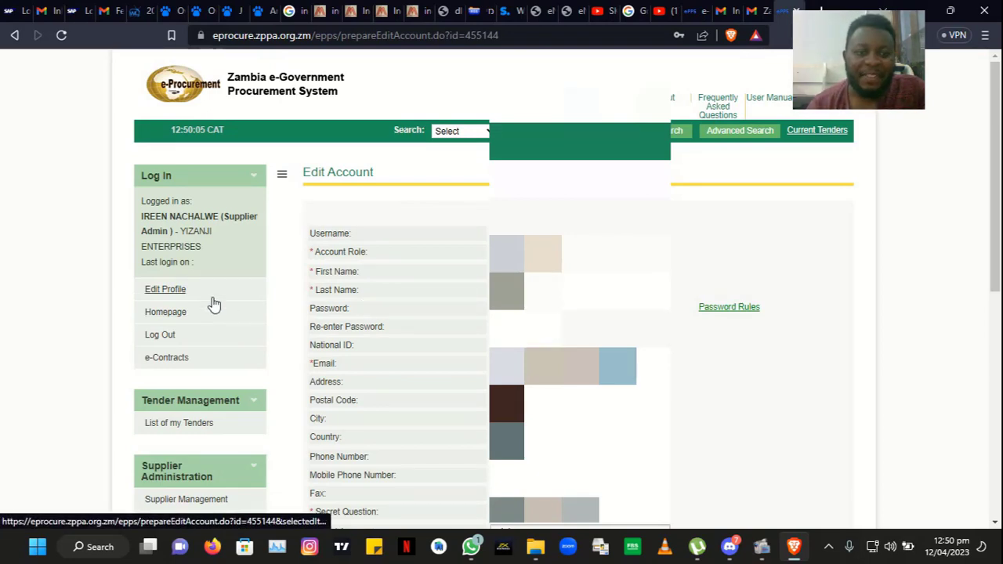
Step: Scroll down the Edit Account page and open Supplier Management
left_click_drag(996, 112, 986, 239)
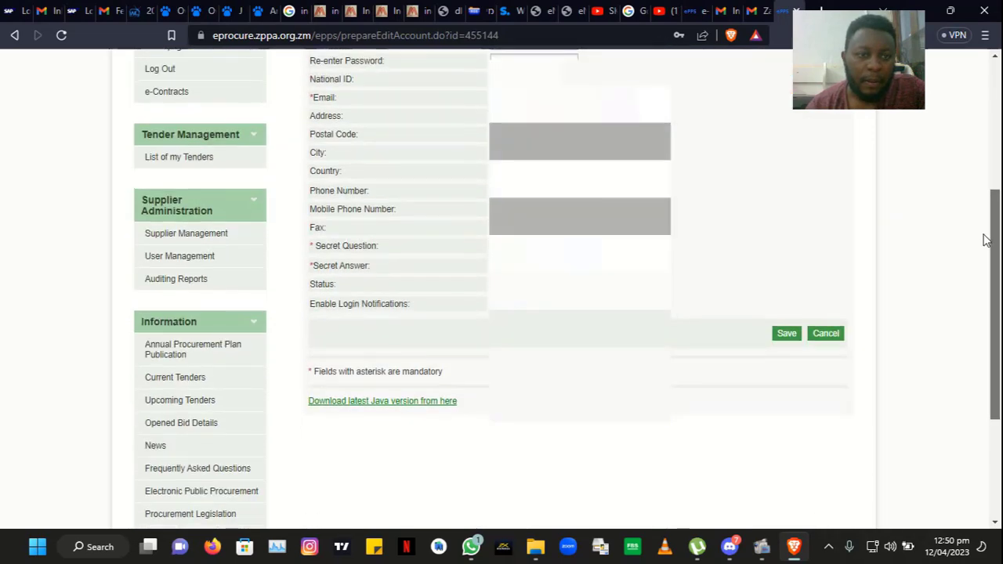
left_click(220, 233)
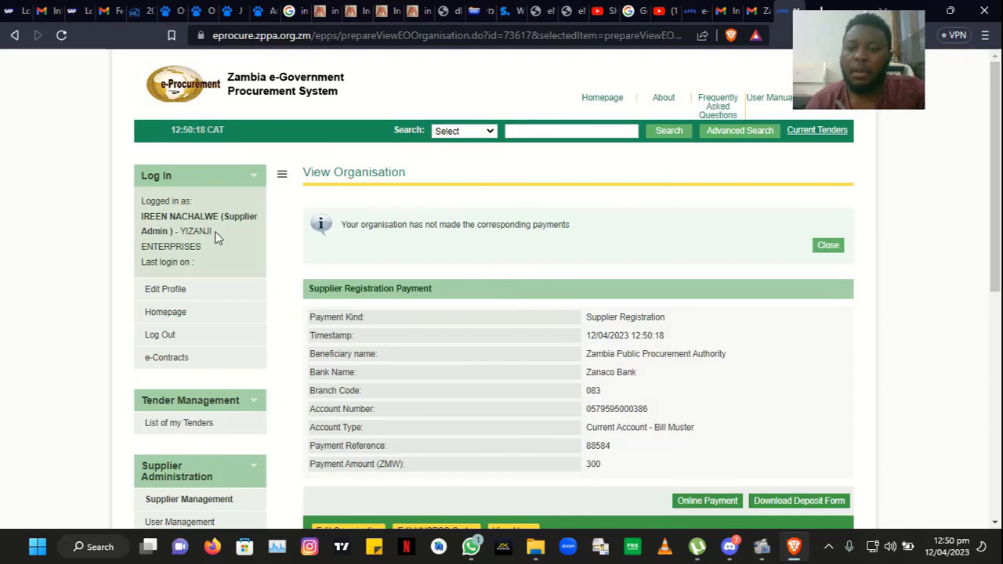
Step: Request the 300 ZMW deposit form and pass the IDM licence warning to download PaymentDeposit-88584.pdf
left_click_drag(996, 137, 999, 227)
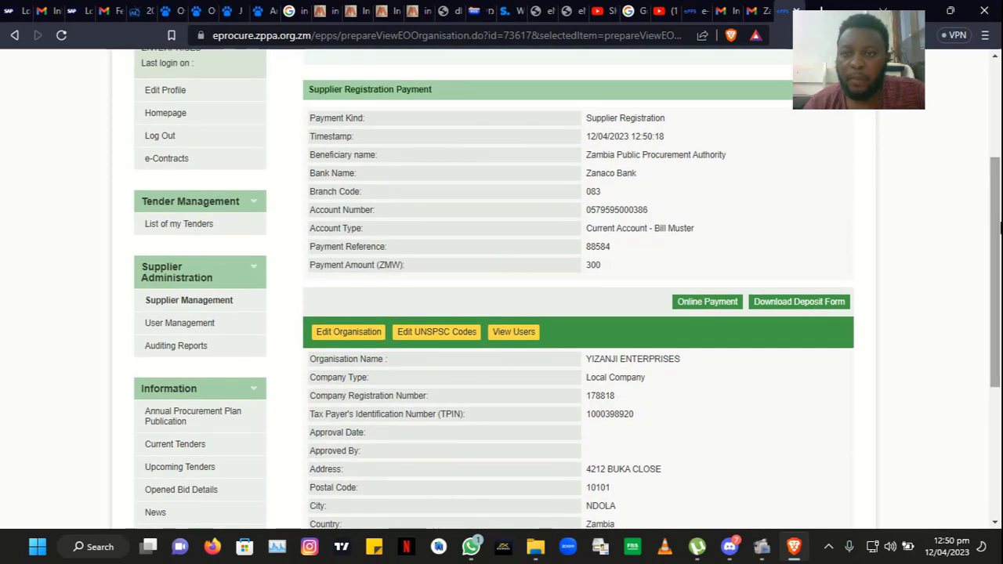
left_click(783, 306)
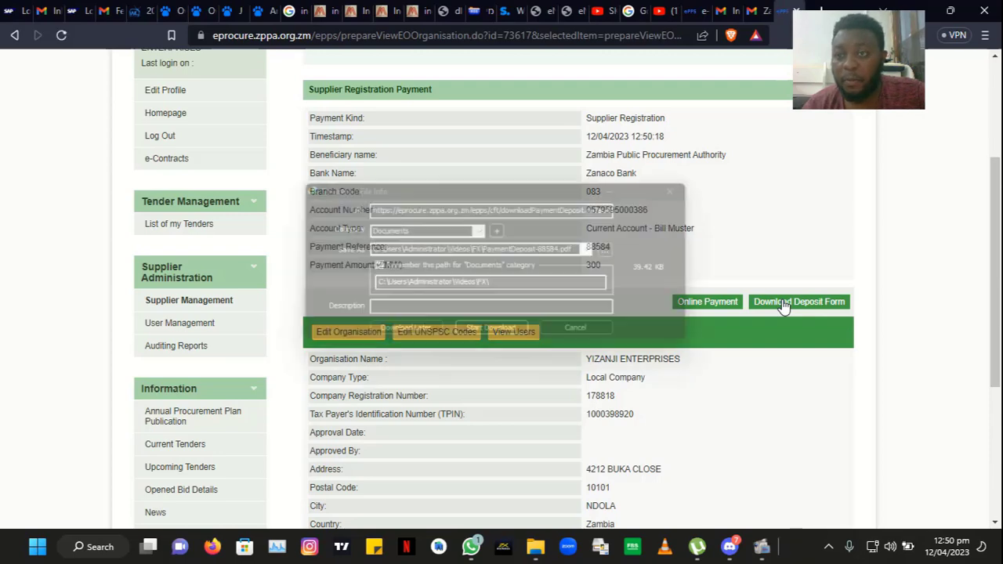
left_click(640, 229)
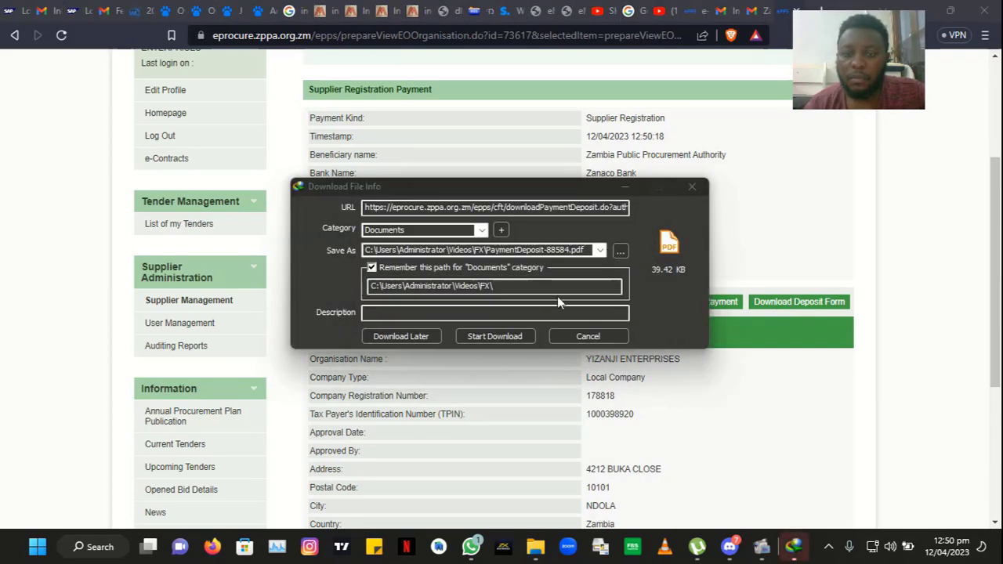
left_click(500, 340)
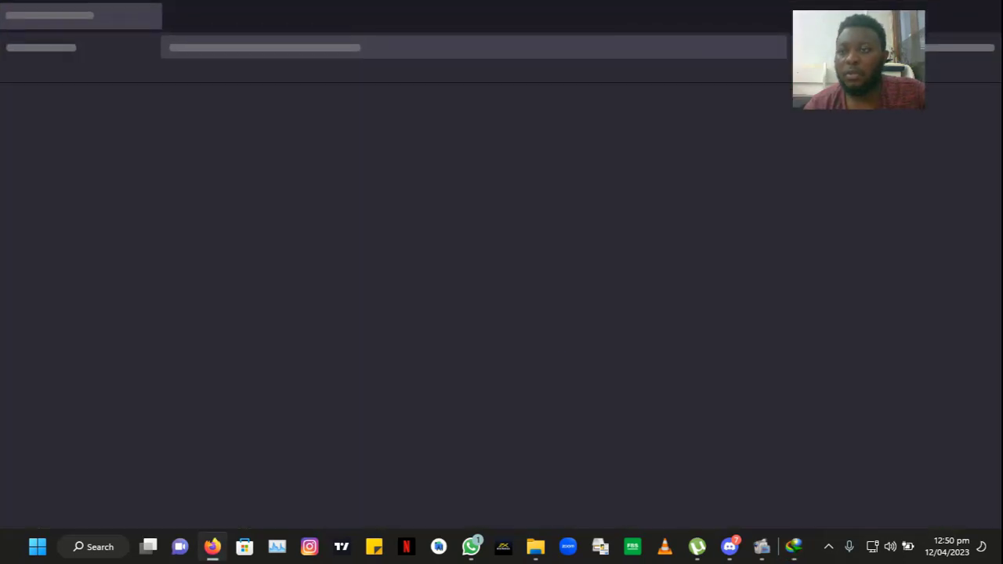
Step: Close the blank browser window, dismiss the IDM registration prompt, and start the PDF download
left_click(985, 18)
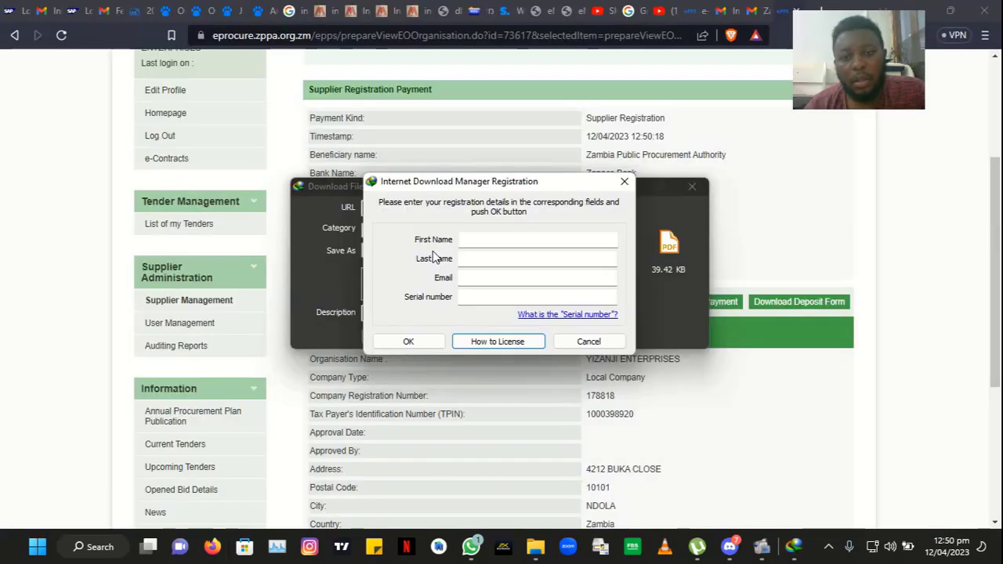
left_click(571, 343)
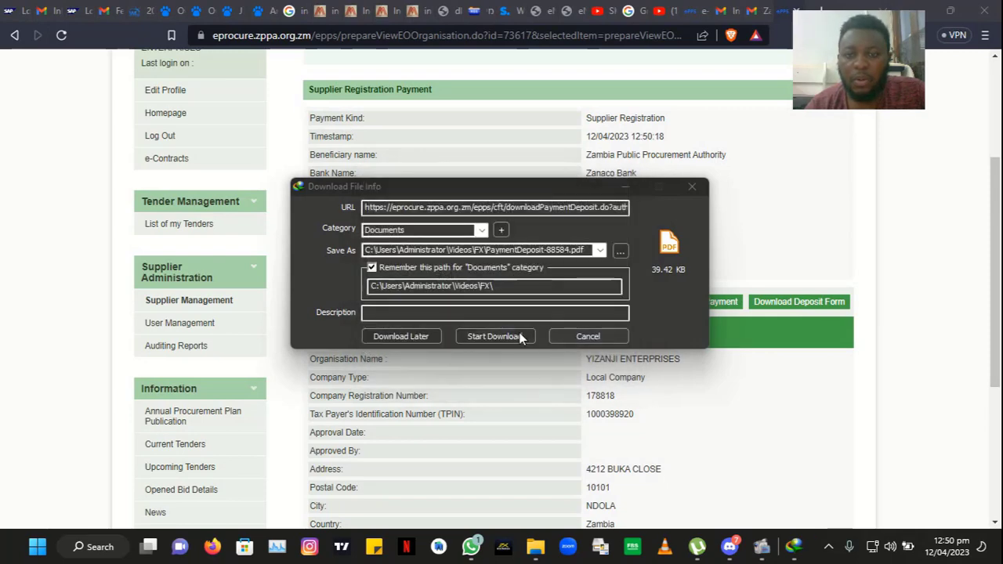
left_click(514, 338)
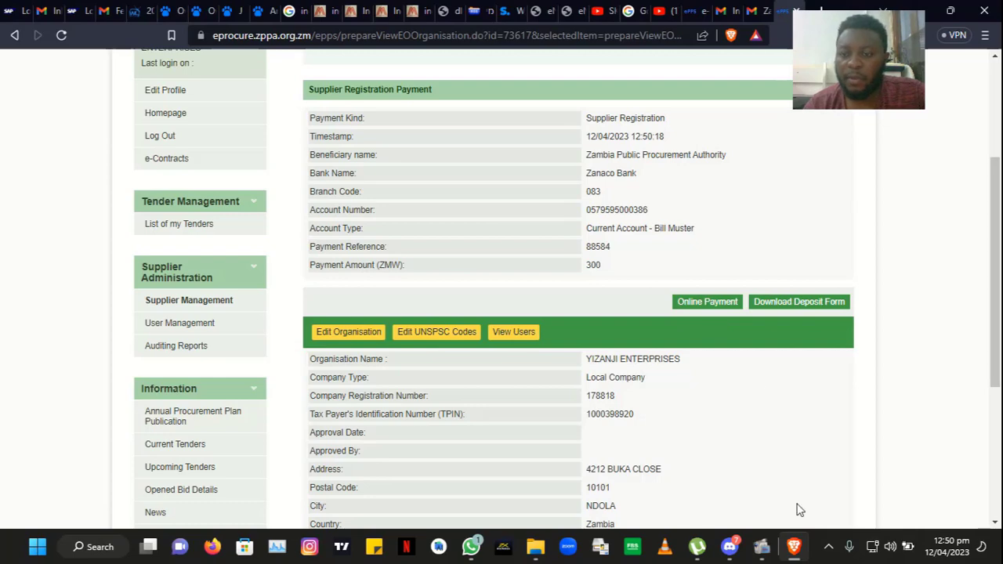
Step: Open the finished PaymentDeposit-88584.pdf from the Internet Download Manager downloads list
left_click(828, 546)
double_click(875, 476)
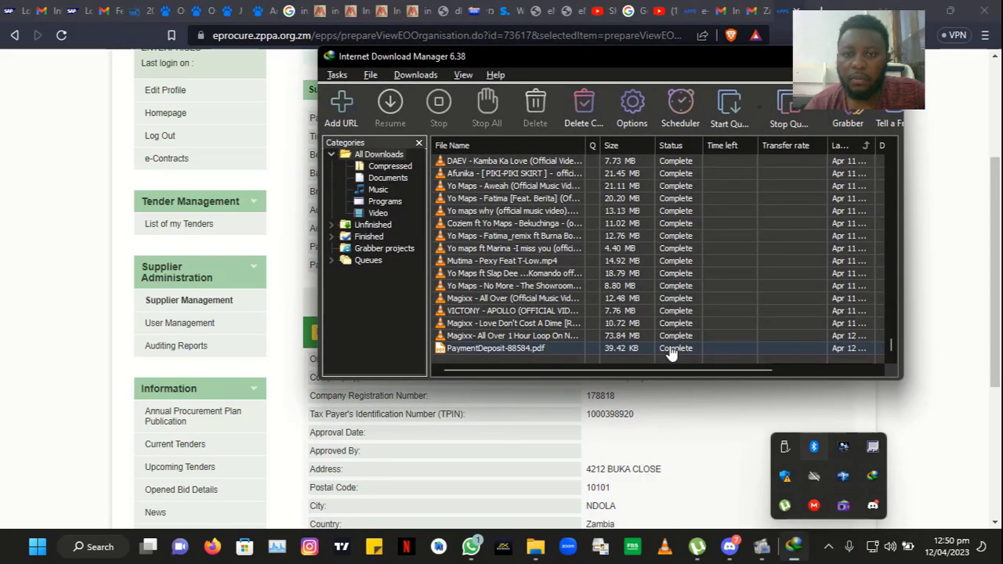
right_click(603, 353)
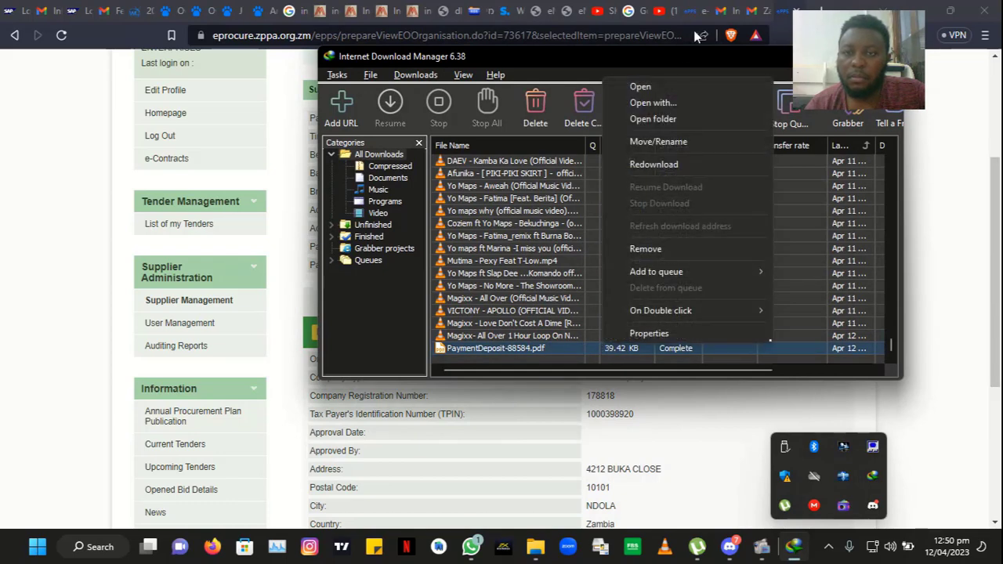
left_click(668, 81)
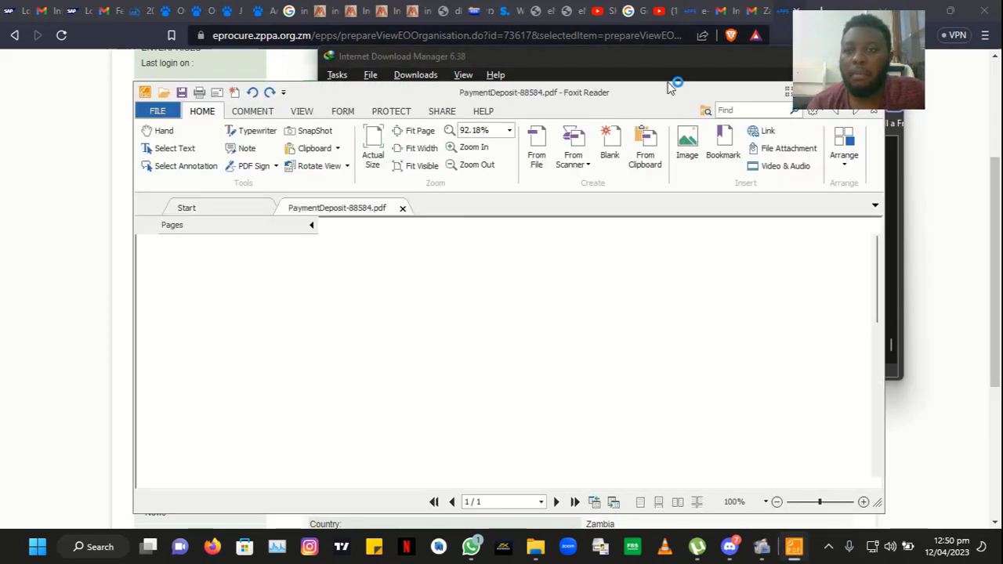
Step: Maximise Foxit Reader, read the 300-kwacha Zanaco deposit form top to bottom, then minimise it
double_click(691, 94)
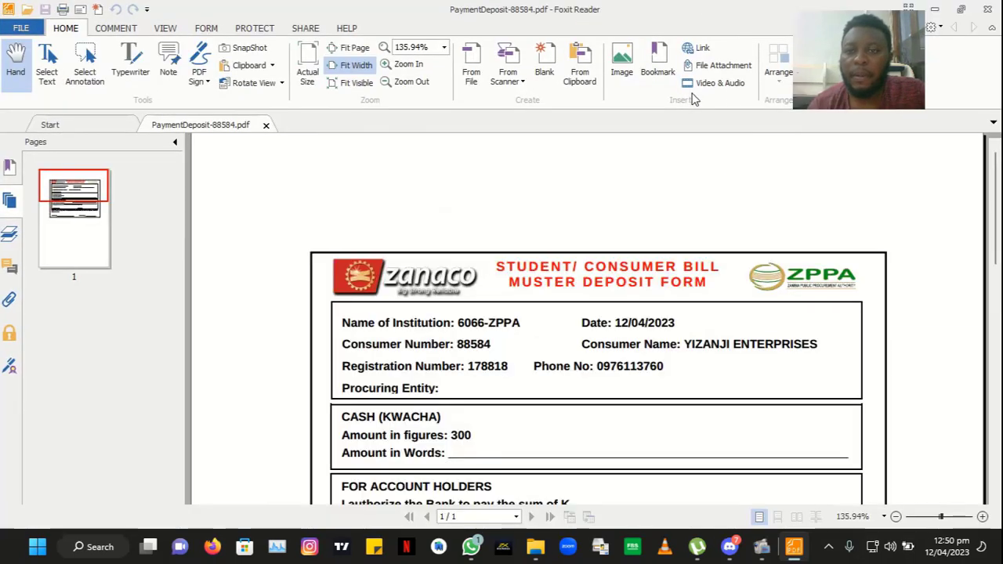
left_click_drag(1000, 185, 996, 222)
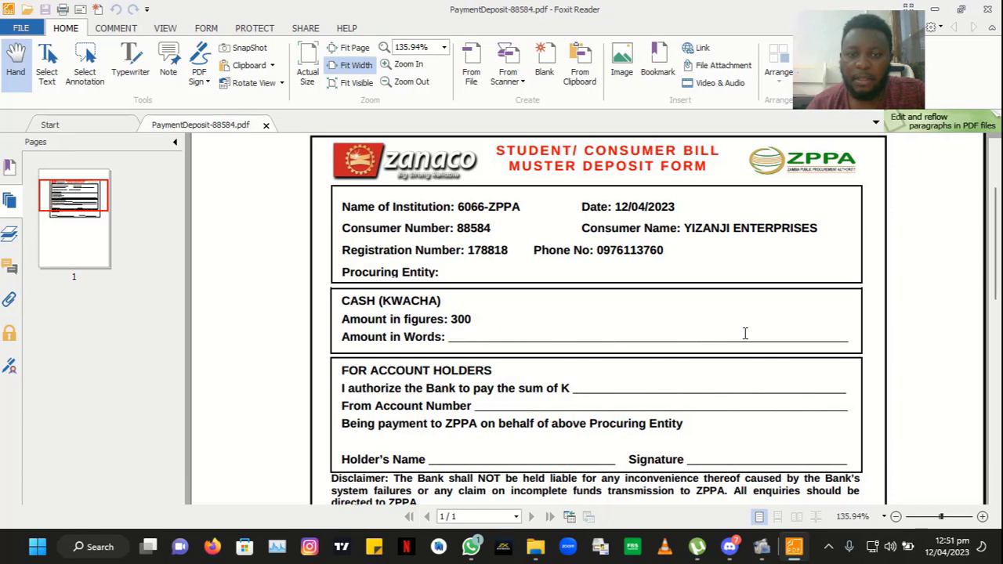
left_click_drag(995, 249, 995, 285)
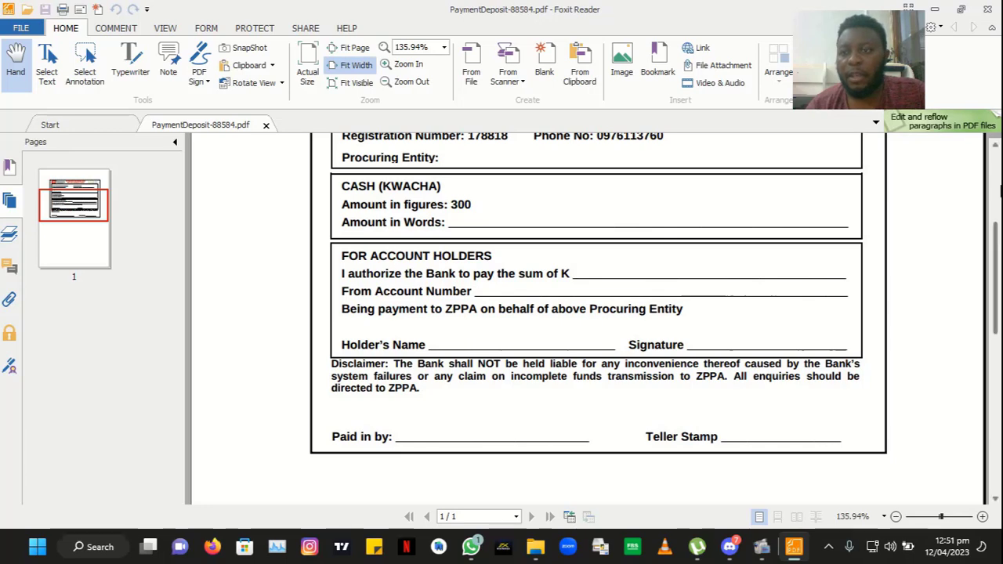
left_click_drag(995, 266, 997, 191)
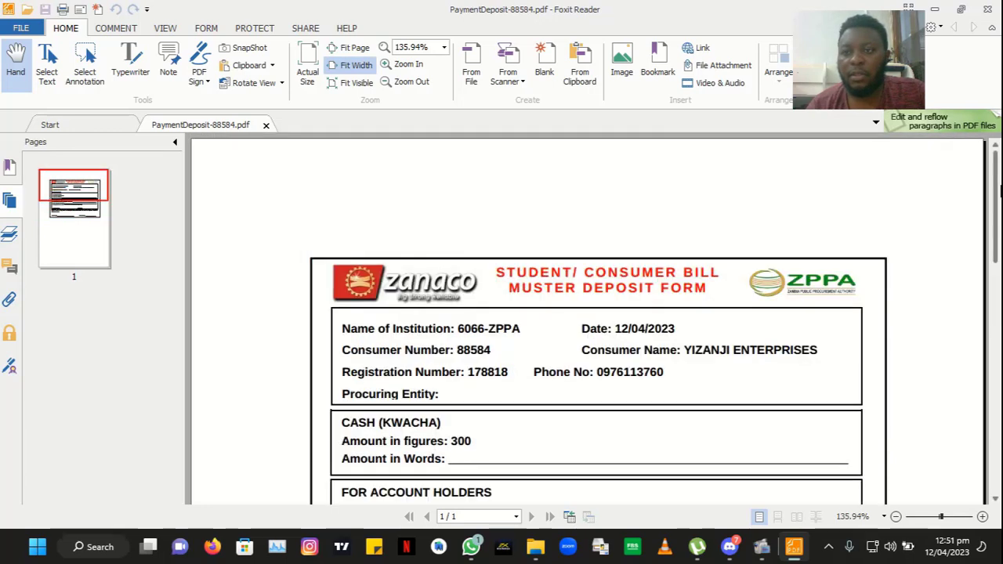
left_click(941, 12)
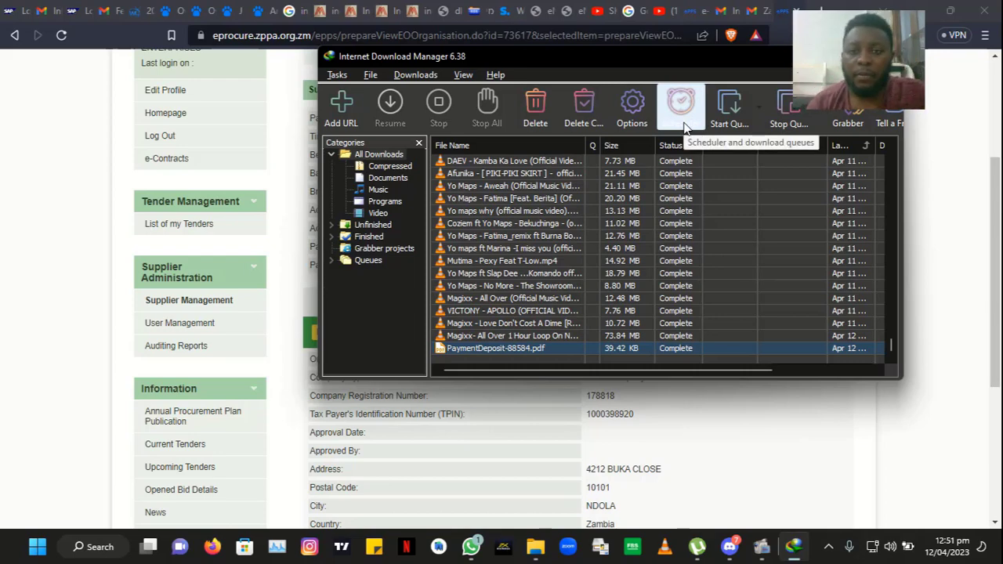
Step: Bring ZPPA e-GP forward and decline the Online Payment redirect to the secure payment site
left_click(965, 234)
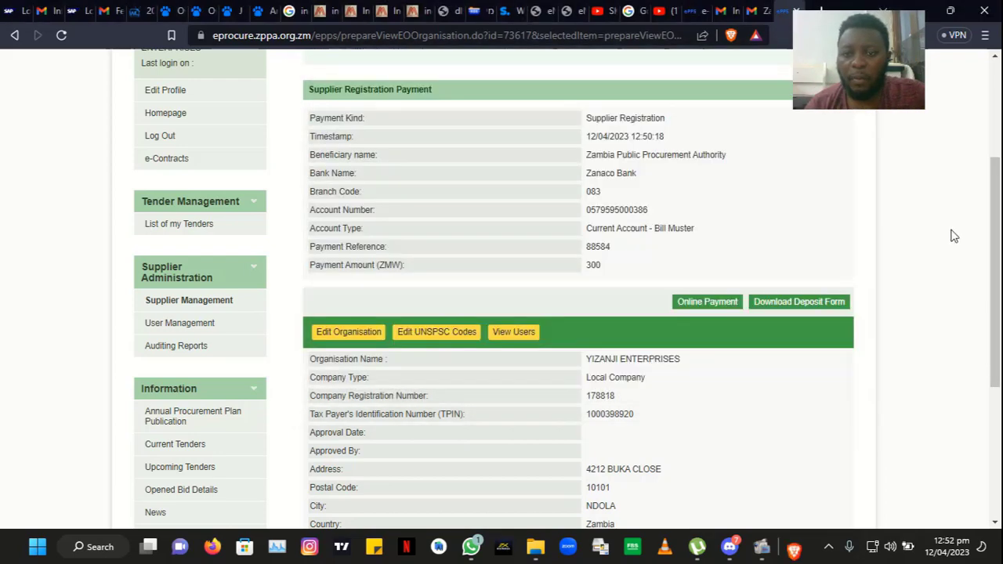
left_click(715, 306)
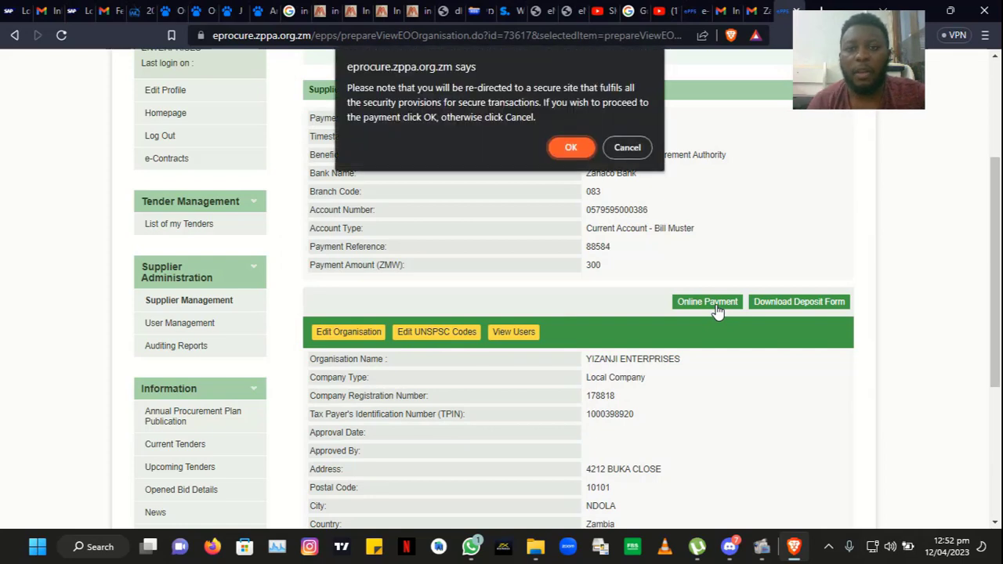
left_click(611, 148)
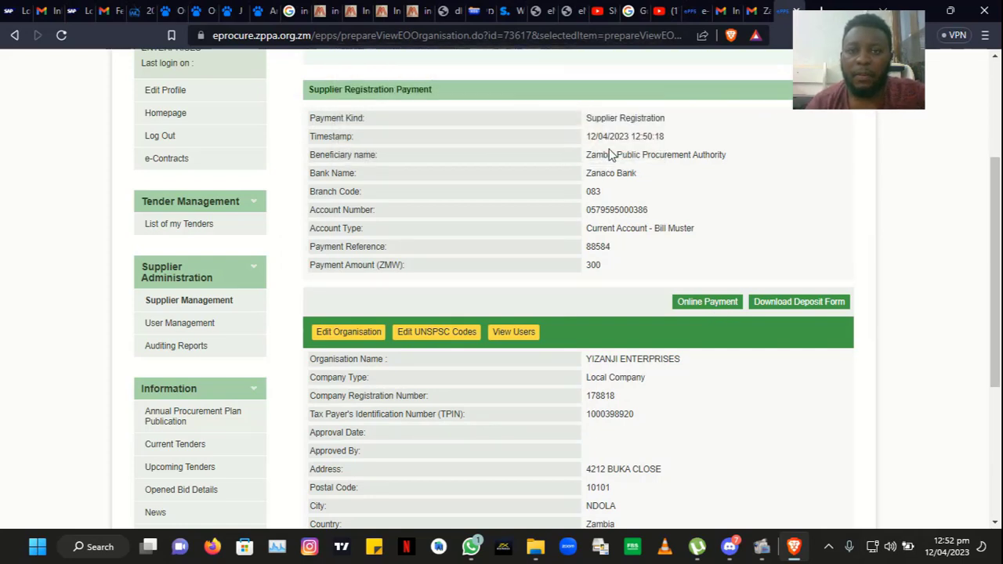
Step: Check the UNSPSC codes in the lookup, close it unchanged, and finish the codes edit
left_click(433, 333)
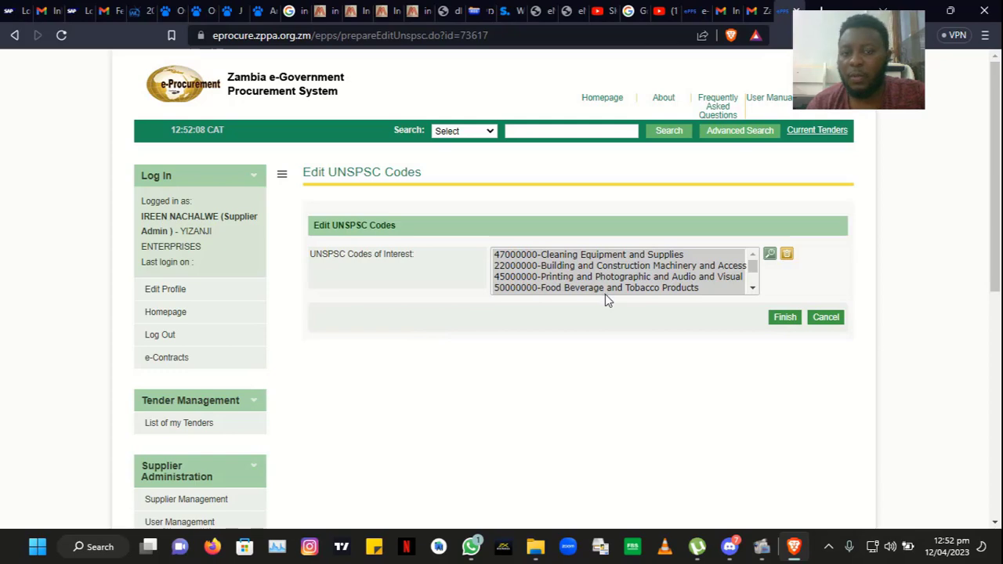
left_click(769, 255)
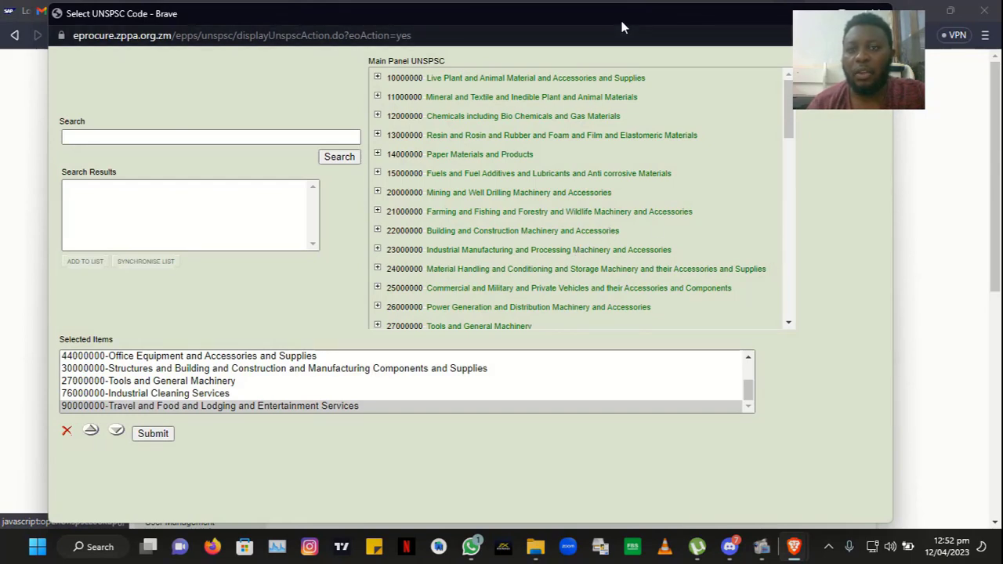
left_click_drag(622, 17, 458, 74)
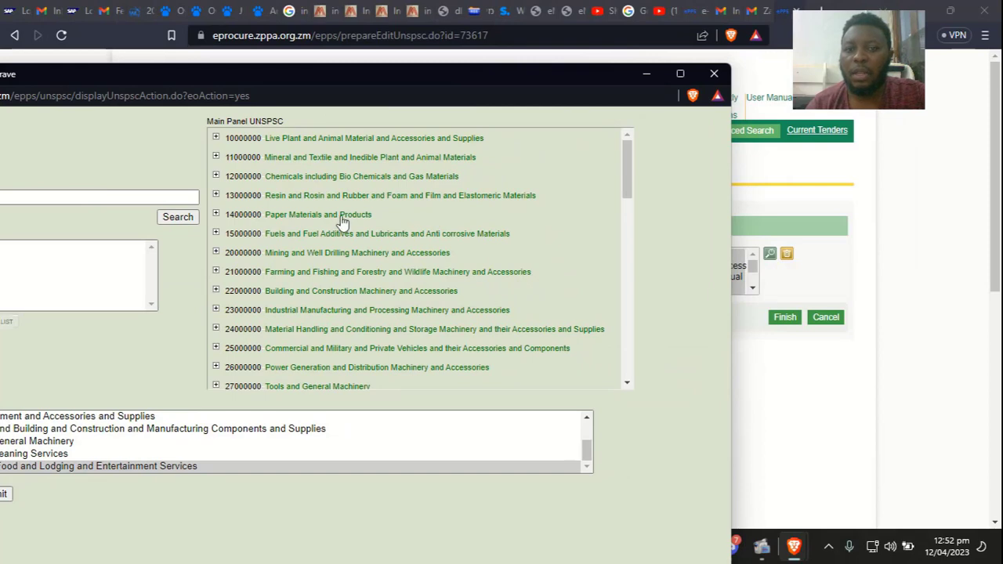
left_click(714, 73)
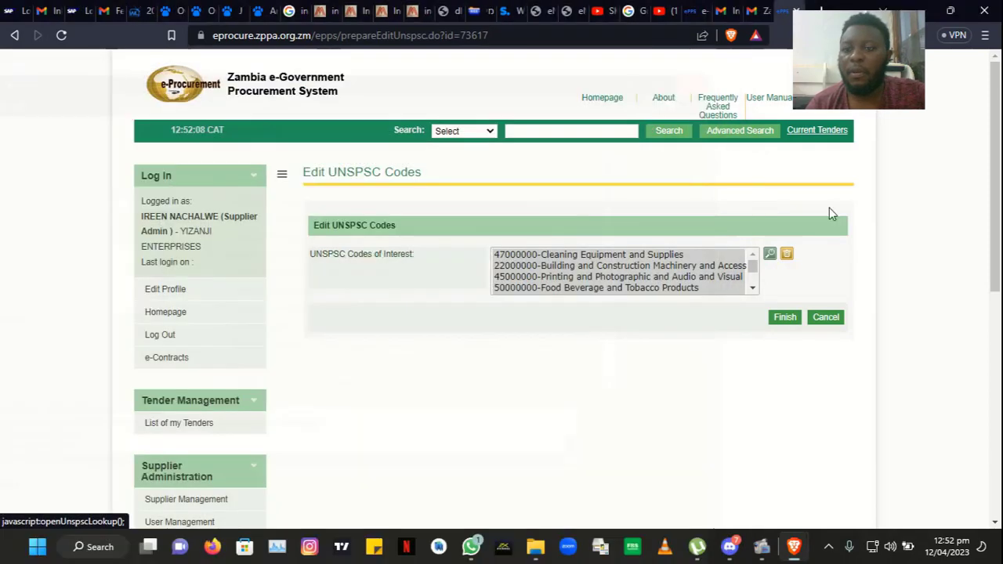
left_click(783, 319)
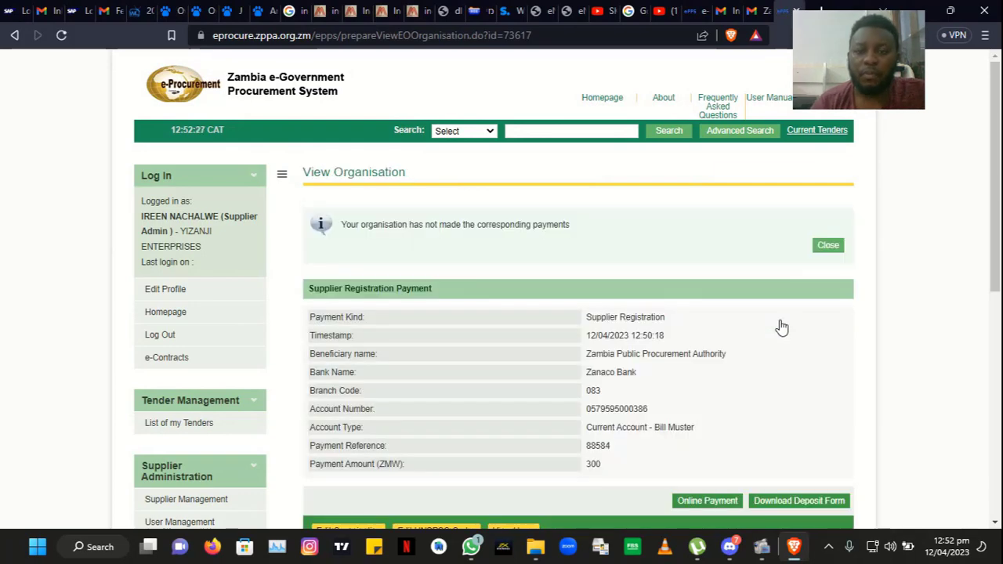
Step: Start Online Payment and accept the redirect to the secure gateway for the 300.00 ZK fee
scroll(725, 319, "down", 2)
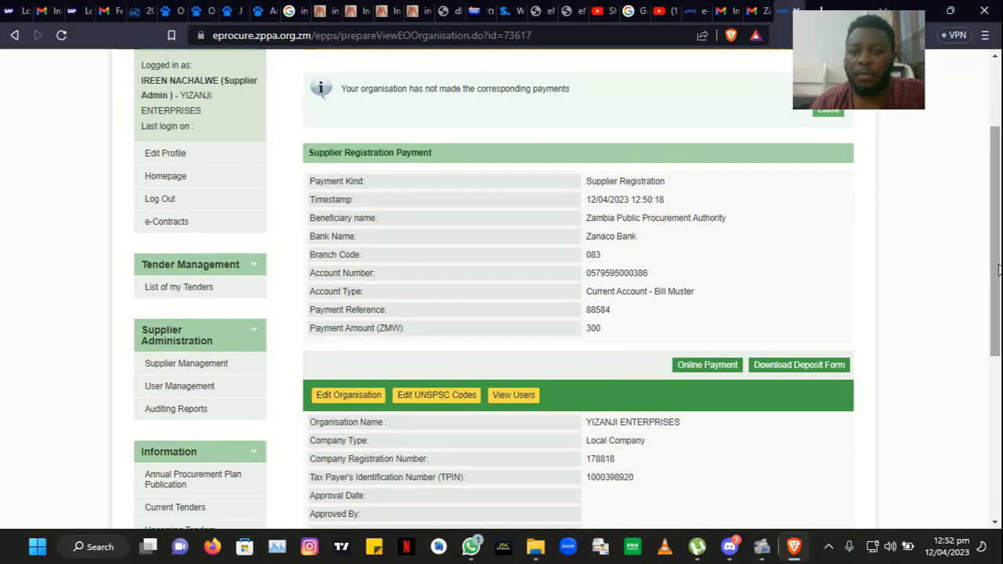
left_click(731, 367)
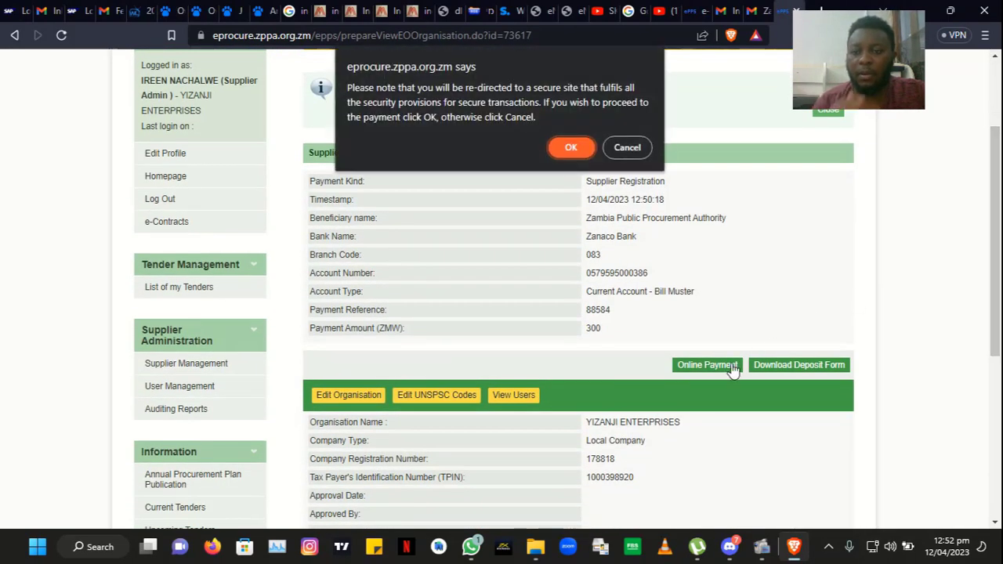
left_click(574, 147)
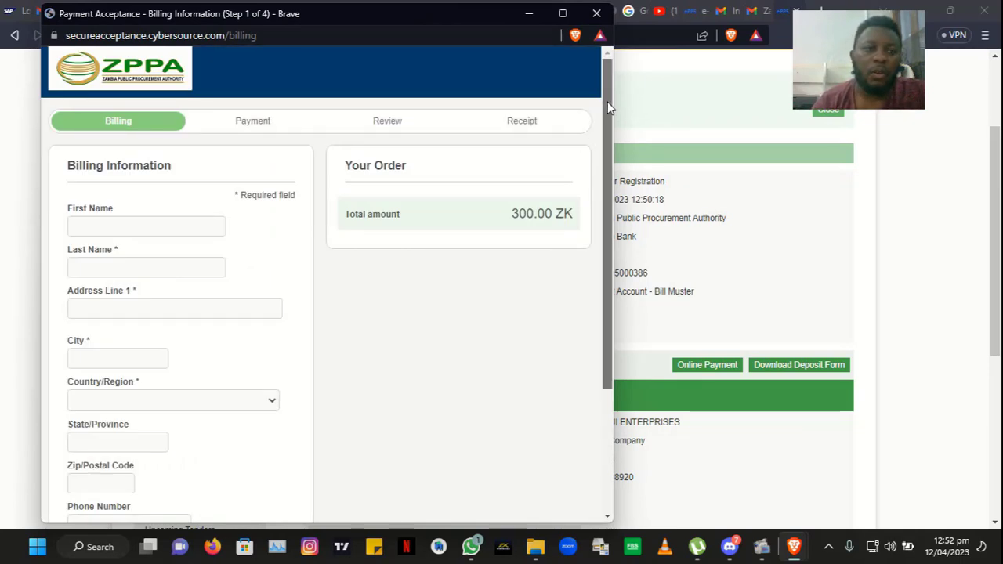
Step: Fill the first name and billing address from saved browser autofill details
left_click_drag(607, 102, 603, 155)
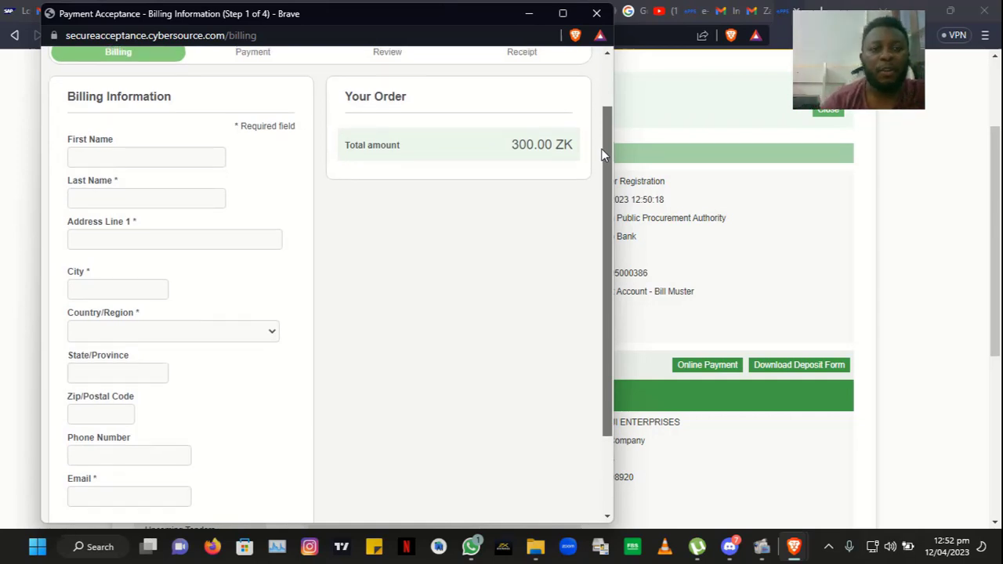
left_click_drag(603, 155, 603, 179)
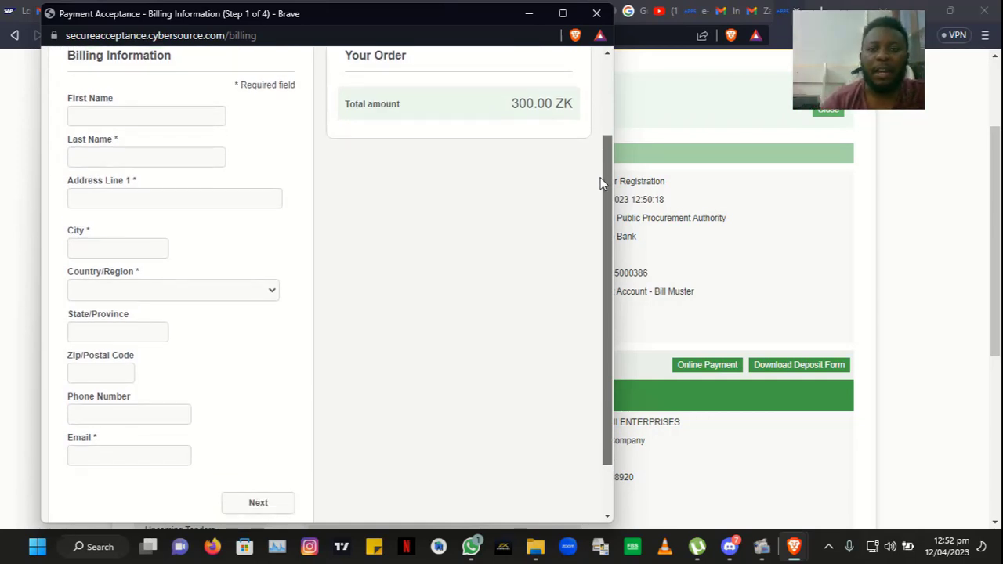
left_click(102, 121)
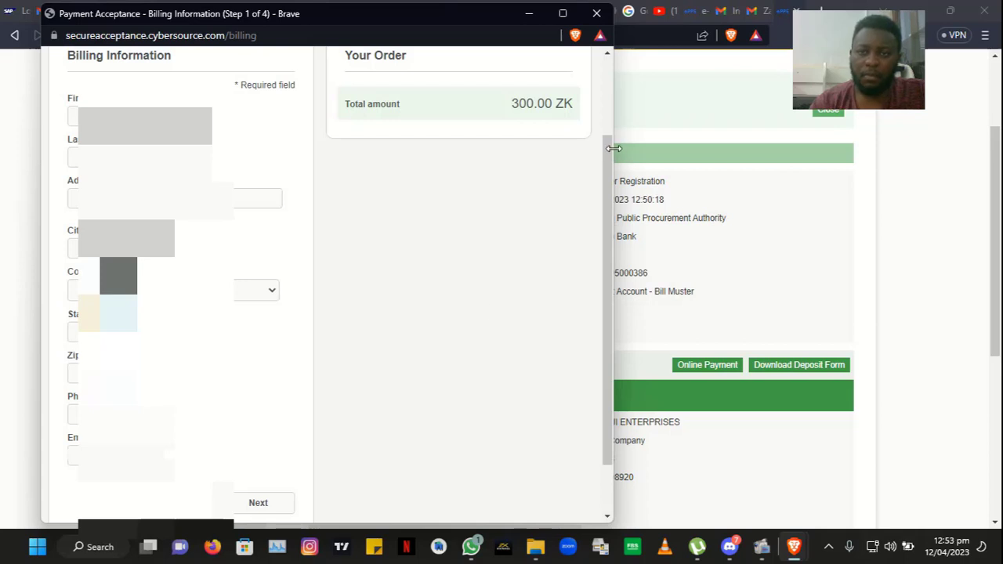
left_click_drag(609, 148, 607, 73)
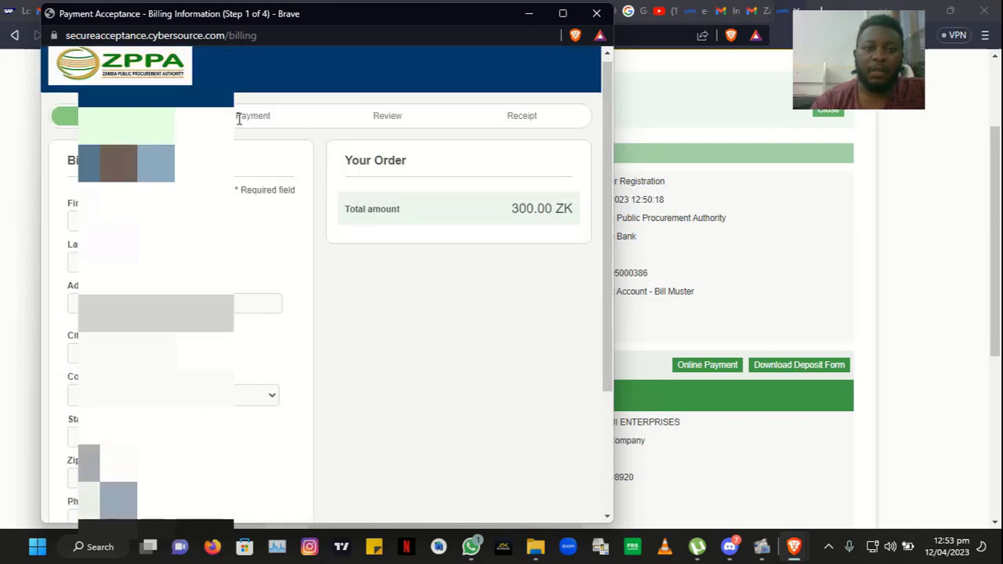
left_click(148, 222)
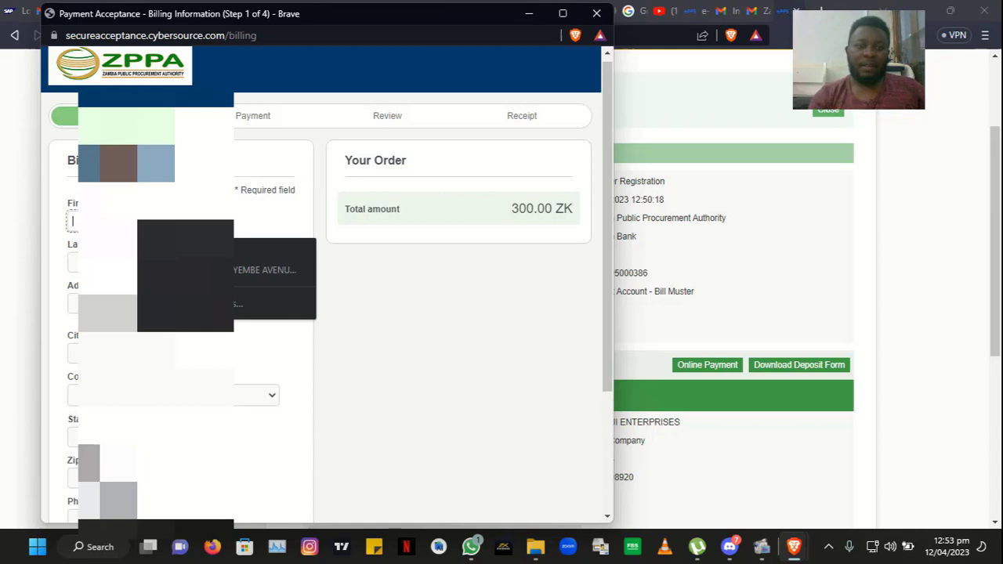
left_click(266, 269)
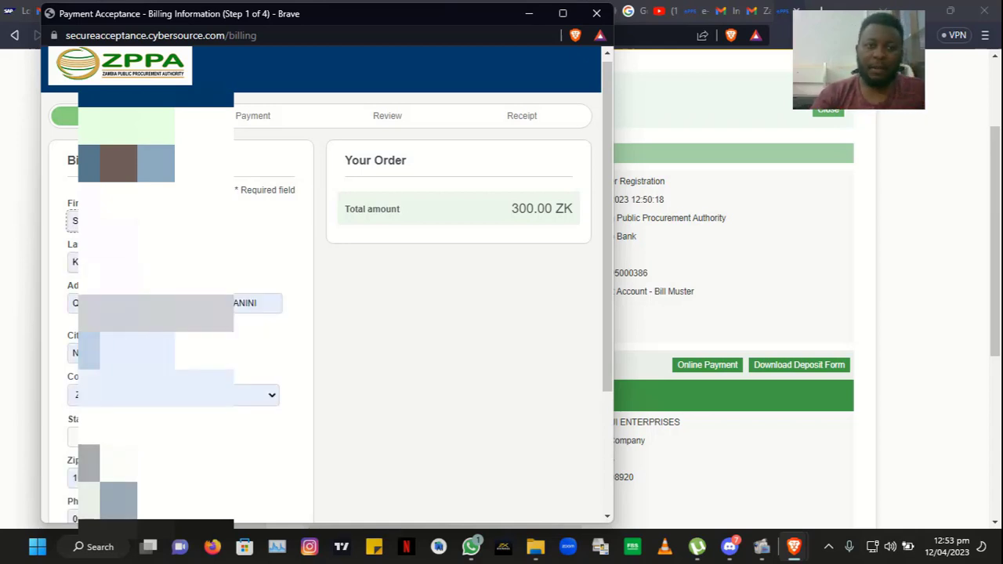
Step: Complete the state field from a suggestion and submit the billing step
scroll(586, 383, "down", 3)
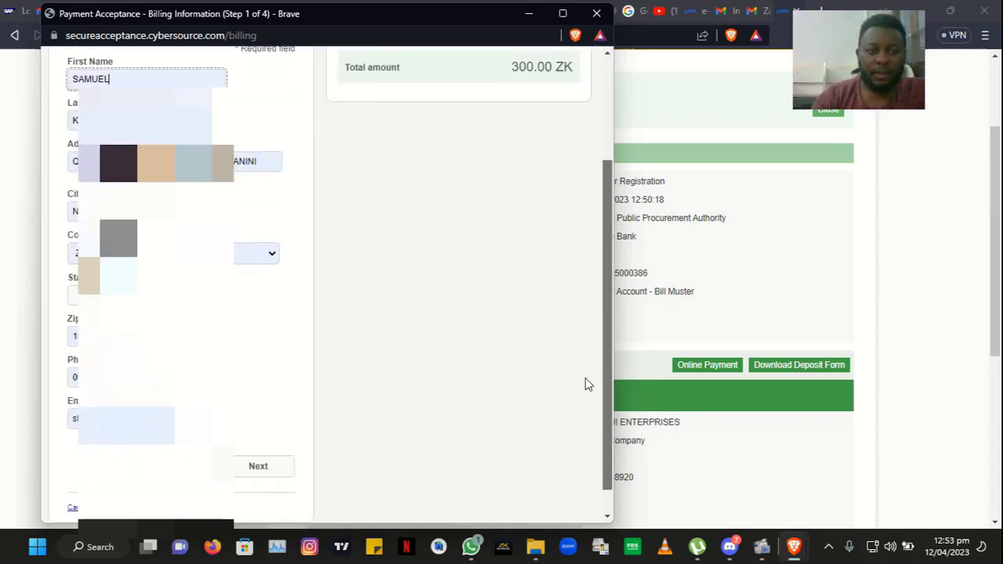
left_click(129, 266)
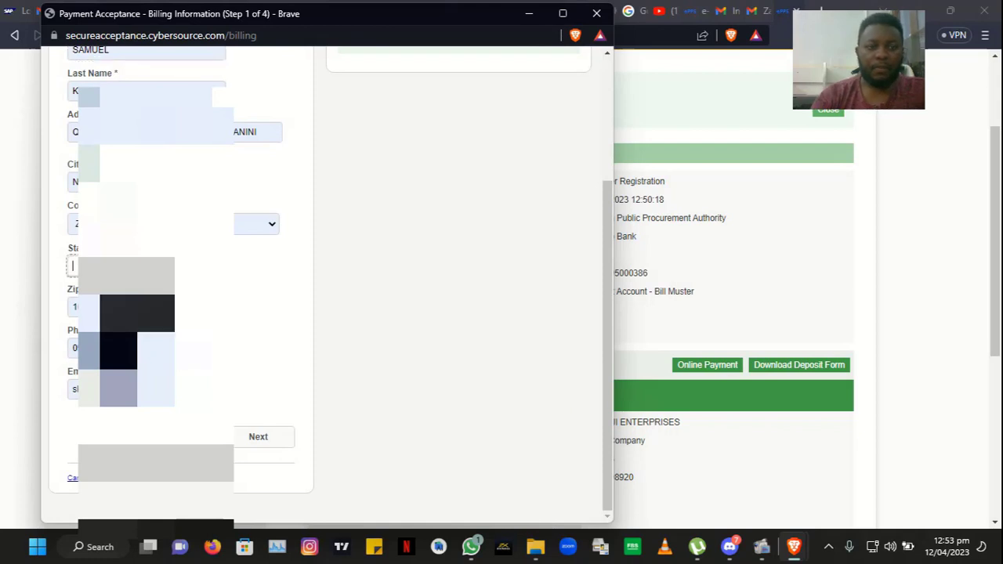
left_click(132, 295)
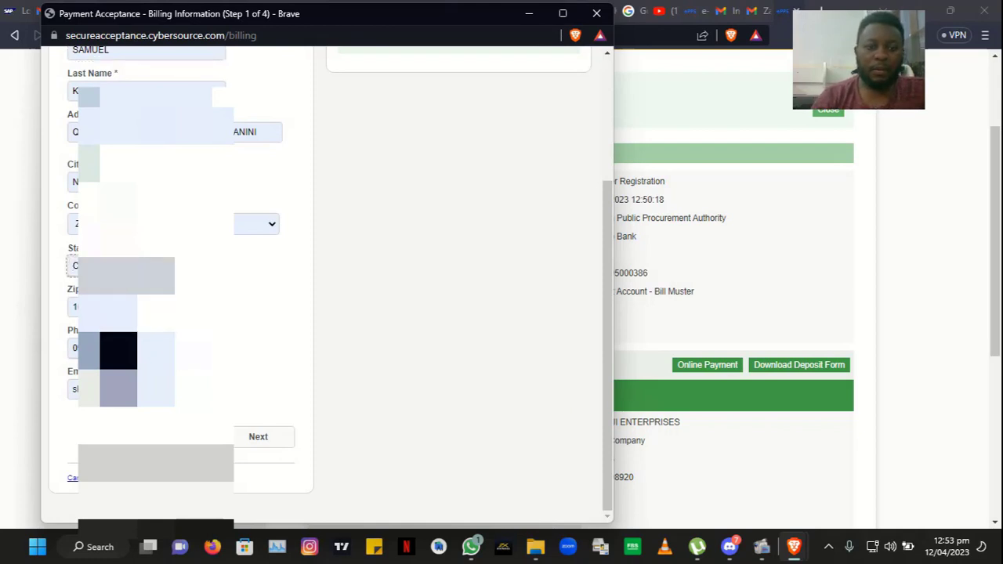
left_click(273, 441)
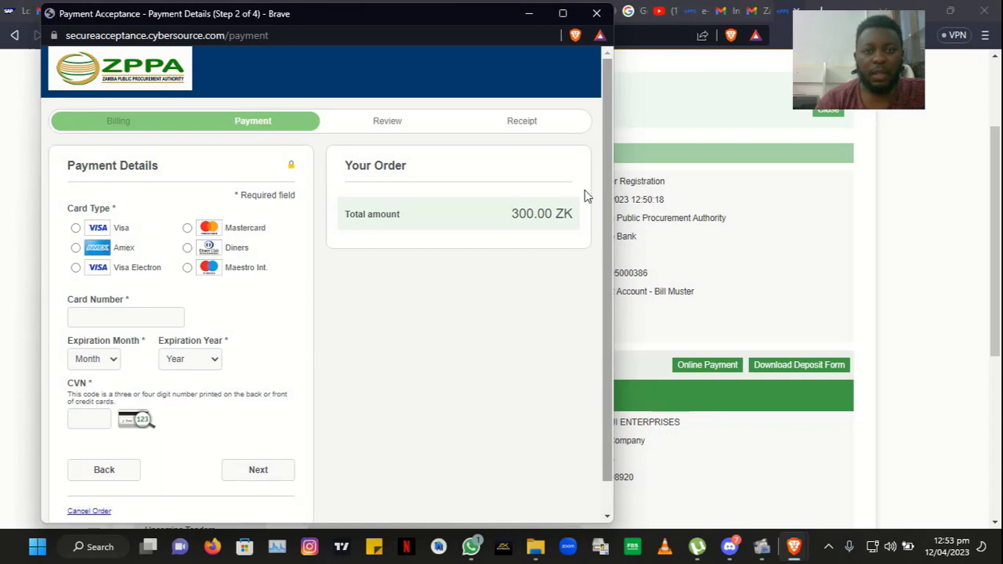
Step: Select Visa as the card type, briefly trying Mastercard, leaving the card number empty
left_click(75, 228)
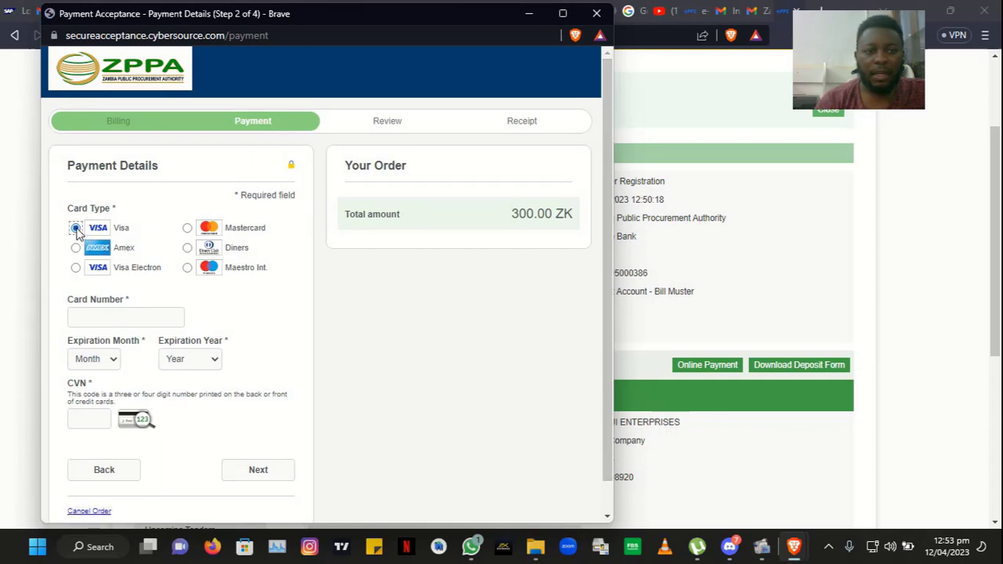
left_click(119, 313)
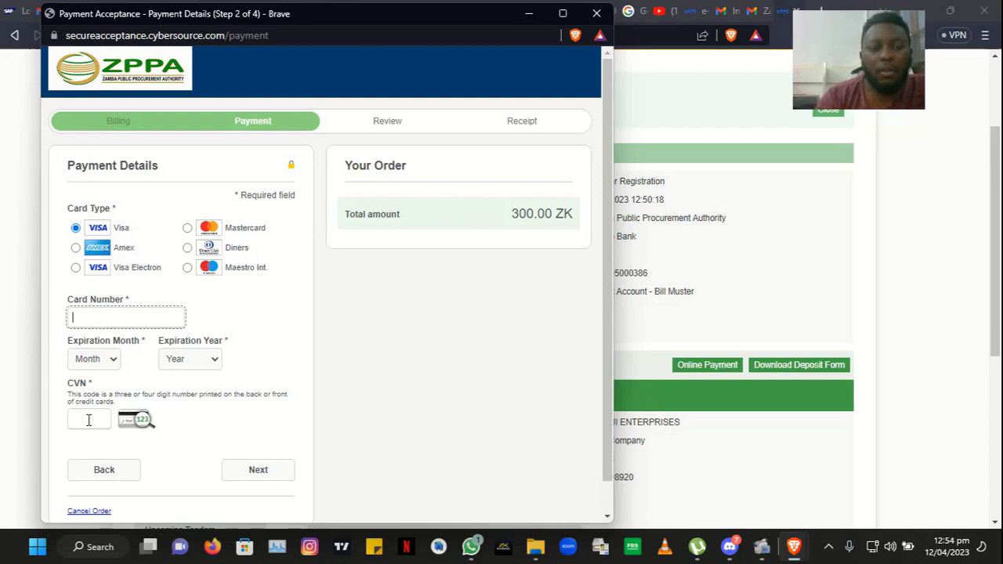
left_click(187, 228)
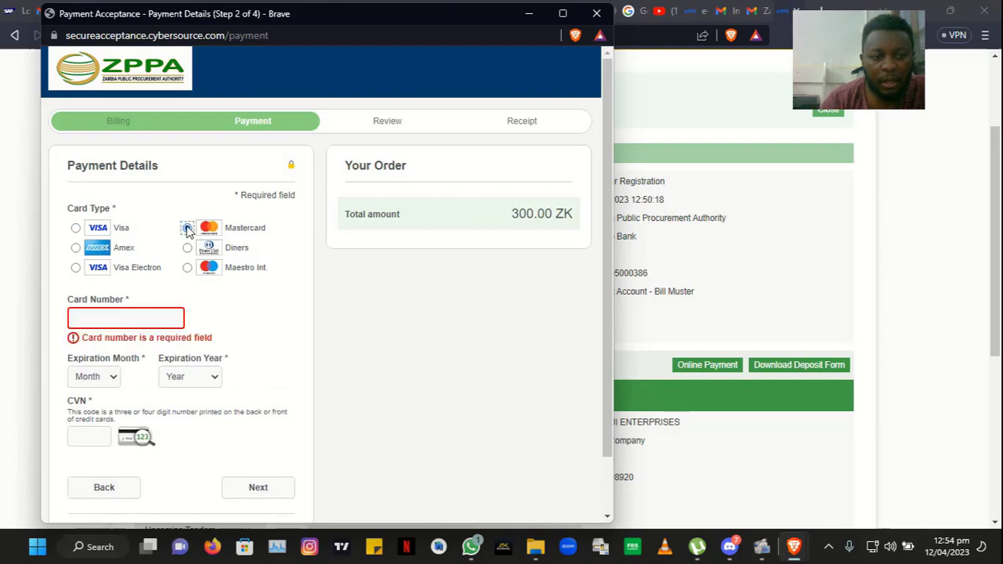
left_click(76, 229)
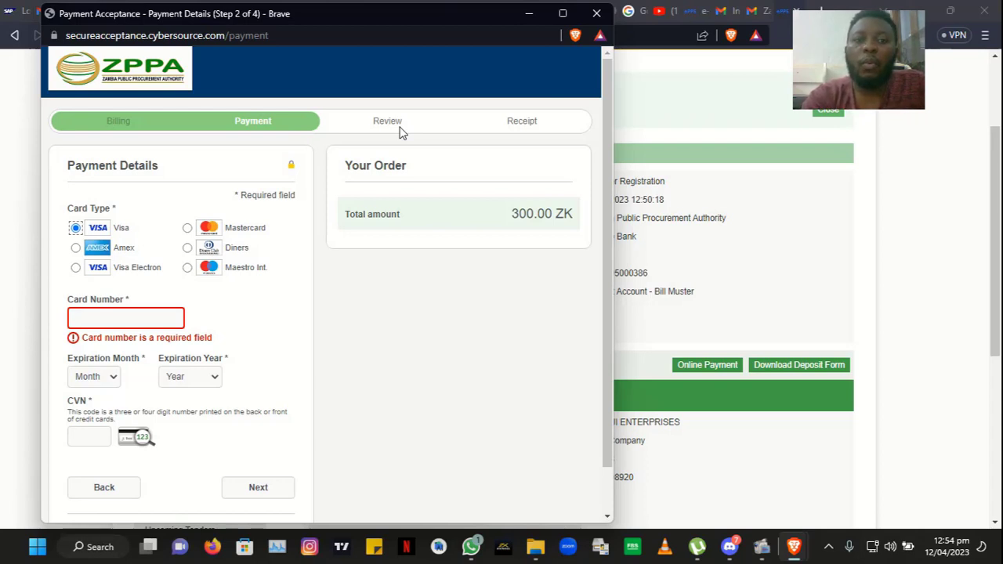
left_click(105, 124)
Step: Go back to Billing Information and scroll down past the filled name, address, phone and e-mail
left_click(122, 487)
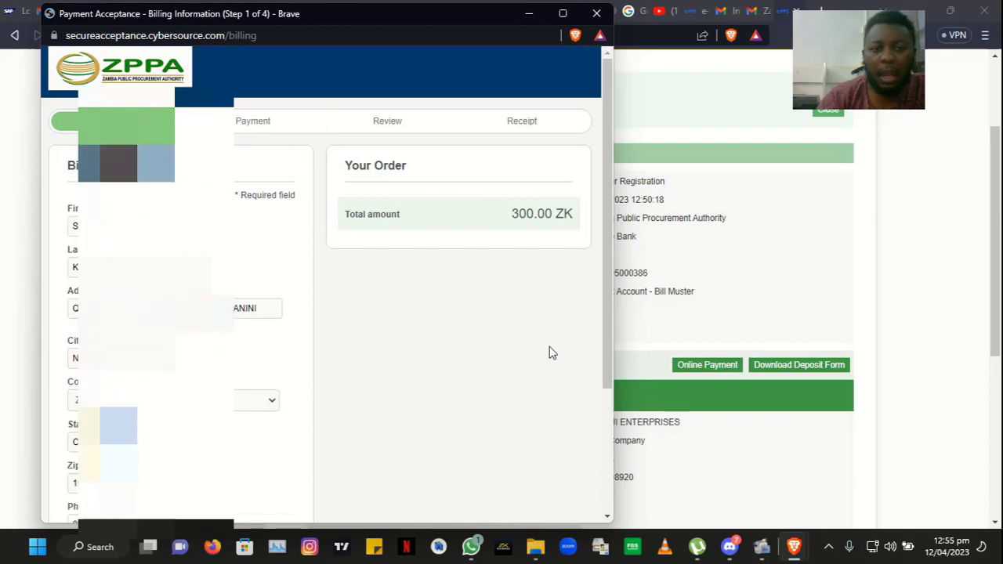
left_click_drag(602, 350, 594, 475)
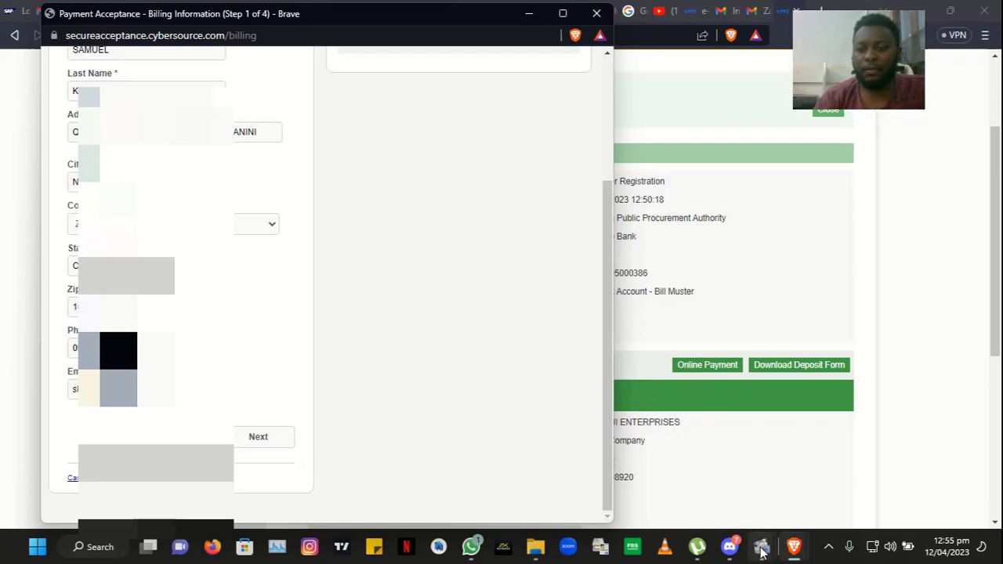
mouse_move(762, 546)
left_click(661, 465)
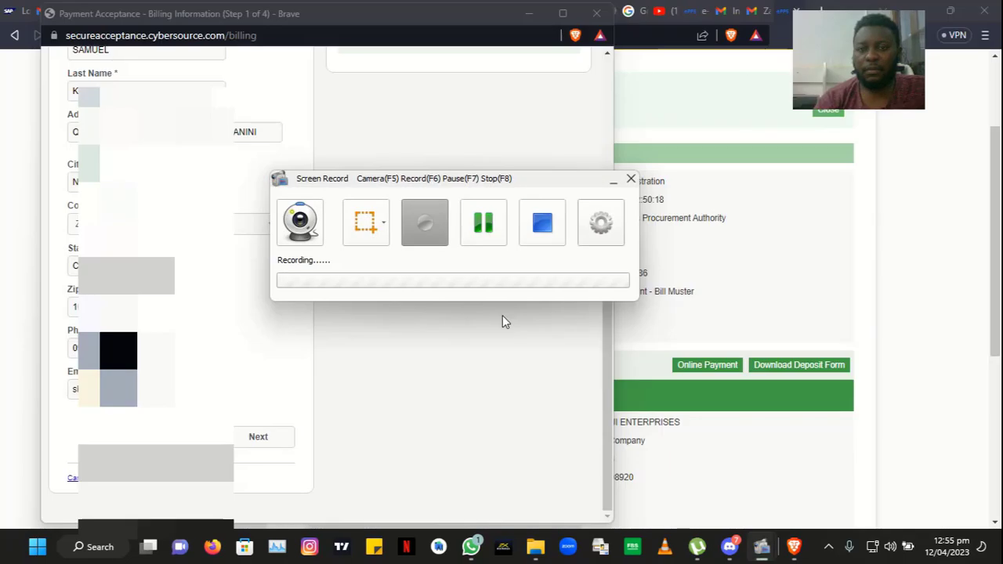